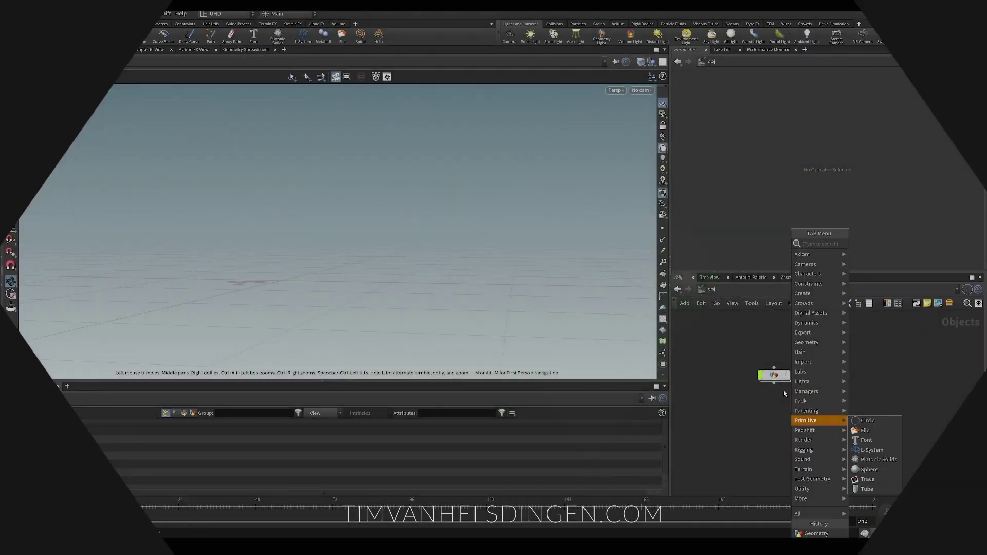
Step: Create a second Geometry object named Example02 and enter its network
type("geo")
key("Return")
left_click(770, 421)
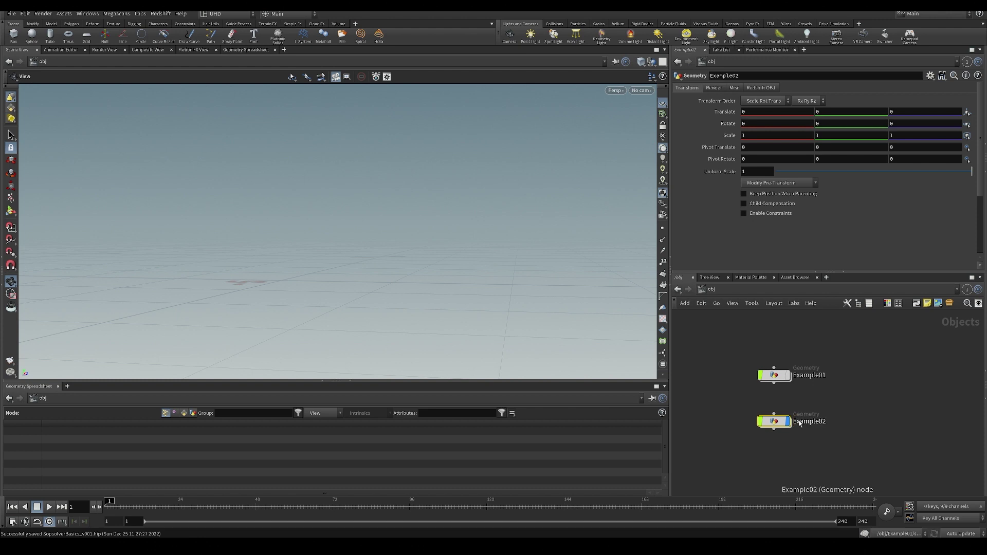
double_click(775, 423)
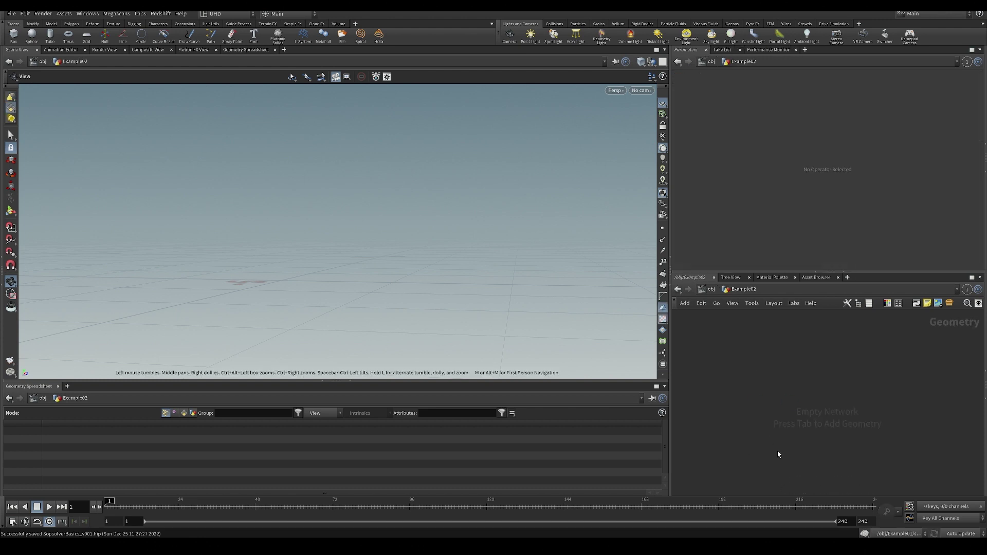
Step: Place a Rubber Toy test geometry node in the empty Example02 network
key("Tab")
type("test")
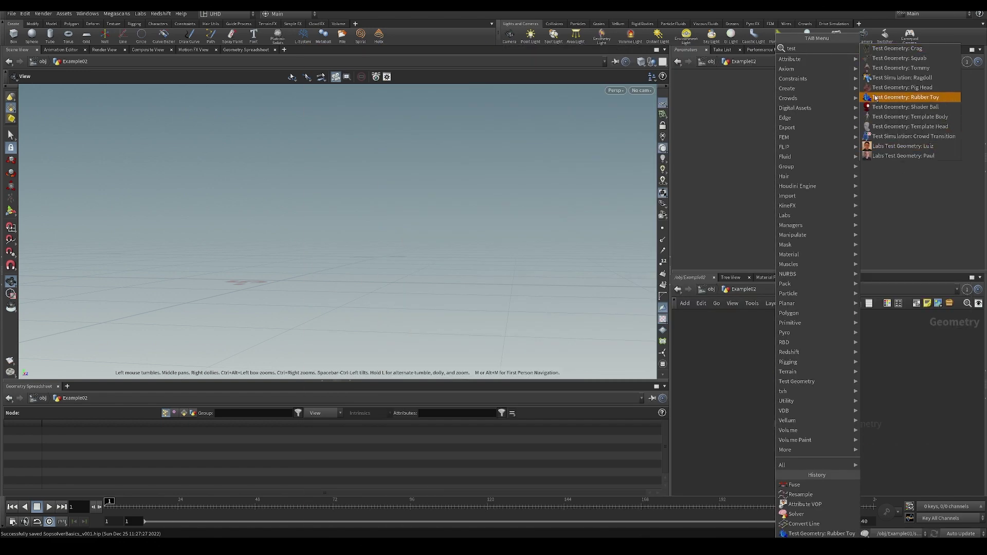
left_click(906, 97)
left_click(786, 365)
left_click_drag(409, 231, 470, 220)
Step: Add a Convert Line node below the rubber toy and turn on point display in the viewport
key("Tab")
type("convert l")
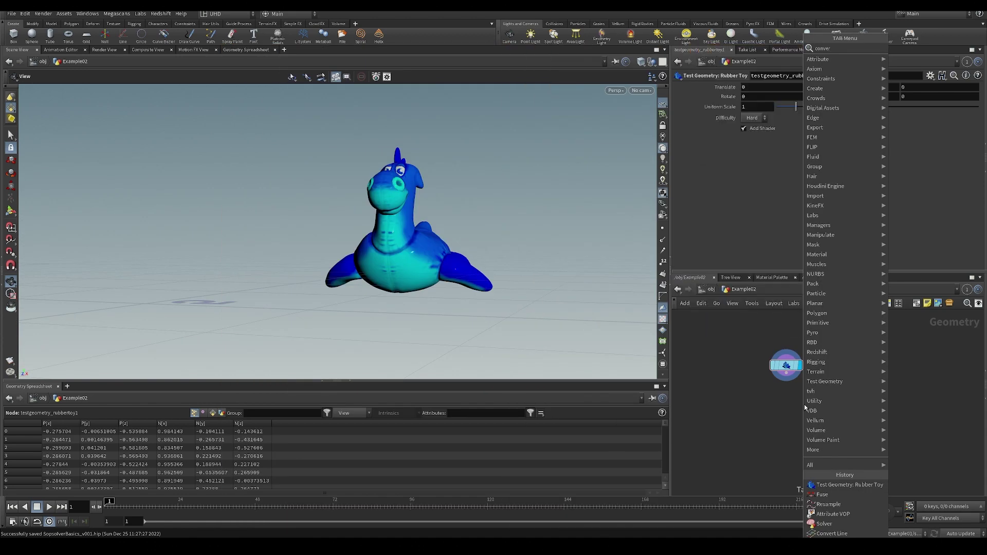
key("Return")
key("Return")
left_click_drag(391, 299, 424, 259)
left_click(663, 228)
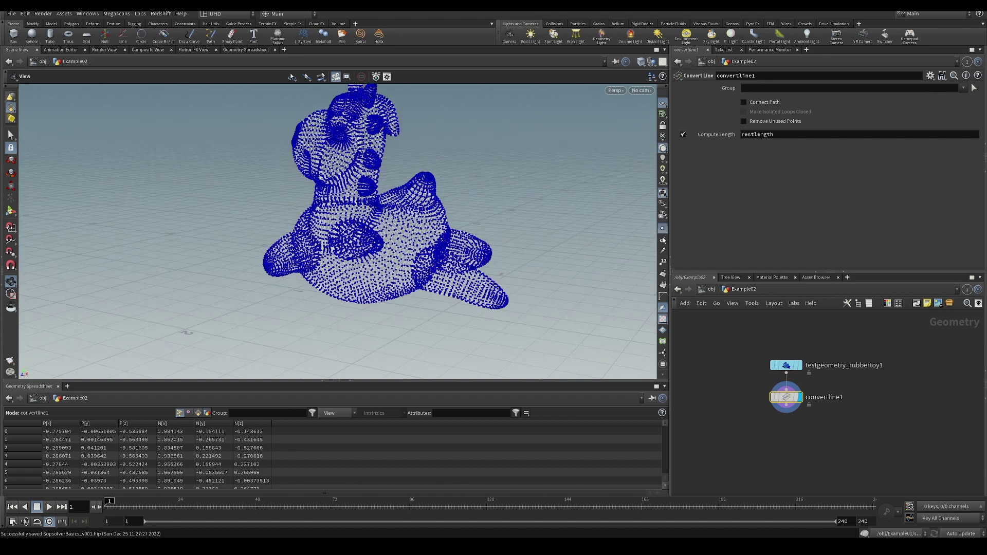
Step: Add a Solver node below the Convert Line node and enter its inner network
key("Tab")
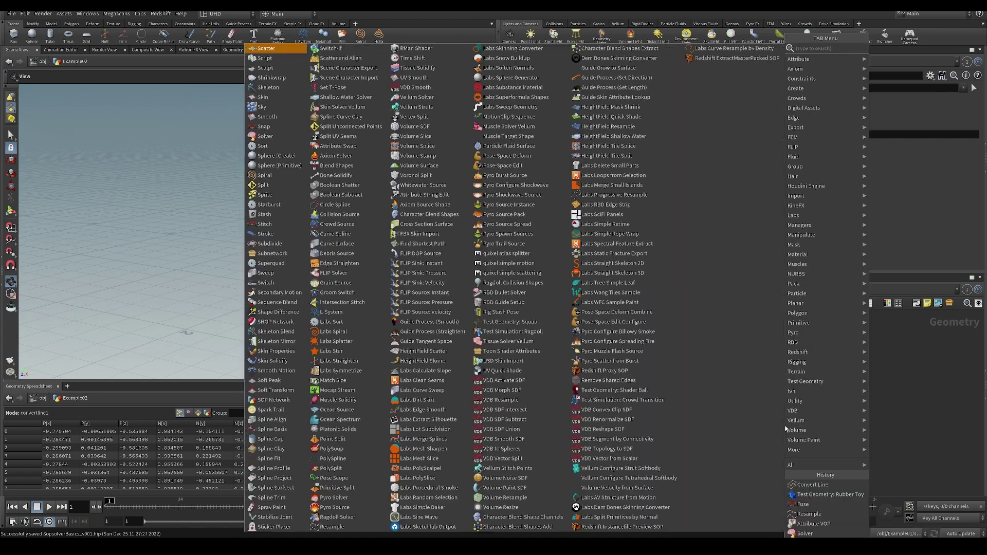
type("solve")
key("Return")
left_click(786, 429)
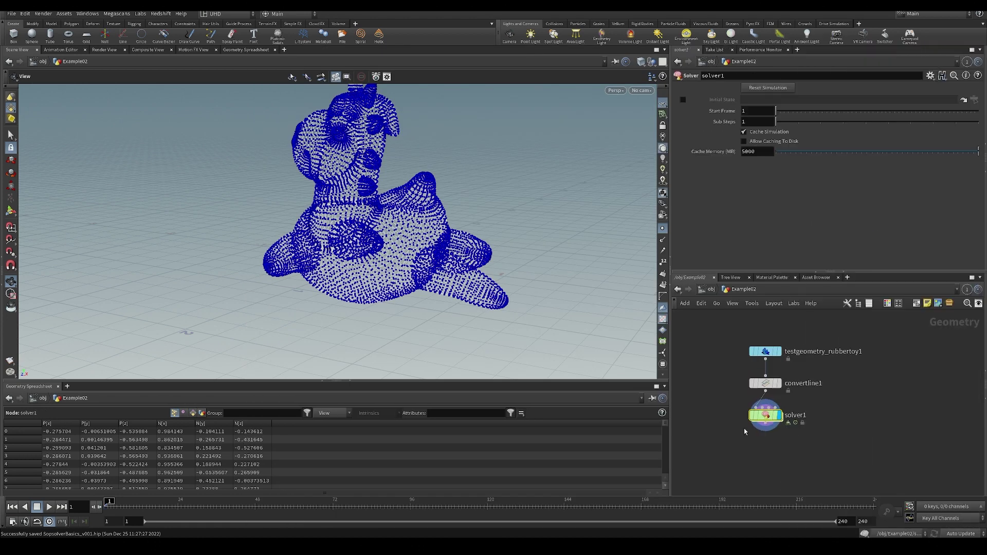
double_click(765, 423)
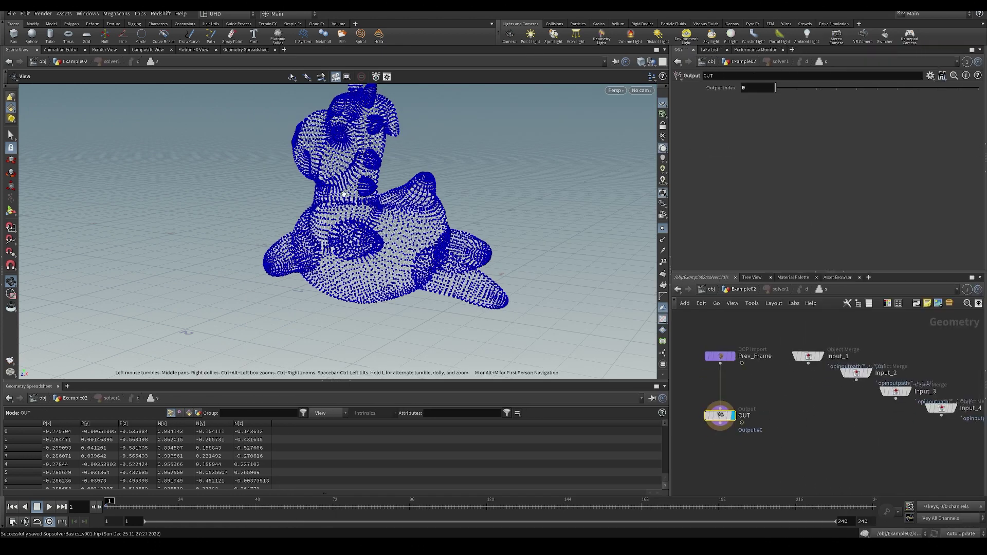
Step: Hide the points, insert an Attribute VOP between Prev_Frame and OUT, and enter its network
left_click(664, 229)
left_click_drag(579, 233, 431, 250)
middle_click_drag(754, 407, 760, 410)
key("Tab")
key("Return")
scroll(759, 406, "up", 2)
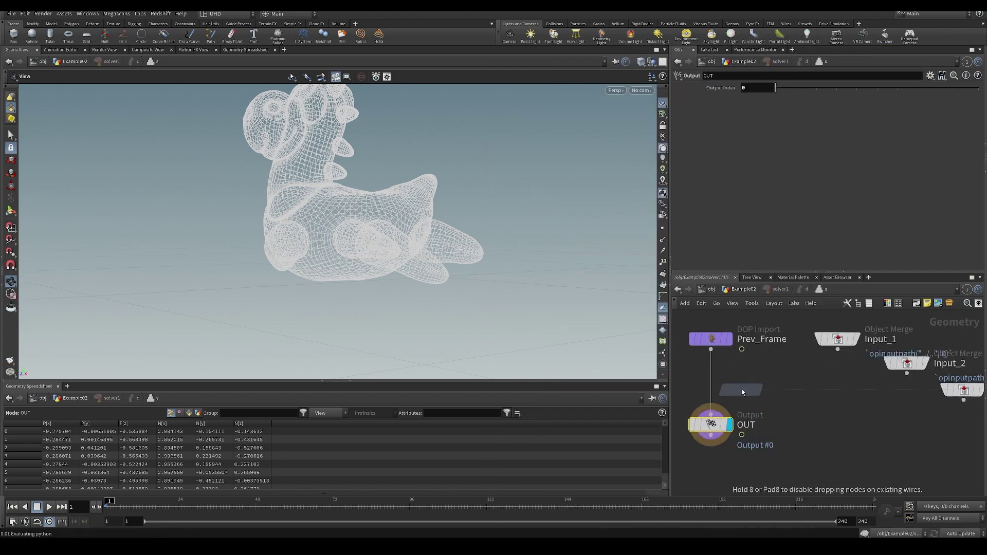
left_click(715, 379)
middle_click_drag(718, 379, 822, 374)
double_click(822, 374)
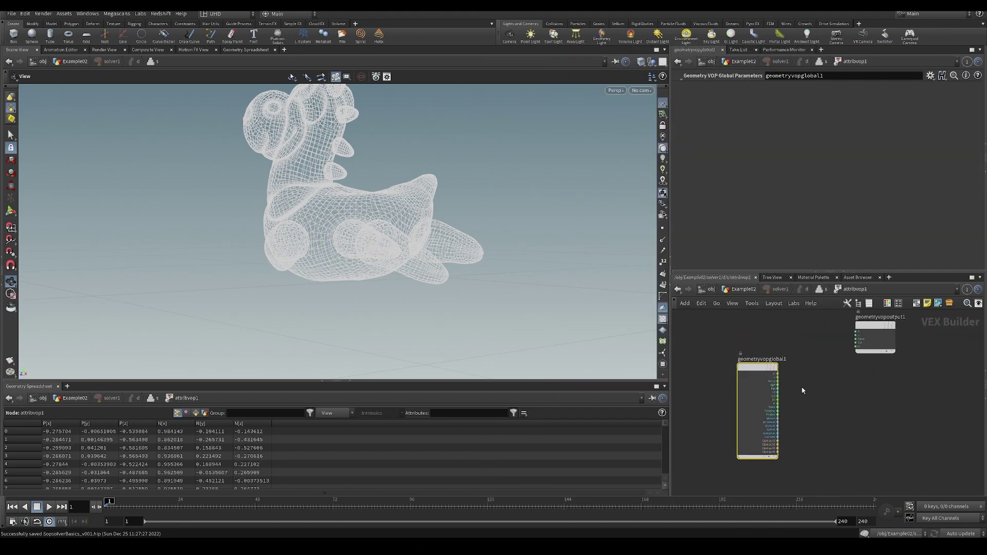
Step: Add a Turbulent Noise node beside the global parameters and enlarge the network editor pane
key("Tab")
type("turb")
key("Return")
left_click(823, 411)
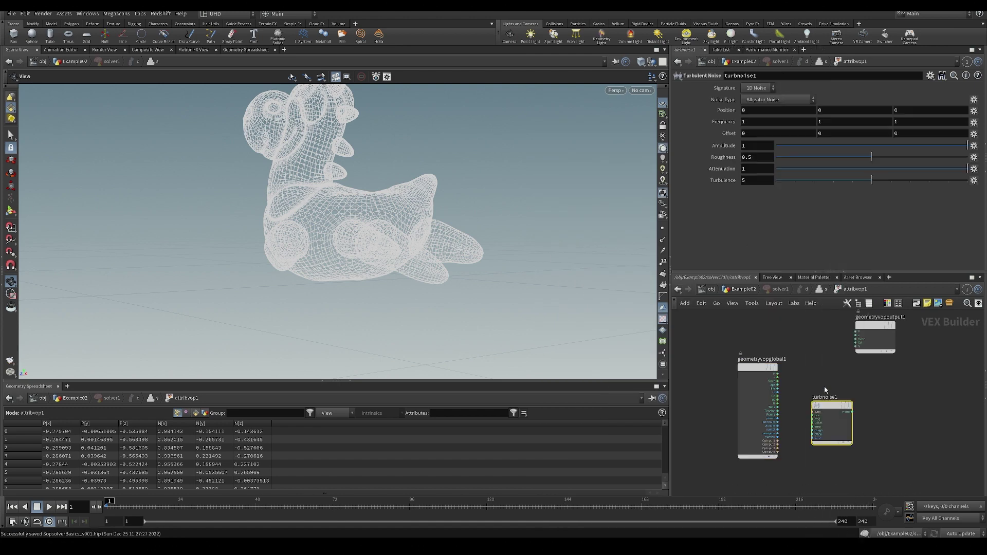
scroll(798, 389, "down", 2)
left_click_drag(670, 362, 575, 362)
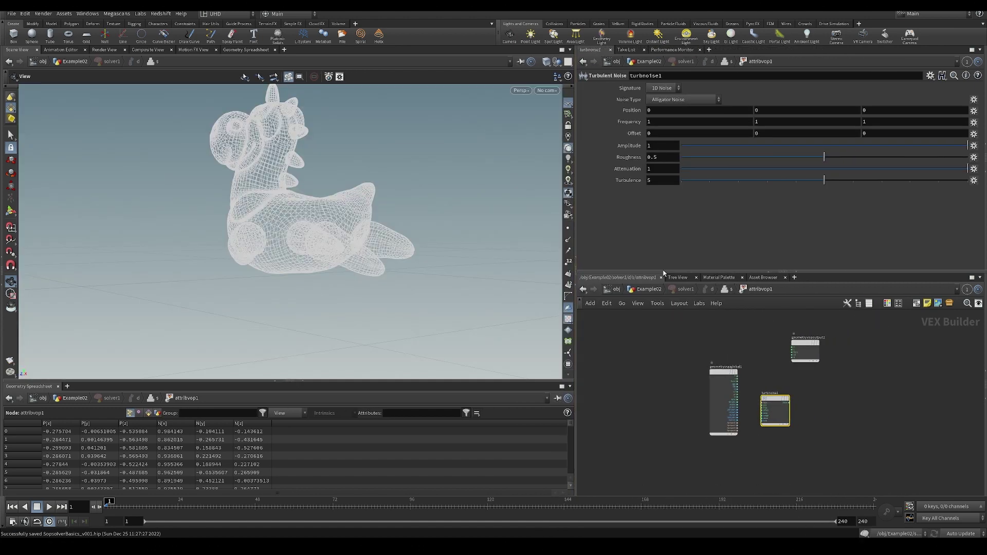
left_click_drag(772, 272, 772, 226)
Step: Place an Add node and connect the global P output to its first input
left_click_drag(745, 356, 840, 368)
key("Tab")
type("dis")
key("Return")
scroll(704, 381, "up", 2)
left_click(723, 319)
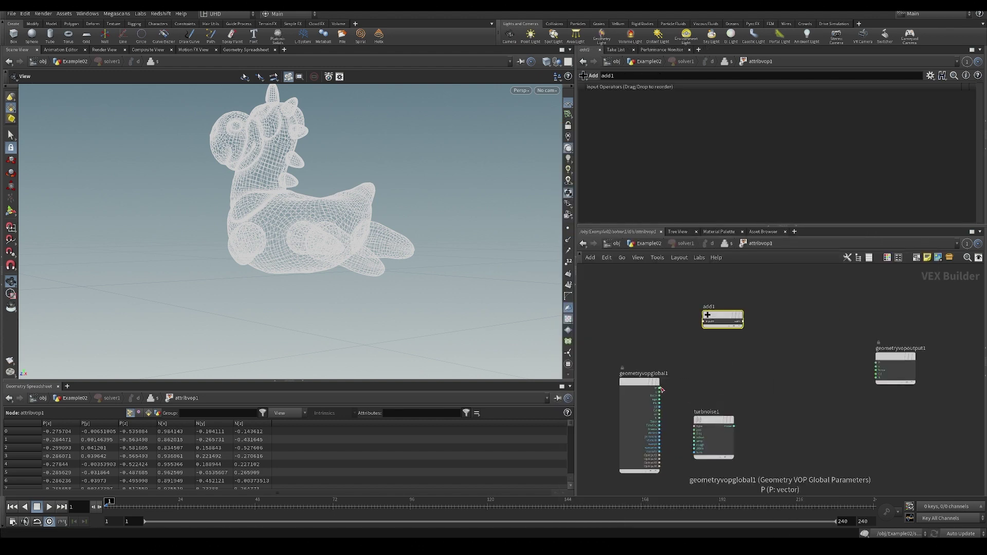
left_click(714, 420)
scroll(663, 390, "up", 2)
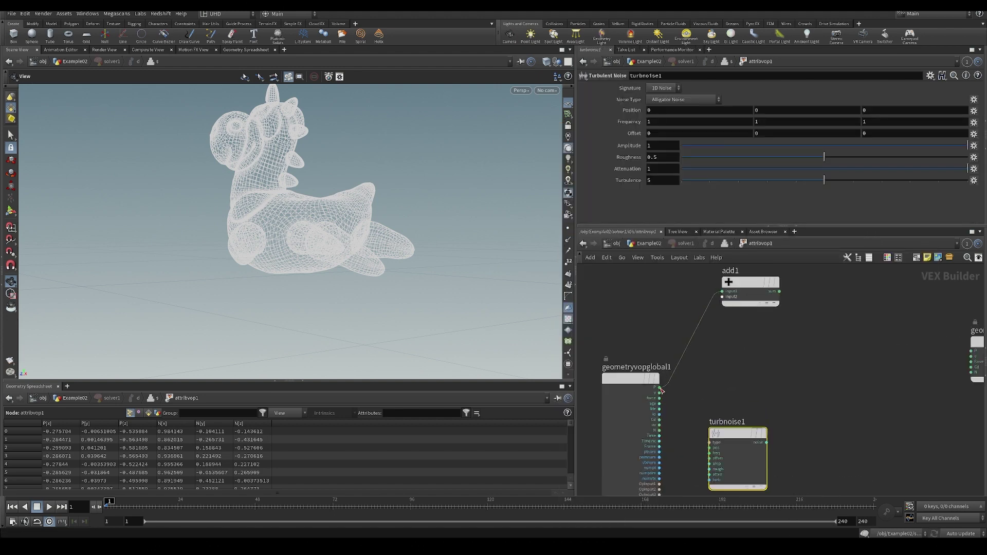
Step: Feed P into the turbulent noise position, the noise into the Add node's second input, and the sum into the output's P
left_click(710, 448)
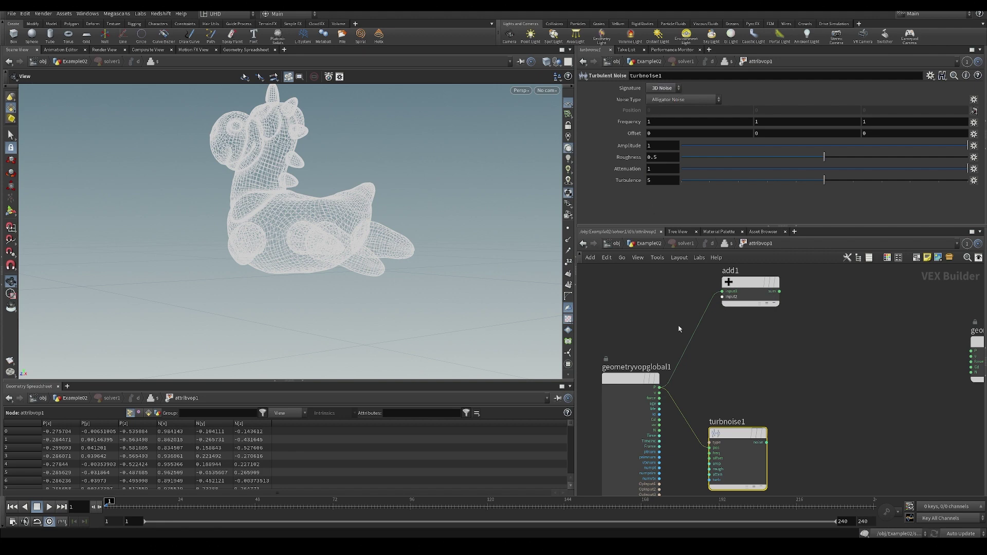
left_click(767, 442)
left_click(723, 309)
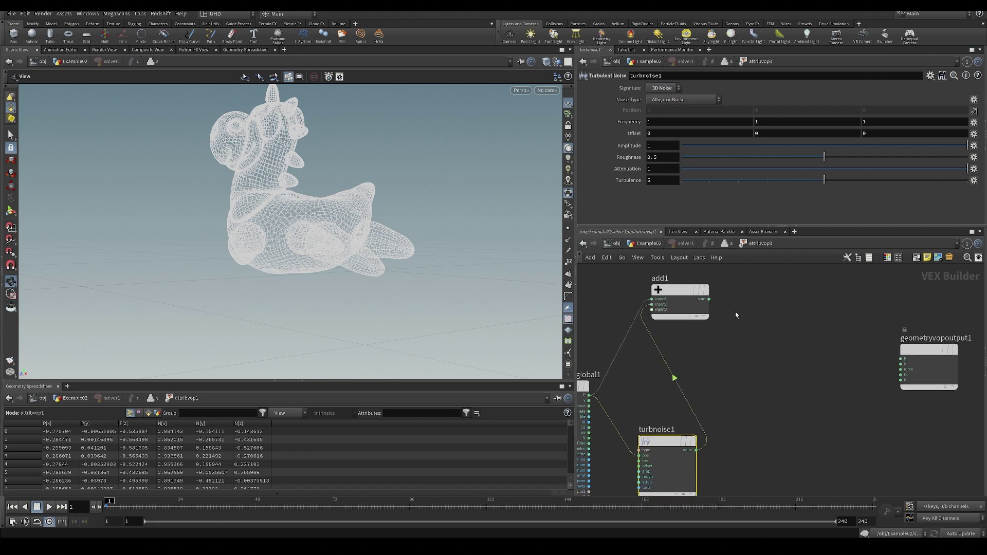
left_click(710, 301)
left_click(901, 359)
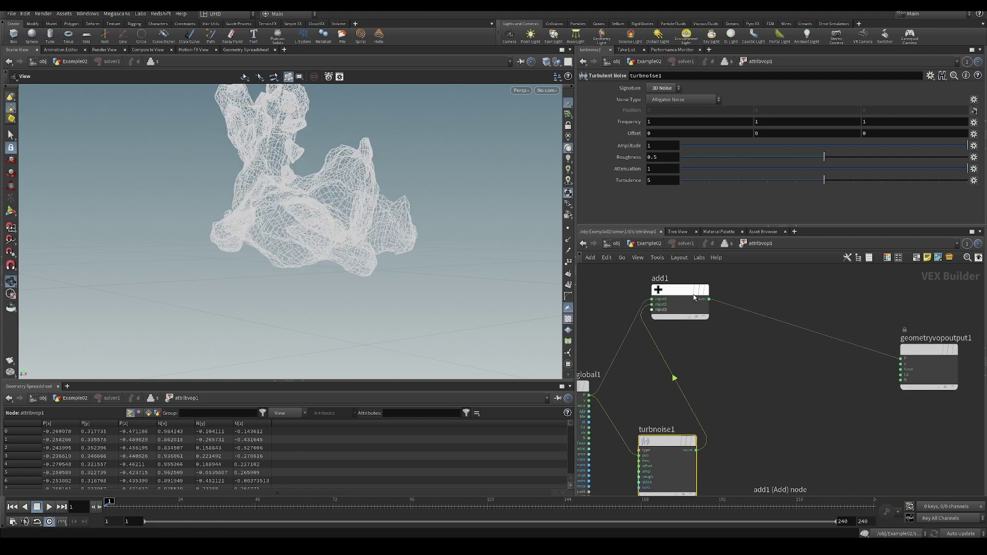
Step: Promote the turbulent noise's type and frequency inputs to parameters on the Attribute VOP
middle_click_drag(680, 404, 727, 345)
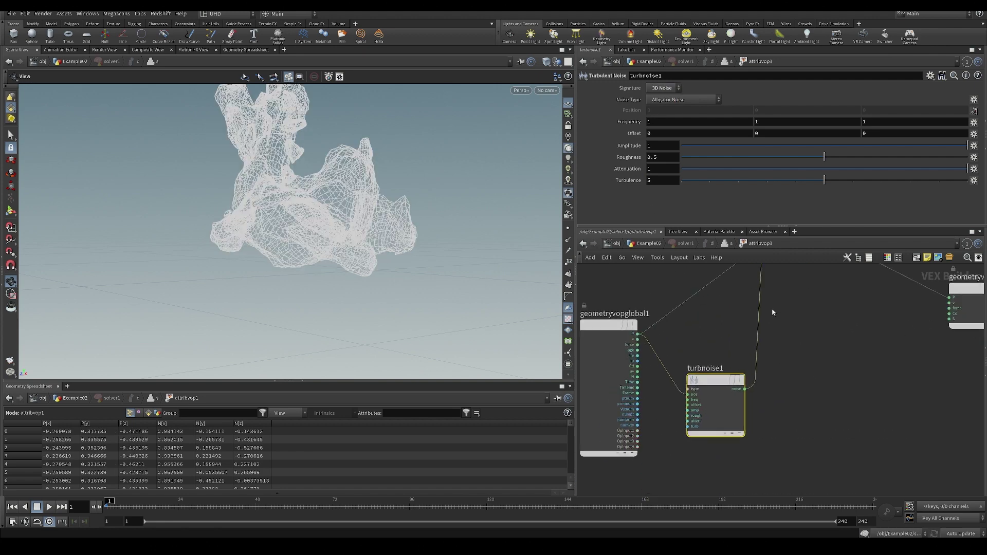
scroll(686, 392, "up", 2)
middle_click(697, 393)
left_click(710, 396)
key("ctrl+z")
middle_click(697, 393)
left_click(714, 376)
middle_click(698, 407)
left_click(715, 386)
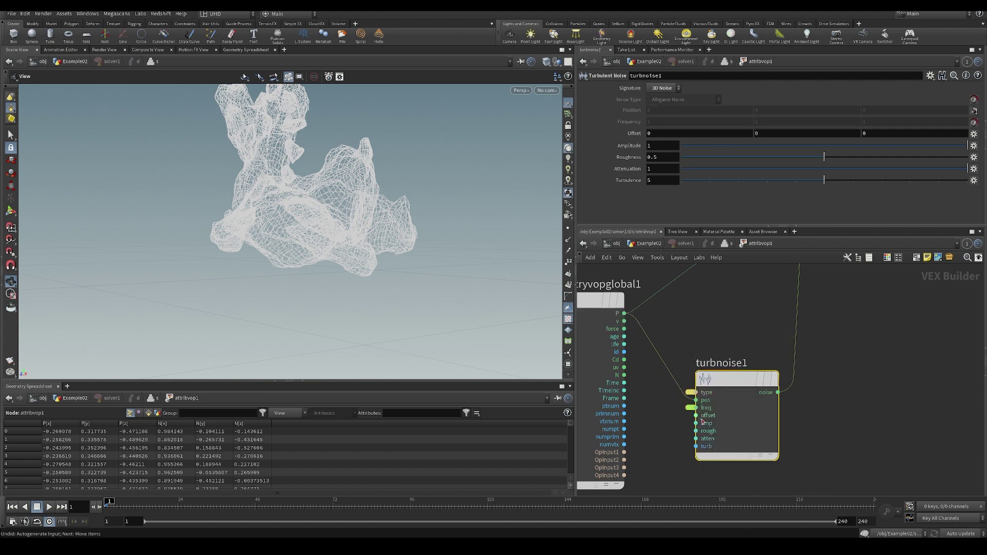
Step: Promote the turbulent noise's offset, amplitude and roughness inputs to parameters as well
right_click(697, 416)
left_click(720, 384)
right_click(705, 423)
left_click(720, 383)
right_click(697, 432)
left_click(720, 383)
Step: Return to the Attribute VOP's level, lower the roughness to about 0.39 and set the noise type to Simplex Noise
key("u")
scroll(697, 153, "down", 3)
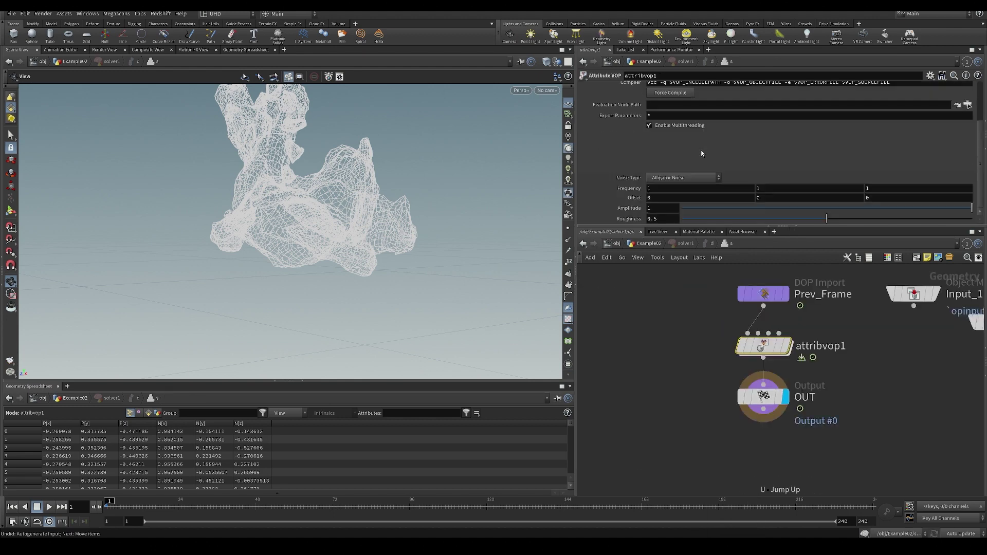
left_click_drag(827, 218, 799, 218)
left_click(674, 177)
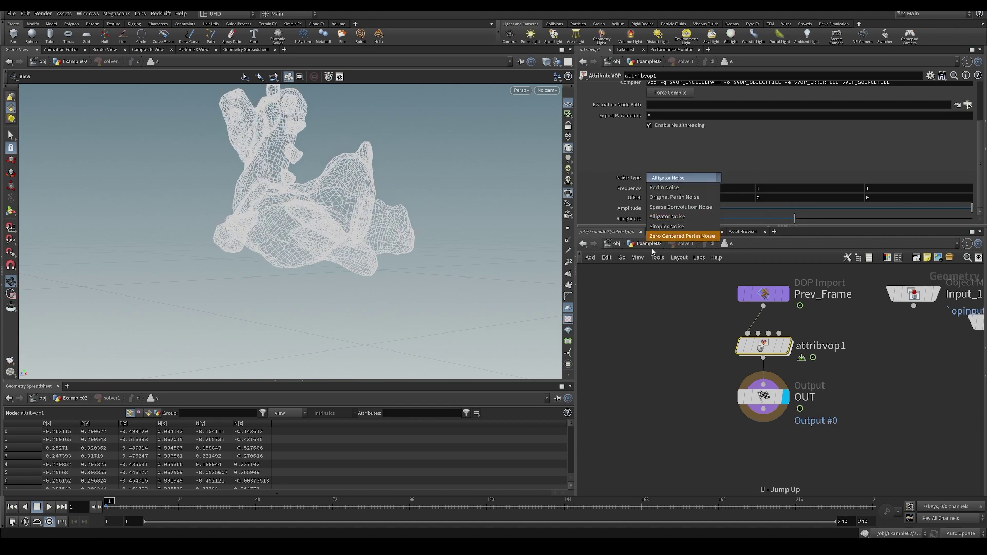
left_click(673, 226)
left_click_drag(425, 226, 375, 255)
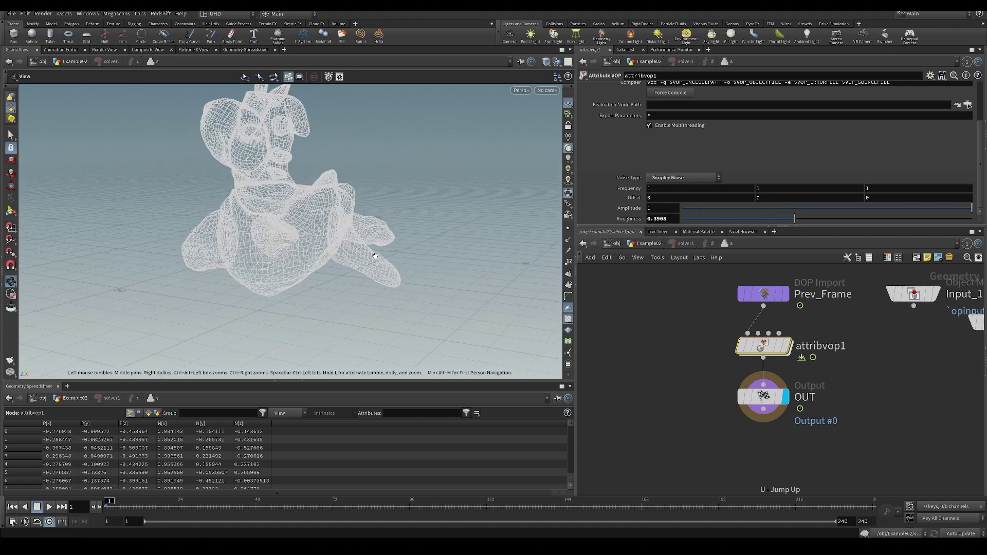
Step: Play the solver simulation to view how the noise distorts the toy's lines over time
middle_click_drag(727, 330, 706, 355)
scroll(707, 356, "down", 1)
left_click_drag(329, 291, 307, 267)
scroll(301, 261, "down", 5)
key("Up")
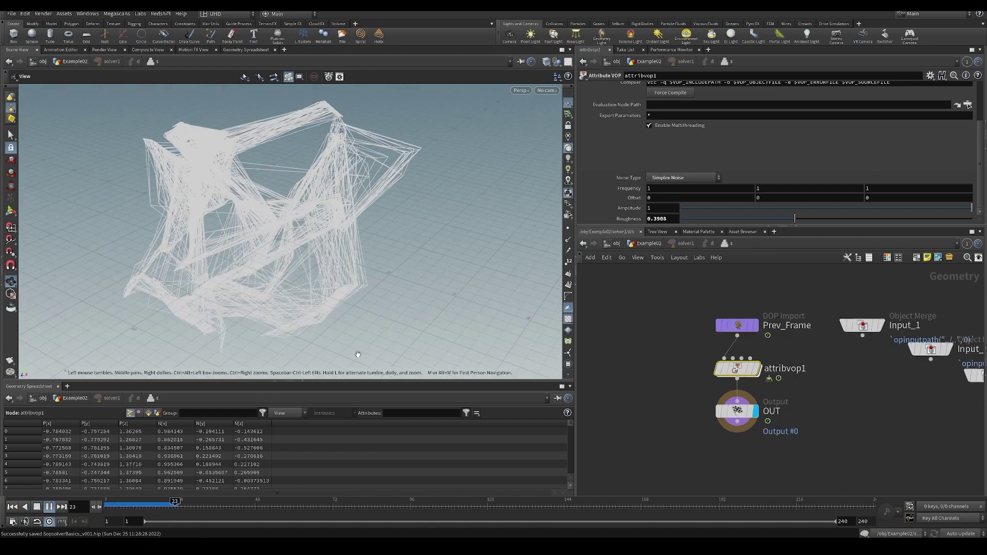
Step: Rewind to the first frame and lower the noise amplitude to 0.096
key("ctrl+Up")
left_click_drag(819, 207, 842, 210)
left_click_drag(329, 255, 322, 215)
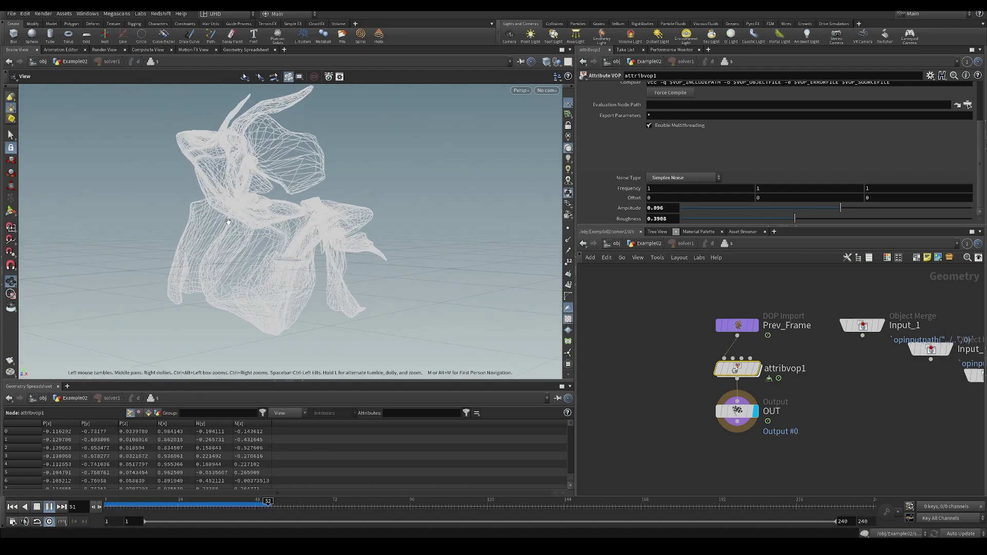
Step: Examine the playing simulation with points shown and hidden, checking the point spacing around frame 52, then rewind to the first frame
left_click(567, 228)
left_click_drag(418, 260, 260, 241)
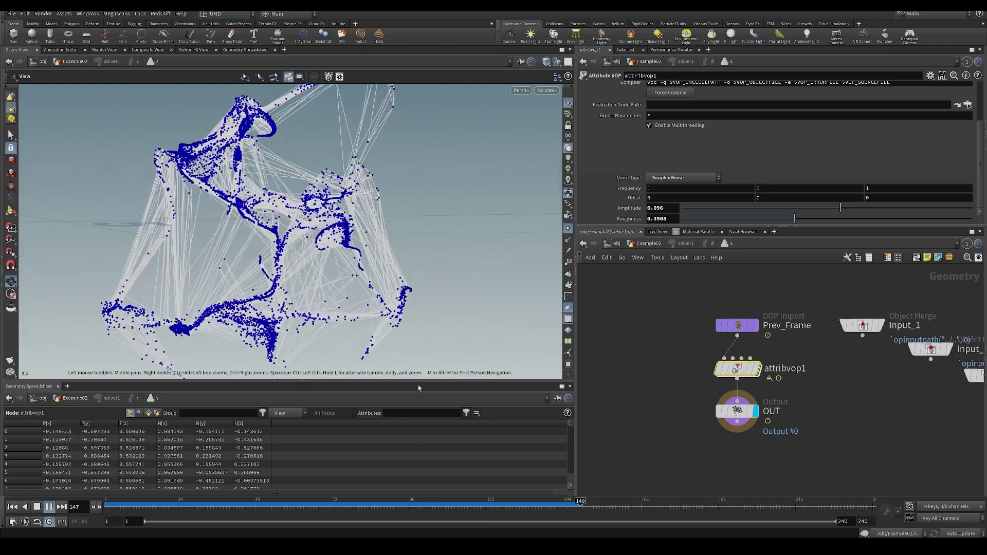
left_click_drag(354, 294, 239, 295)
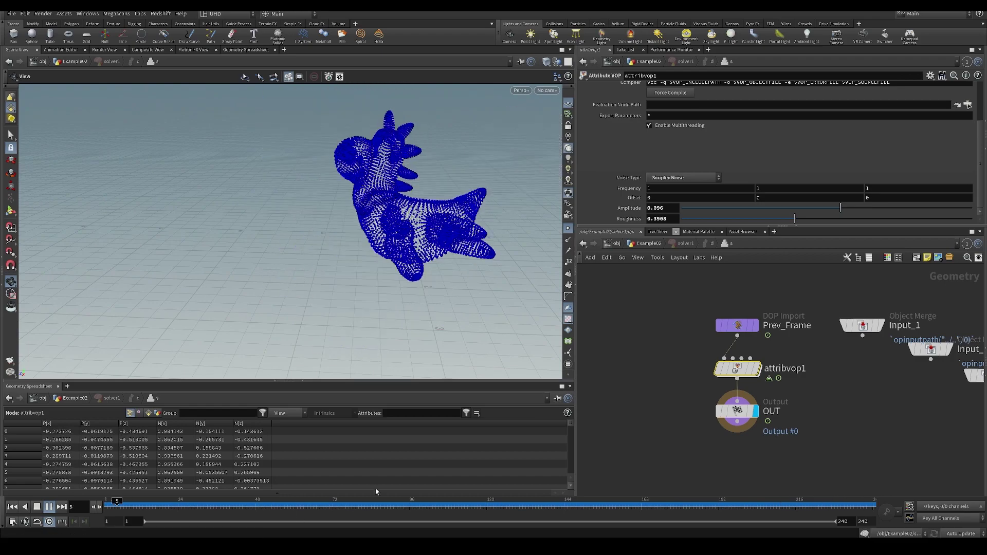
left_click(268, 508)
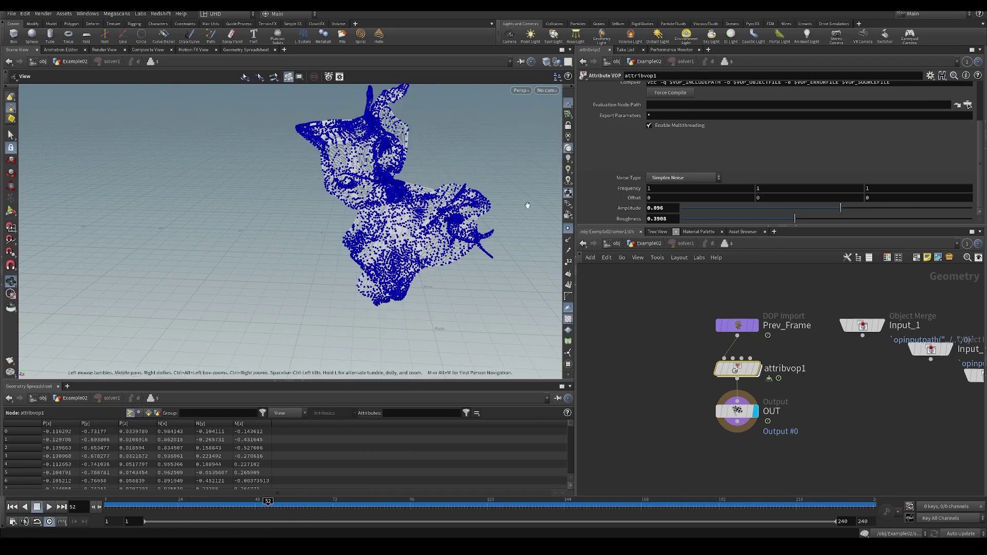
left_click(568, 232)
right_click_drag(540, 243, 452, 254)
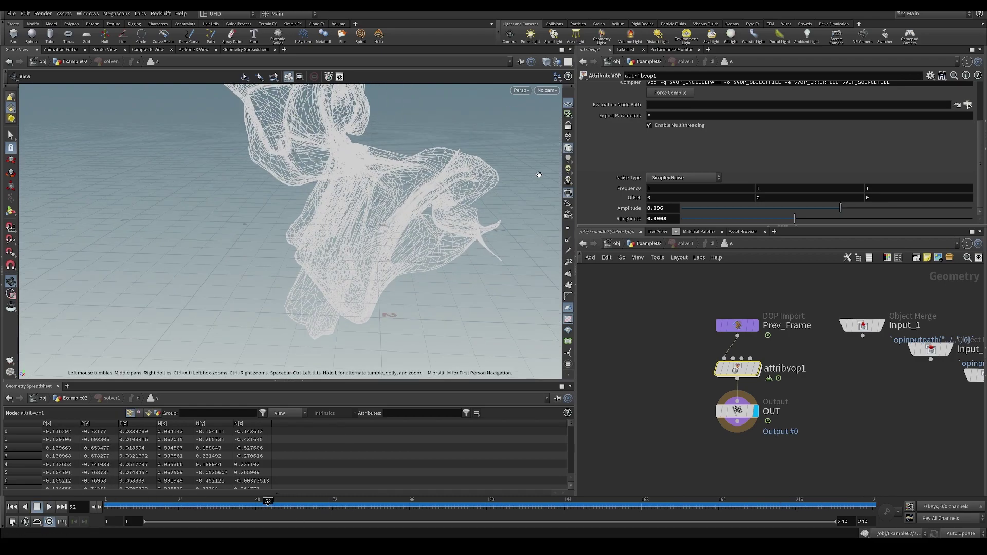
key("Up")
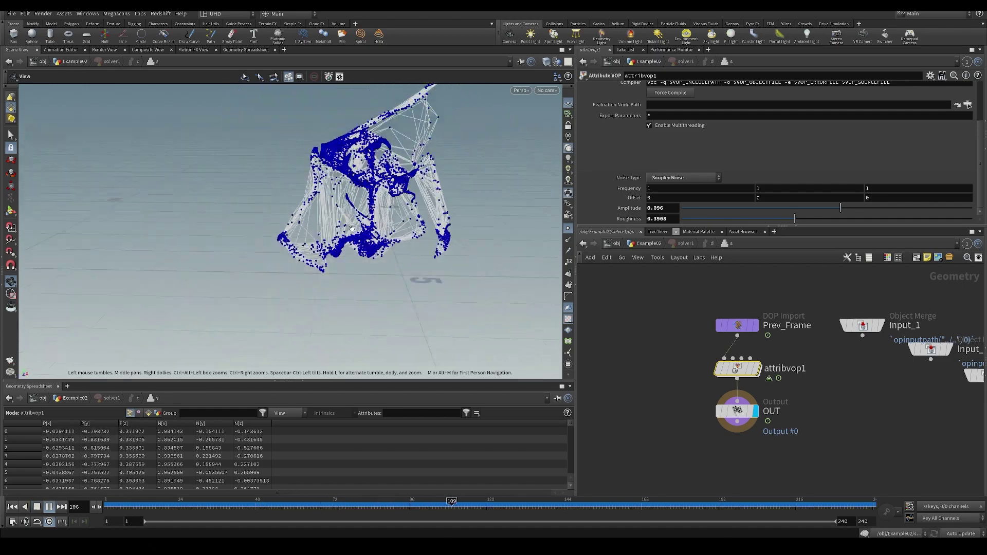
left_click_drag(319, 230, 312, 241)
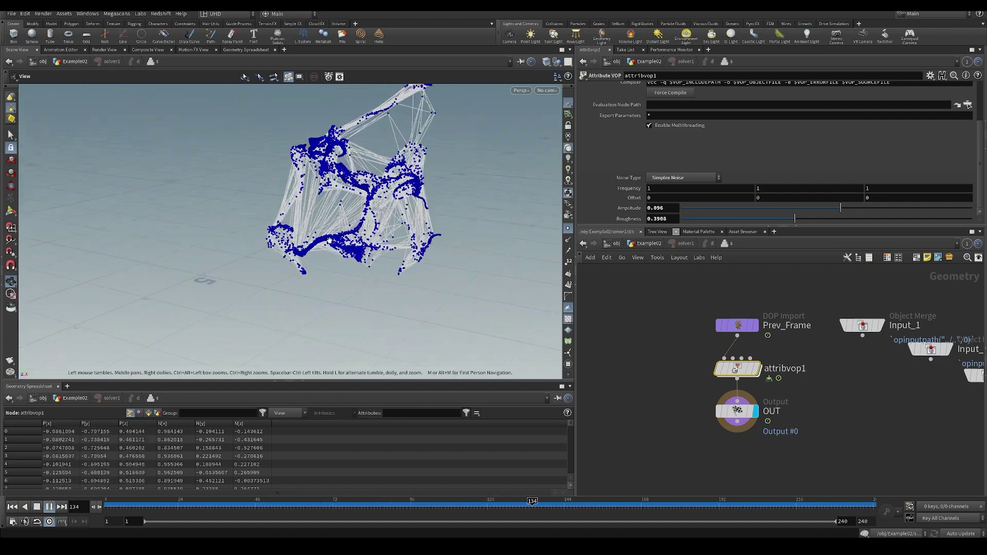
left_click(334, 502)
key("ctrl+Up")
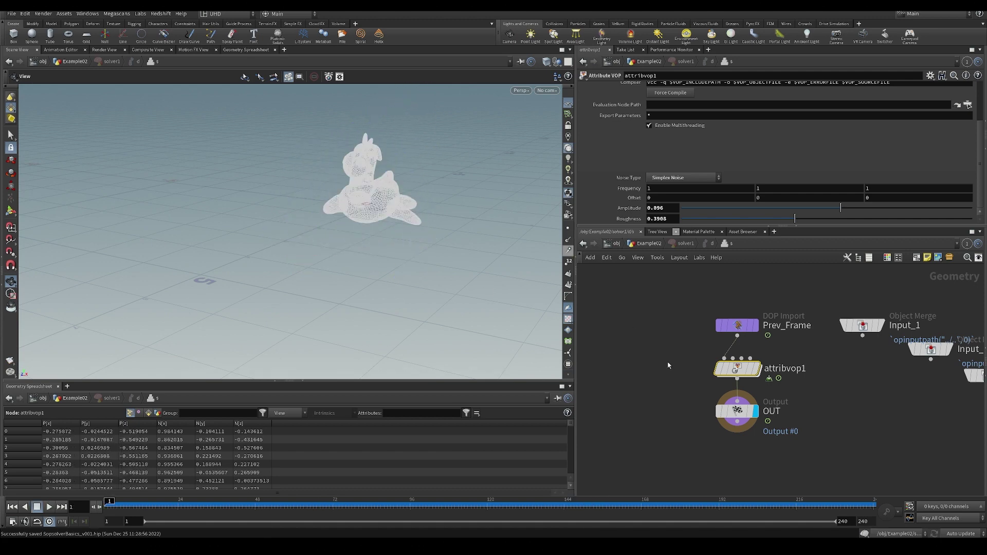
Step: Insert a Resample node between the Attribute VOP and OUT, and set its segment length to 0.03
middle_click_drag(660, 357, 641, 337)
left_click_drag(705, 389, 705, 426)
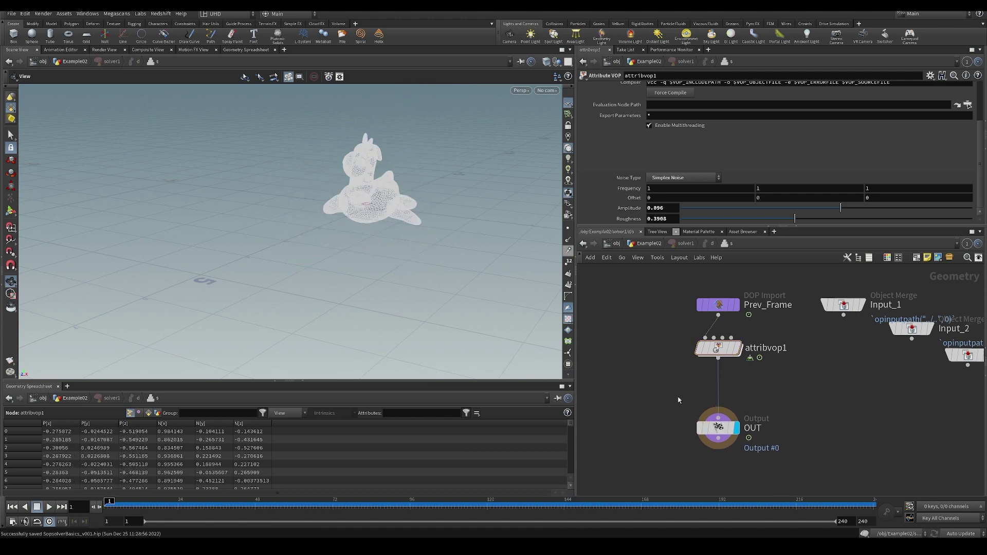
key("Tab")
type("rem")
key("Return")
scroll(679, 397, "up", 2)
left_click(706, 372)
key("ctrl+s")
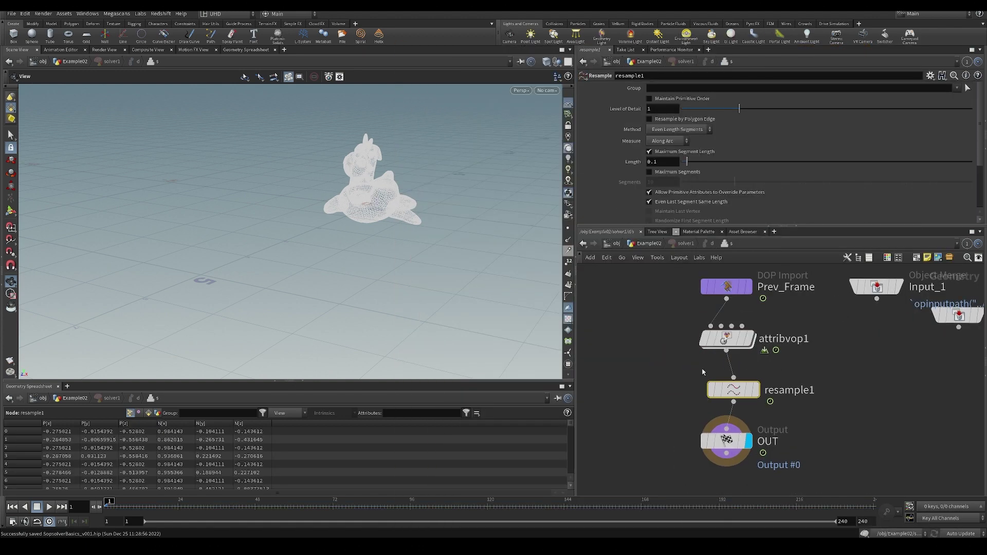
type("0.03")
key("Return")
Step: Inspect the resampled toy's points up close and replay the simulation with points hidden
right_click_drag(351, 222, 376, 197)
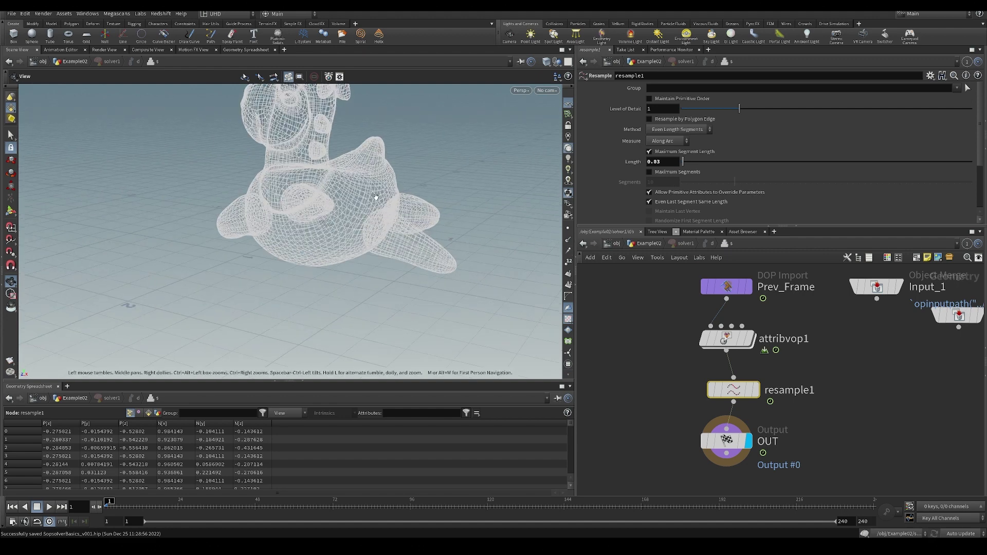
left_click(567, 233)
mouse_move(370, 241)
left_mouse_down()
mouse_move(341, 236)
mouse_move(360, 247)
left_mouse_up()
left_click(568, 228)
right_click_drag(473, 227, 439, 223)
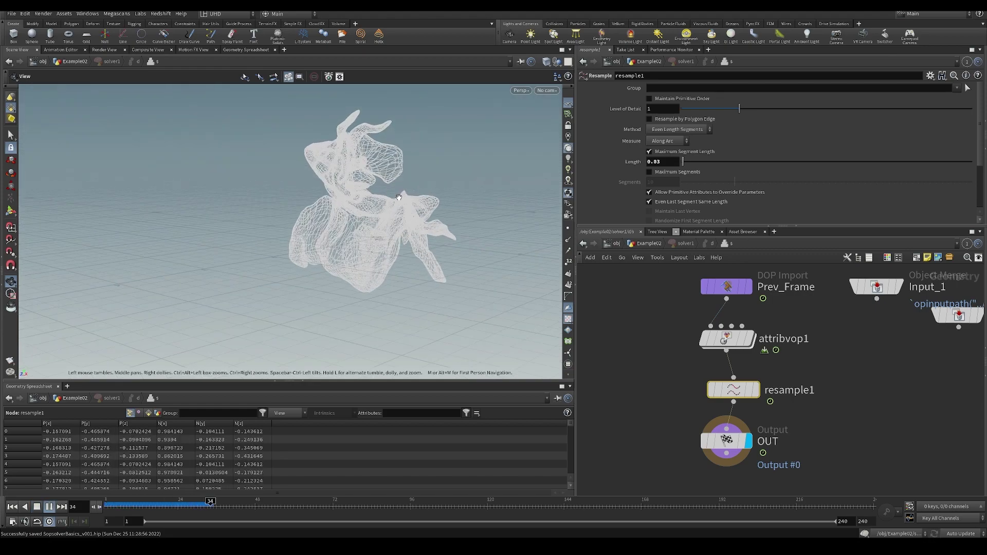
Step: Examine the playing simulation with points shown and hidden, then stop it and inspect the lines around frame 130
left_click(568, 231)
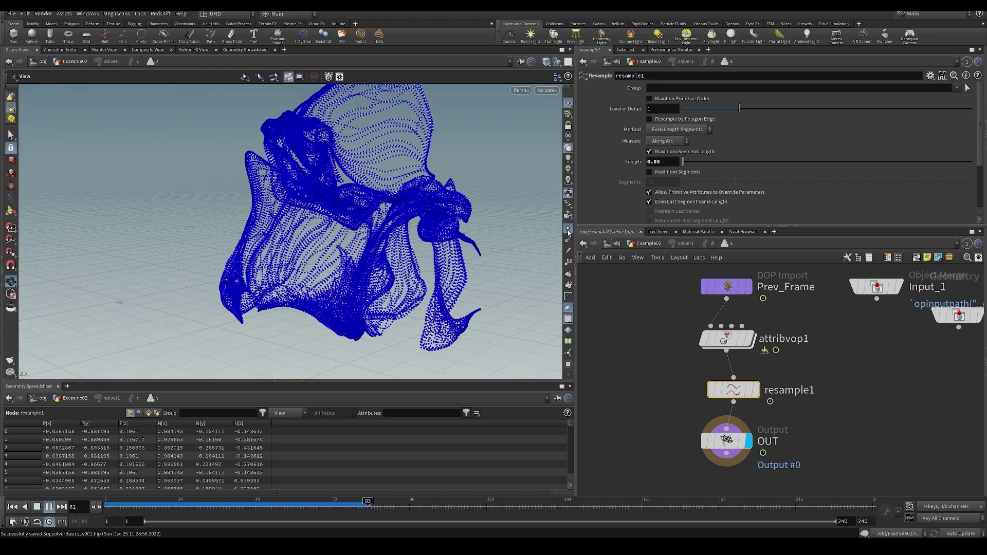
left_click(569, 231)
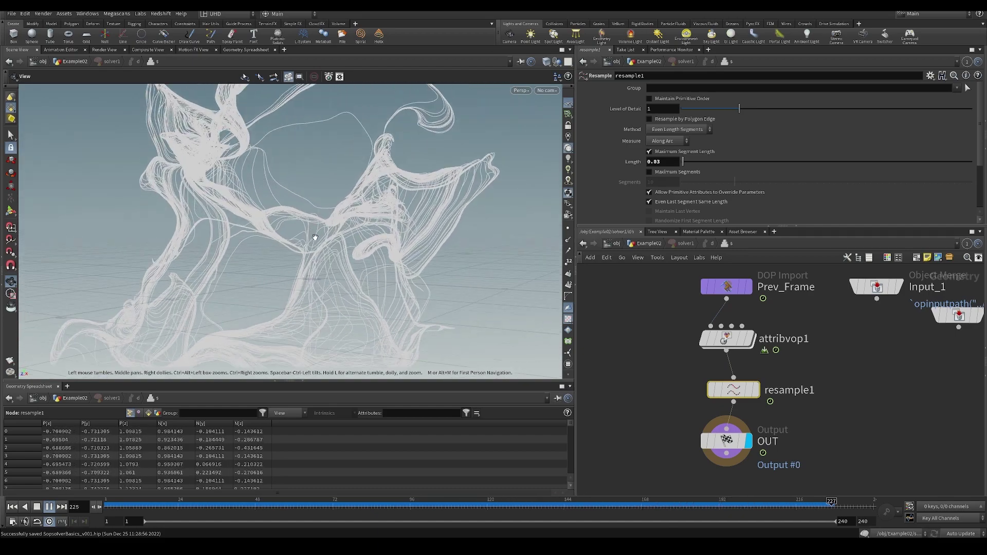
left_click(545, 503)
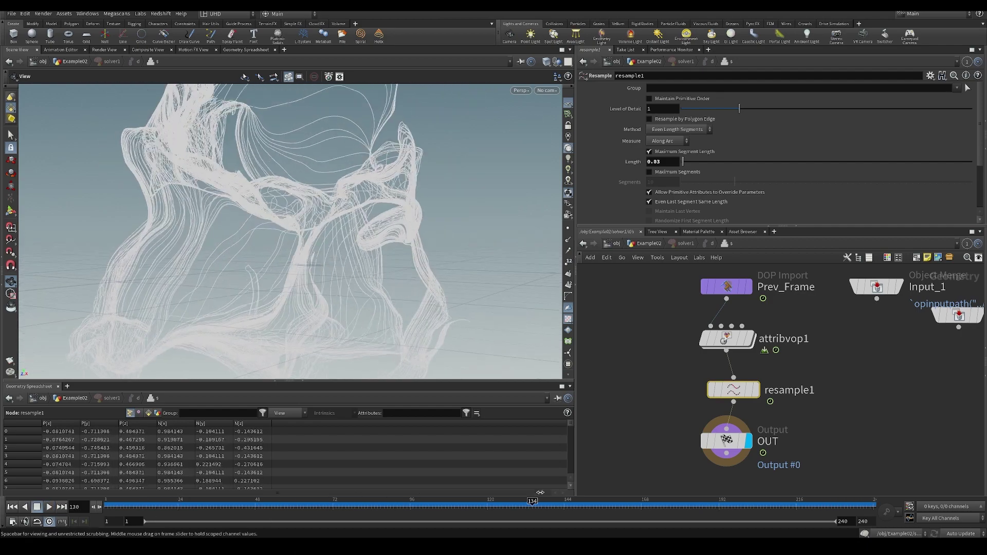
left_click_drag(551, 490, 569, 487)
key("Up")
left_click_drag(432, 216, 334, 226)
key("Up")
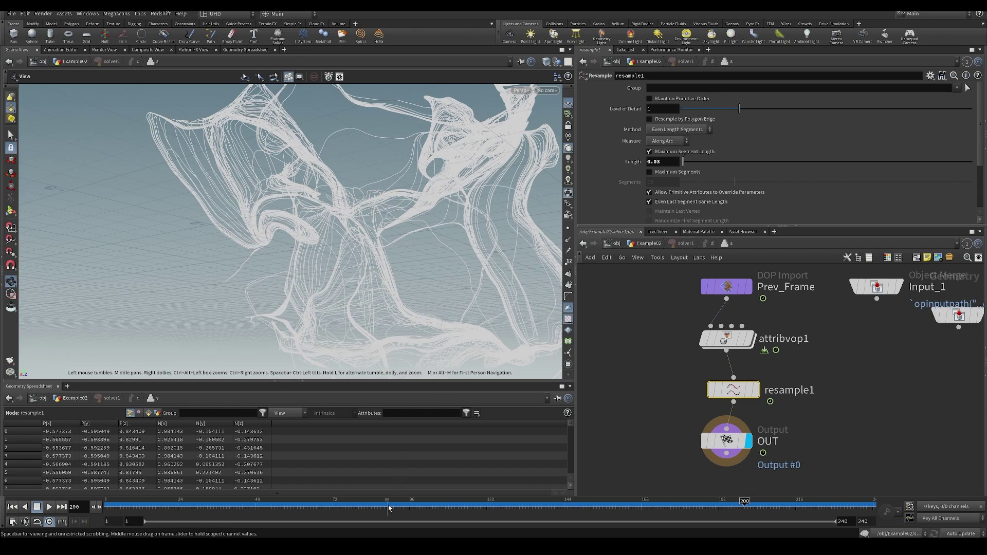
Step: Scrub to about frame 187 and inspect the stretched lines up close from several angles
left_click_drag(389, 508, 703, 504)
scroll(408, 249, "down", 3)
left_click_drag(401, 252, 289, 364)
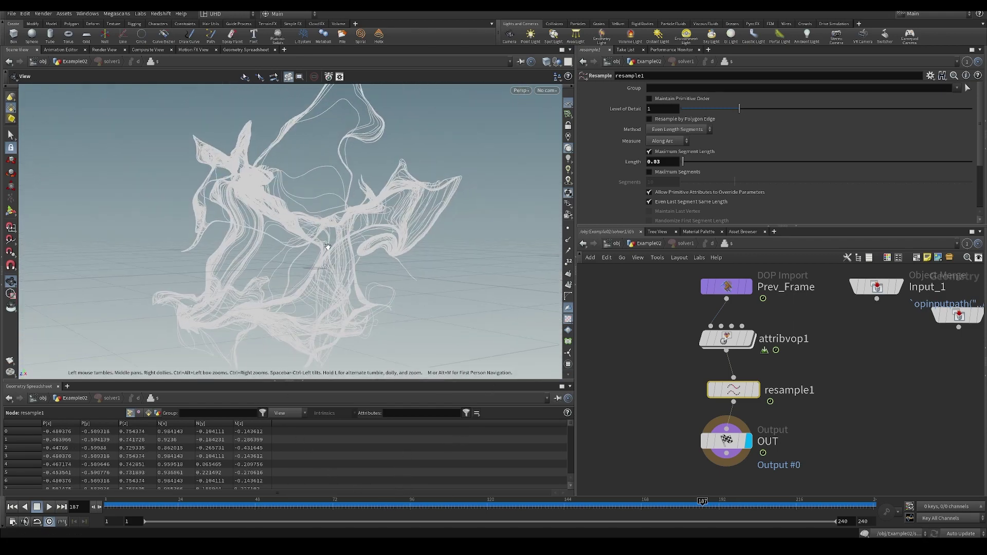
scroll(329, 238, "up", 3)
left_click_drag(328, 247, 403, 226)
right_click_drag(403, 227, 419, 222)
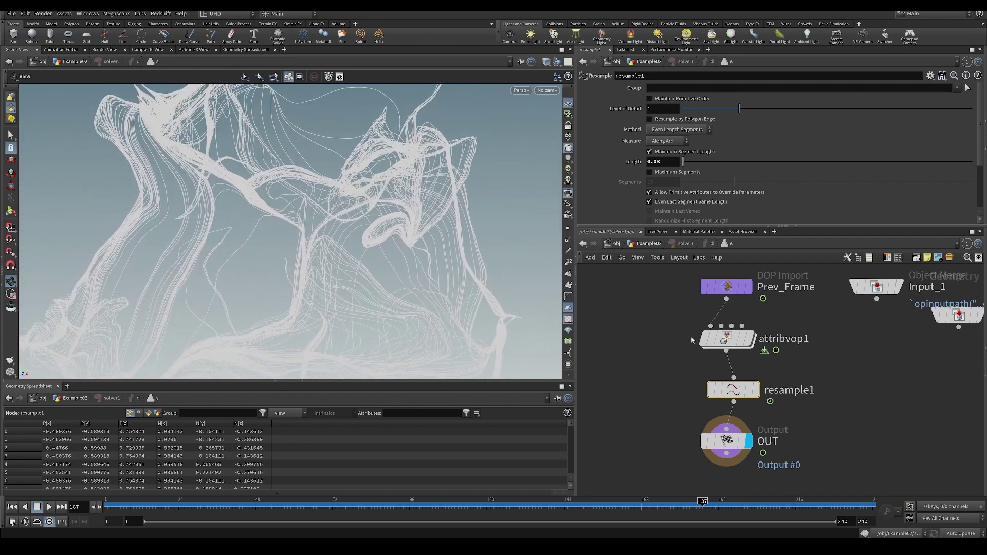
Step: Select the Attribute VOP, Resample and OUT nodes together and save the scene
left_click_drag(616, 321, 807, 436)
middle_click_drag(794, 404, 792, 402)
left_click_drag(303, 242, 354, 256)
key("ctrl+s")
scroll(355, 256, "down", 3)
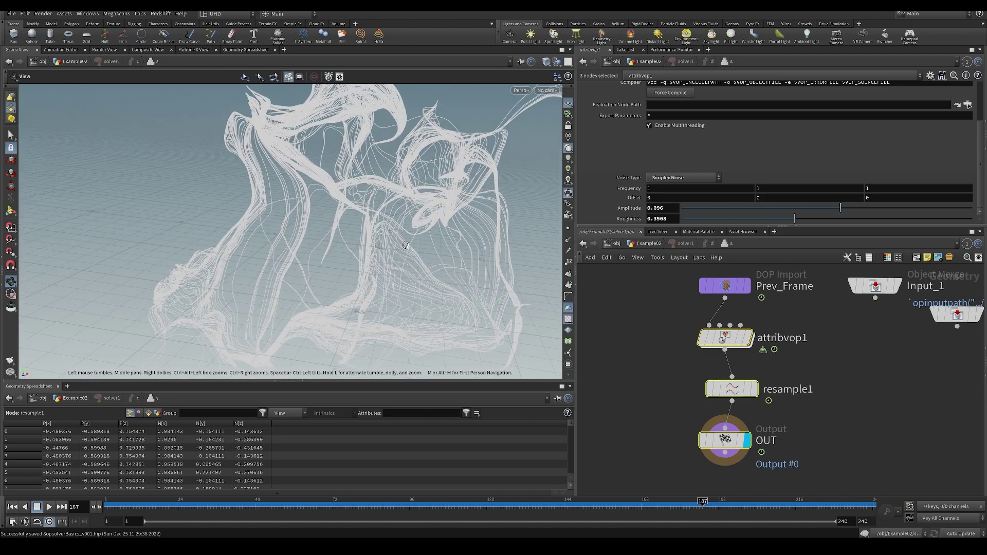
Step: Move the Attribute VOP, Resample and OUT nodes lower in the network, away from Prev_Frame
scroll(309, 258, "down", 4)
left_click_drag(312, 259, 402, 280)
middle_click_drag(540, 316, 521, 256)
middle_click_drag(683, 438, 673, 379)
scroll(672, 379, "down", 1)
left_click_drag(705, 380, 716, 435)
left_click_drag(660, 322, 773, 445)
left_click(638, 325)
scroll(407, 216, "up", 2)
Step: Show the points and examine their density in the clustered parts of the geometry at frame 187
left_click(568, 229)
middle_click_drag(312, 103, 327, 178)
scroll(327, 178, "up", 2)
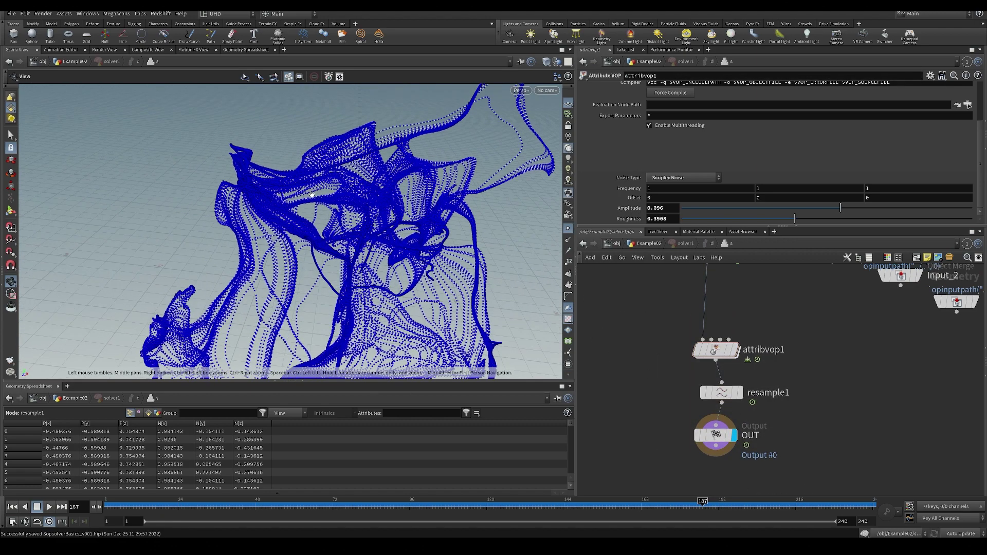
scroll(430, 187, "up", 3)
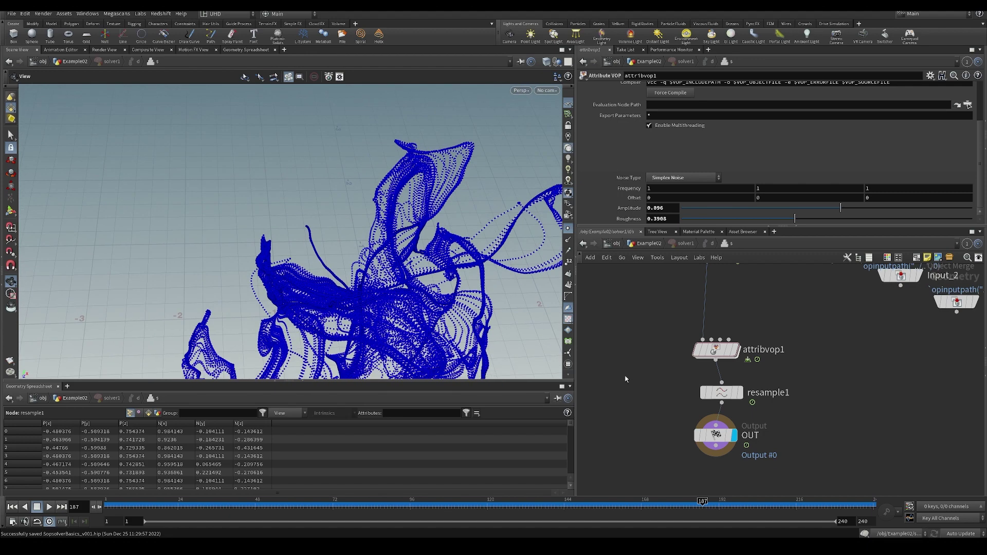
Step: Move the Attribute VOP and Resample nodes up to make room, and insert a Fuse node between Resample and OUT
left_click_drag(638, 328, 712, 348)
left_click(676, 359)
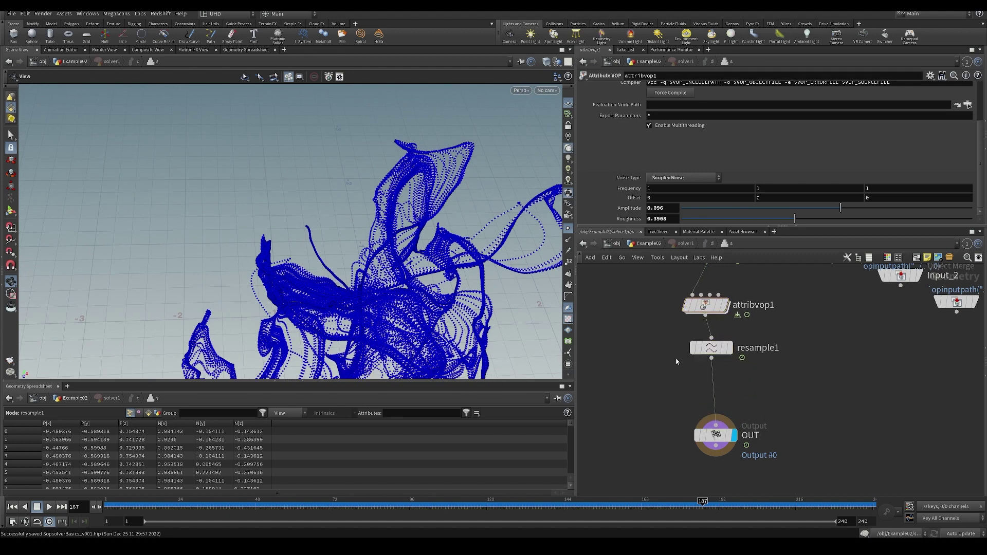
key("Tab")
type("fuse")
key("Return")
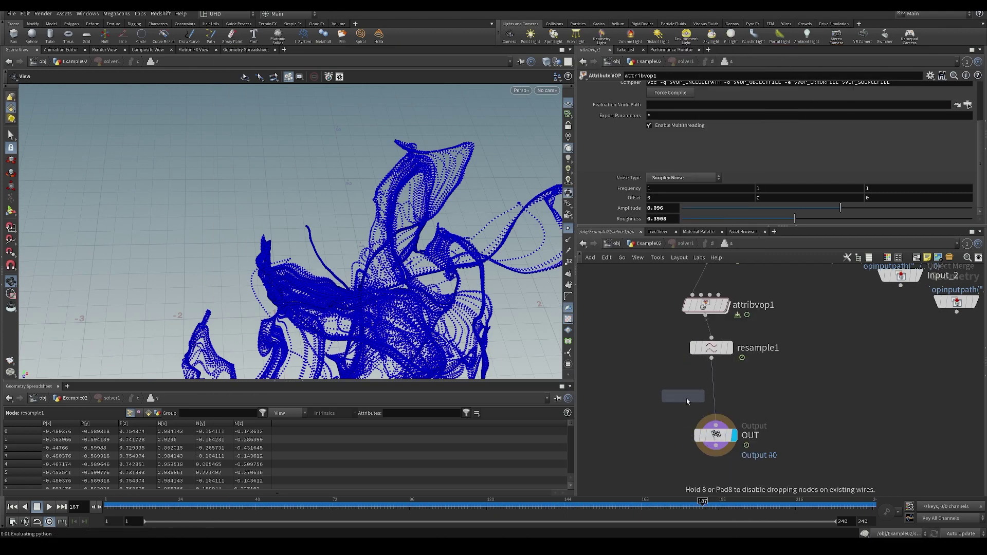
type("fuse")
key("Return")
left_click_drag(710, 408, 719, 393)
Step: Replay the fused simulation from the first frame and inspect the wireframe with points hidden
scroll(406, 227, "down", 3)
left_click_drag(407, 227, 361, 198)
key("ctrl+Up")
key("Up")
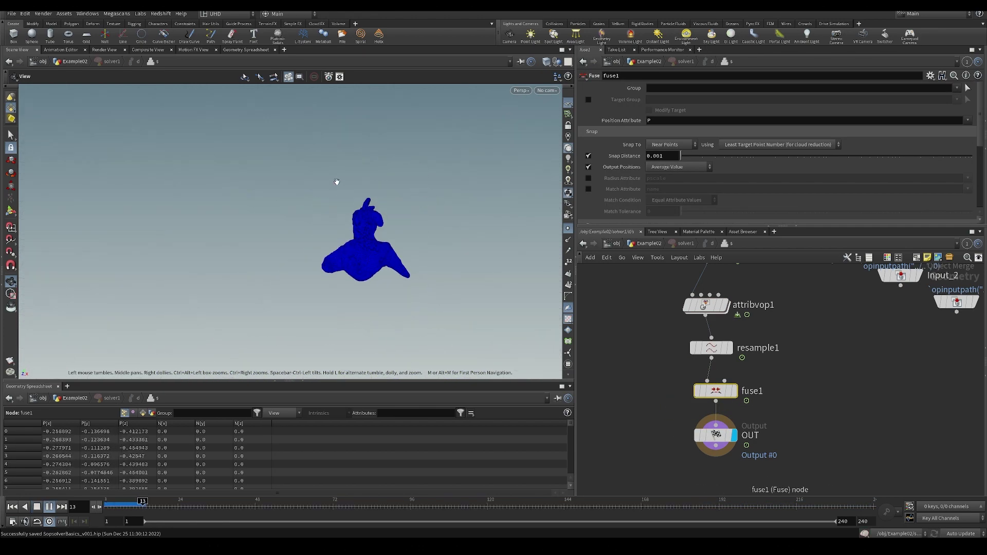
scroll(358, 216, "up", 3)
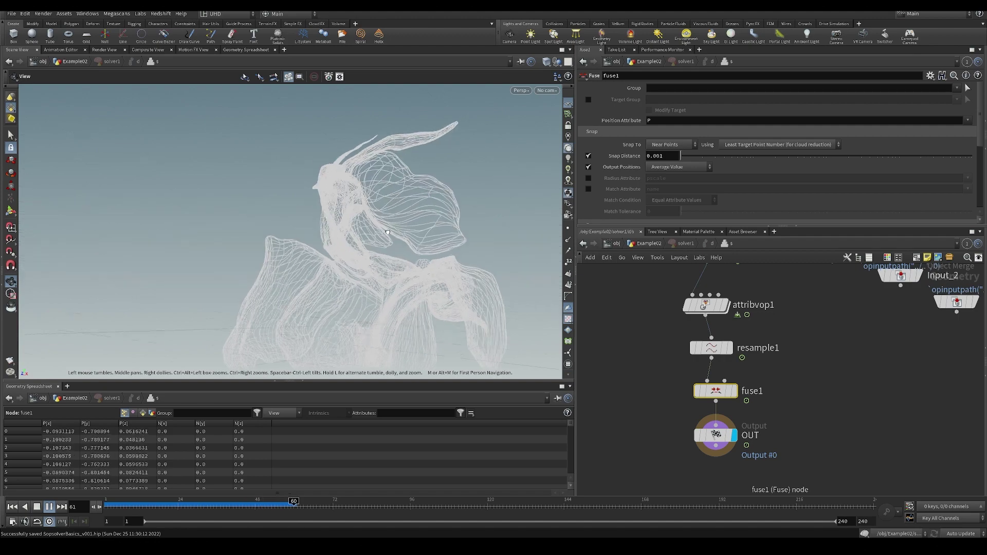
left_click_drag(358, 216, 346, 271)
Step: Rewind to the first frame and set the Fuse node's snap distance to 0.01
left_click(12, 507)
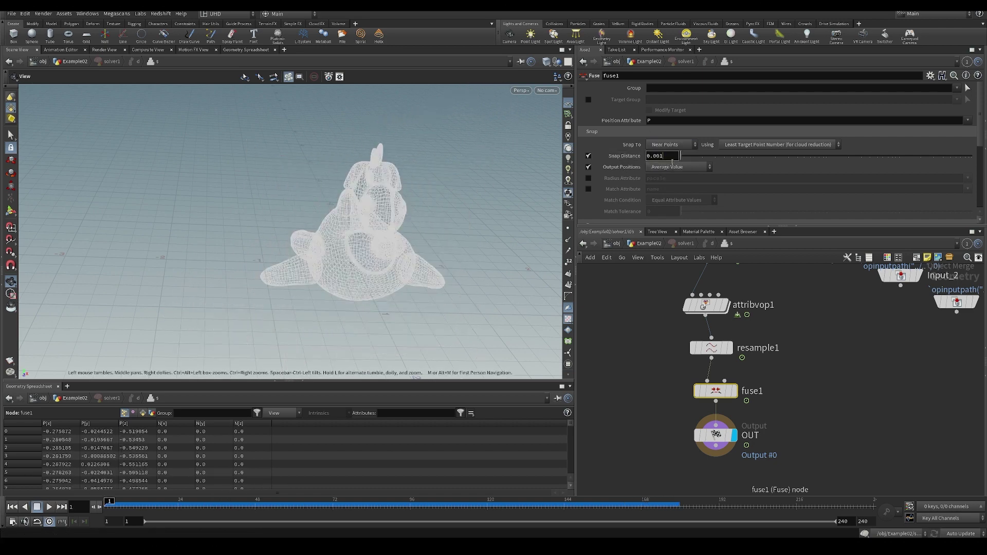
type("1")
key("Return")
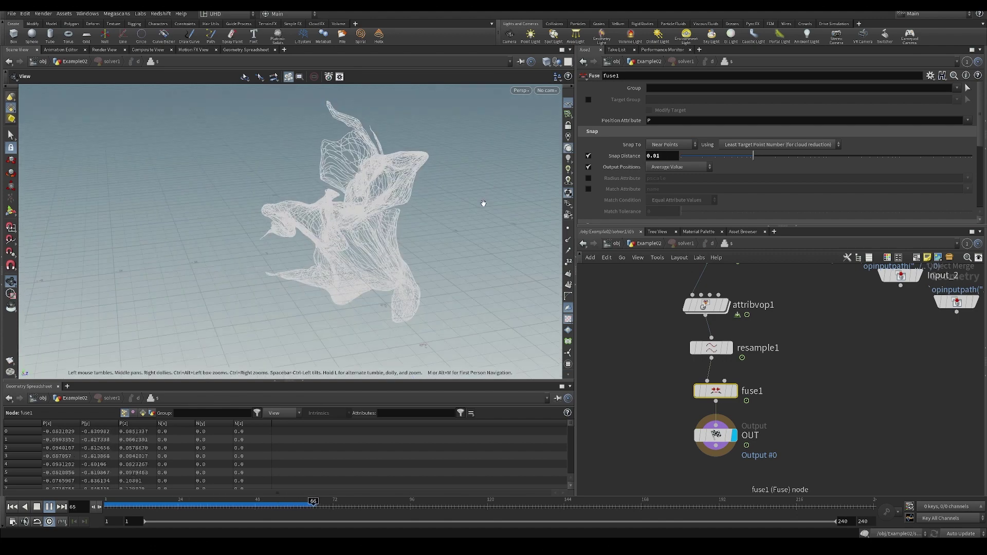
Step: Play the simulation with the new snap distance, inspect the result around frame 170, and save the scene
left_click_drag(418, 220, 383, 207)
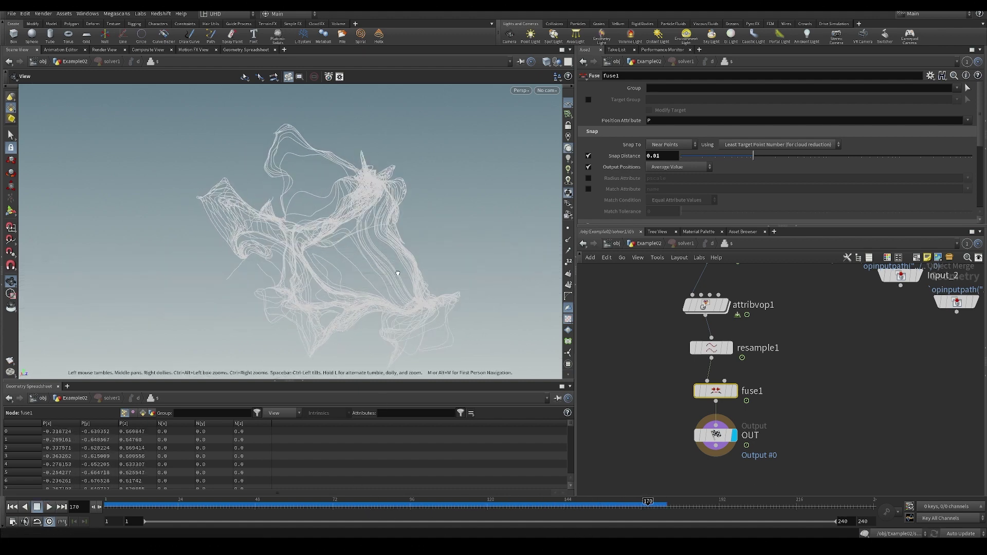
left_click_drag(380, 272, 461, 269)
key("ctrl+s")
middle_click_drag(394, 220, 328, 230)
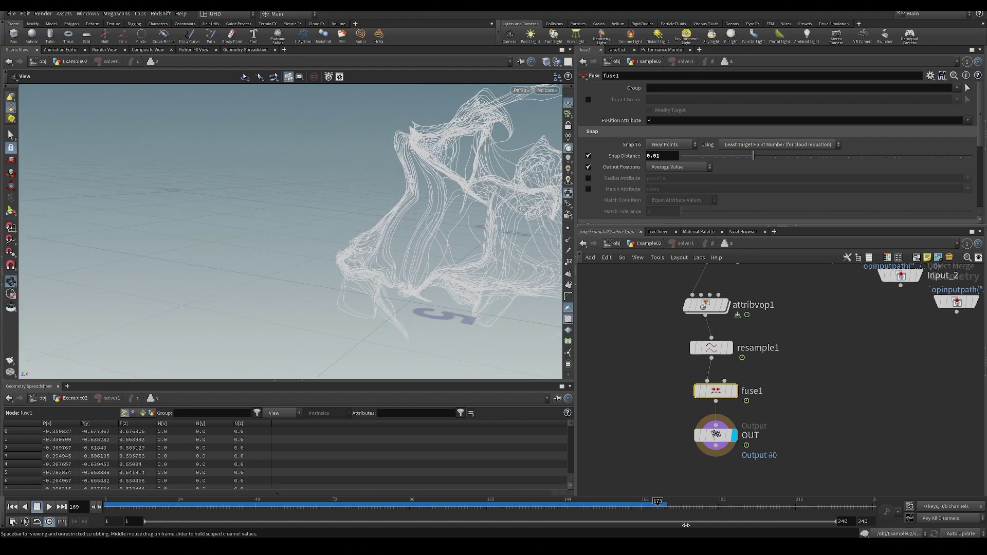
Step: Insert a Smooth node between the Fuse and OUT nodes
middle_click_drag(670, 470, 647, 402)
key("Tab")
type("sm")
key("Return")
left_click(680, 363)
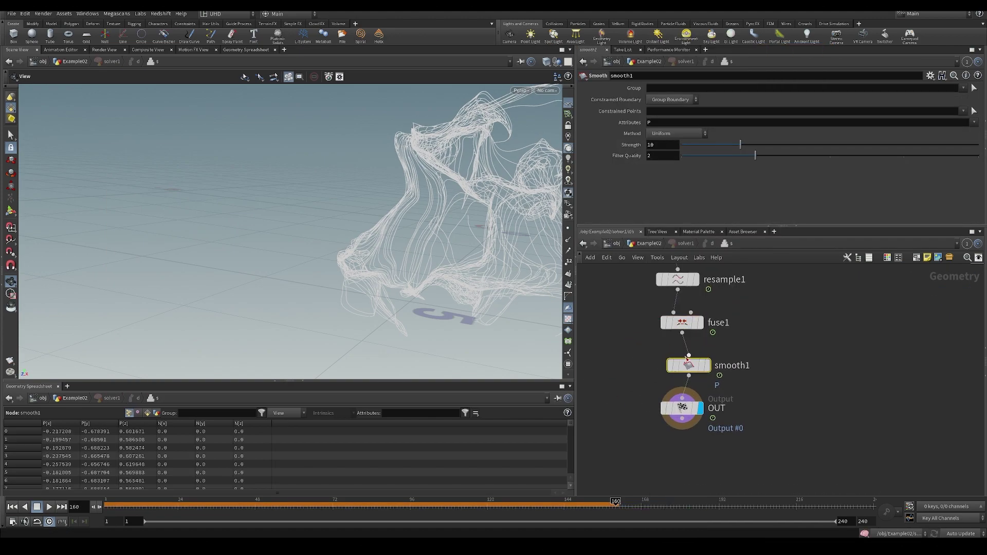
Step: Replay the smoothed simulation from the first frame and examine the wireframe at frame 77
left_click(13, 507)
left_click_drag(416, 282, 377, 219)
key("Up")
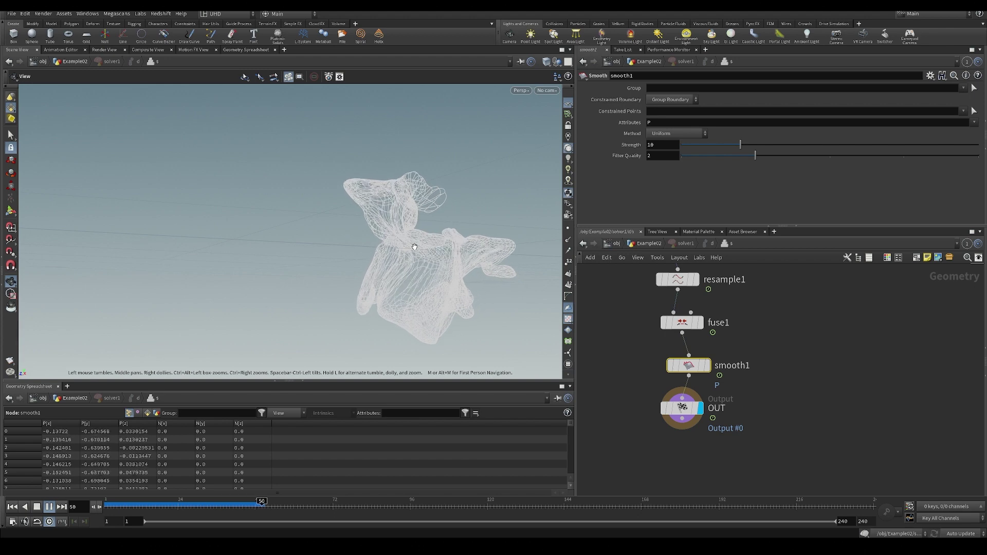
left_click_drag(426, 214, 319, 233)
left_click(350, 504)
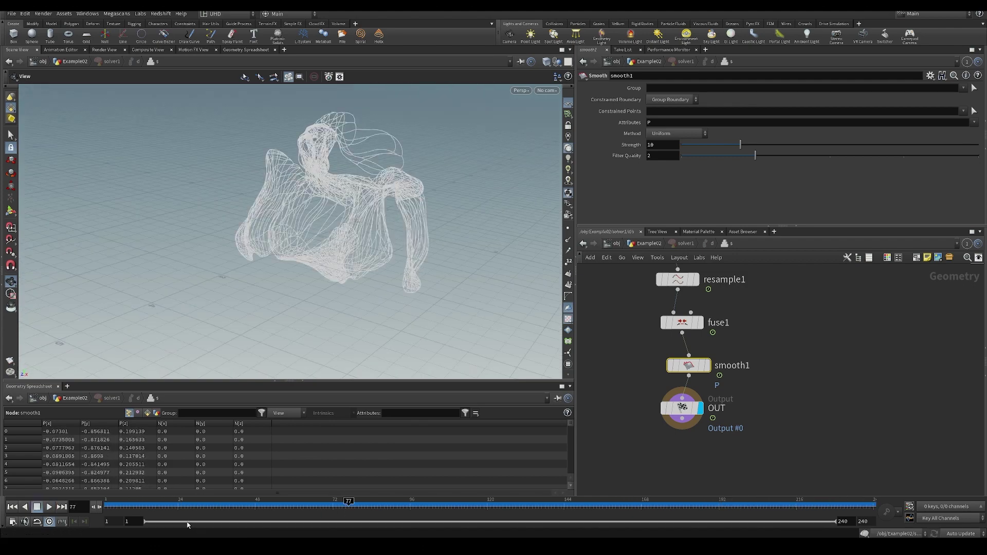
Step: Set the global animation options to 30 FPS with an end frame of 300
left_click(12, 522)
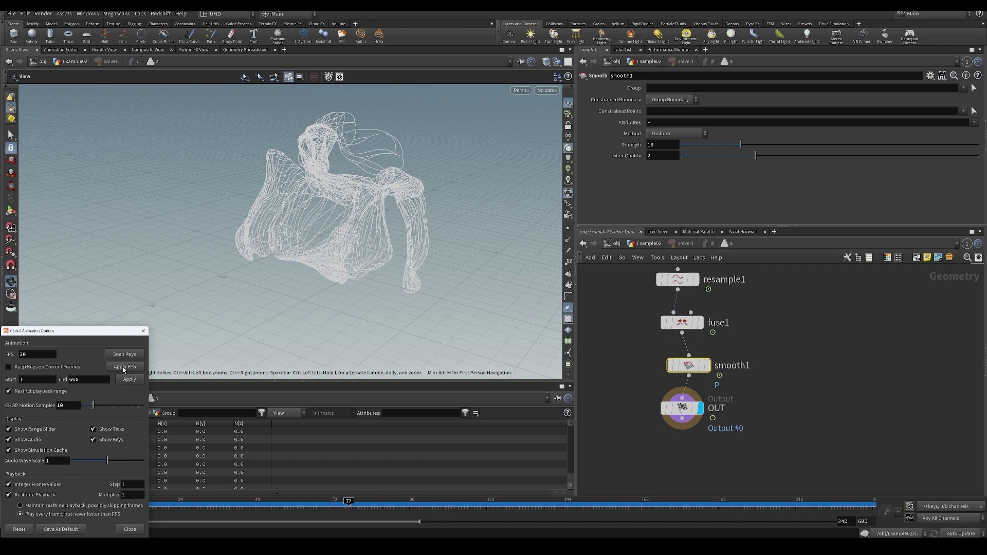
left_click(124, 367)
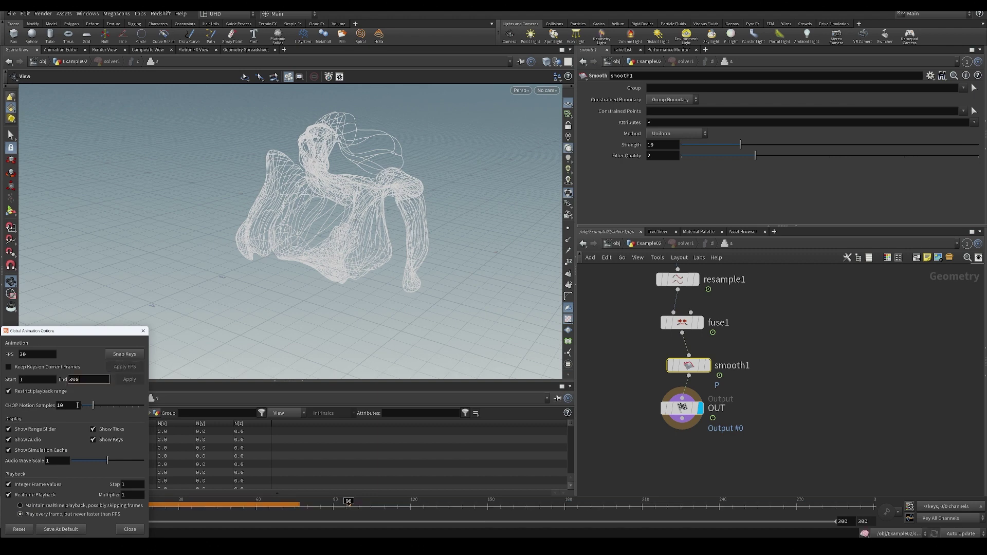
left_click(143, 331)
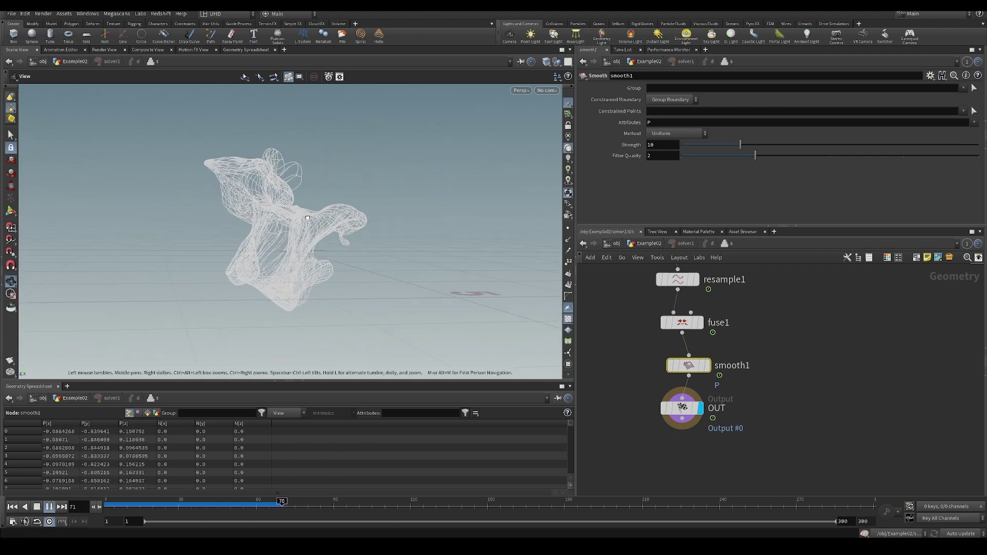
Step: Inspect the playing simulation over the longer frame range and scrub to frame 285
left_click_drag(303, 218, 359, 195)
left_click(483, 507)
left_click_drag(483, 509, 835, 507)
Step: Leave the solver network for the Example02 level and add a Sweep node after solver1
key("u")
key("u")
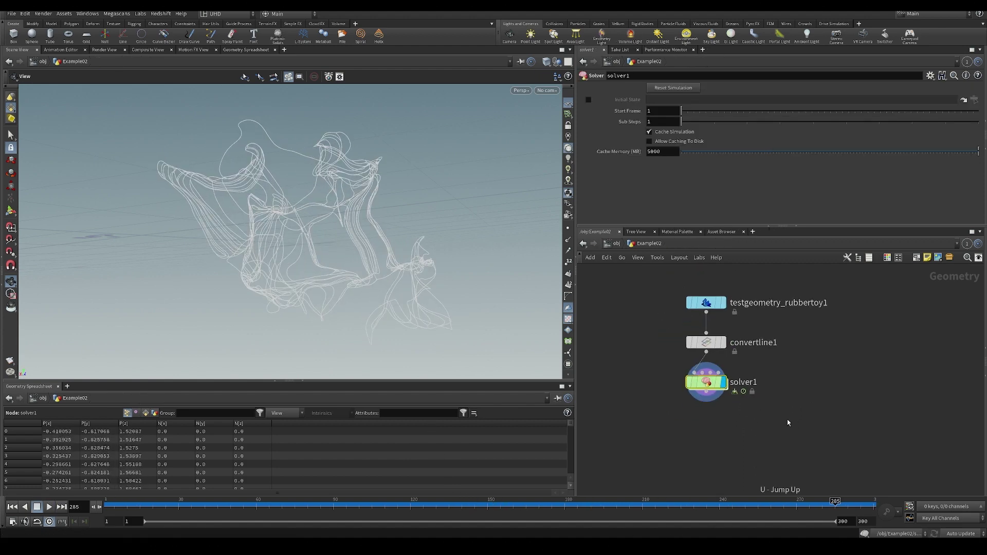
key("Tab")
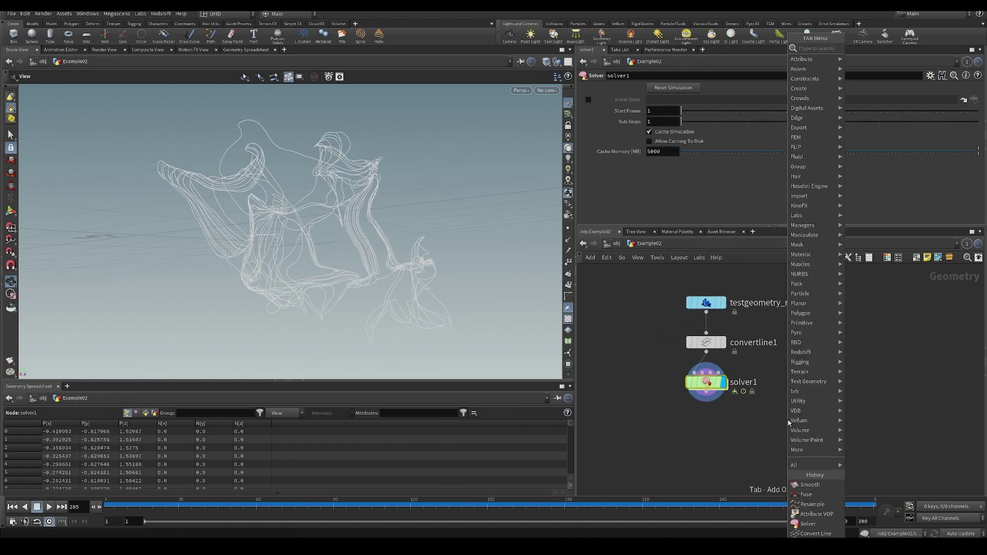
type("swee")
key("Return")
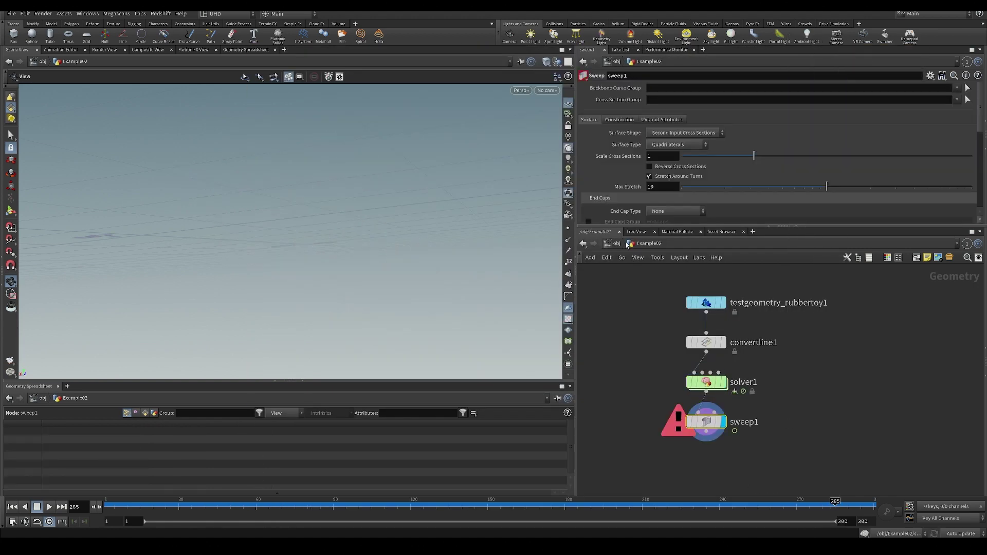
Step: Set the Sweep surface shape to Round Tube with 3 columns and a radius of 0.0522, and inspect the tubes
left_click(676, 133)
left_click(664, 152)
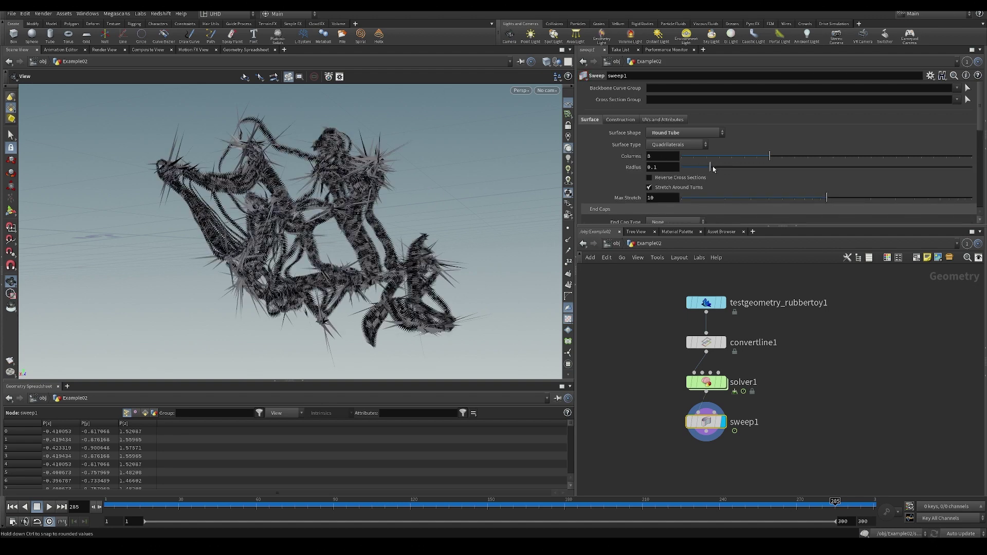
mouse_move(699, 169)
left_mouse_down()
mouse_move(716, 156)
mouse_move(707, 157)
left_mouse_up()
scroll(697, 180, "down", 6)
middle_click_drag(694, 341, 677, 296)
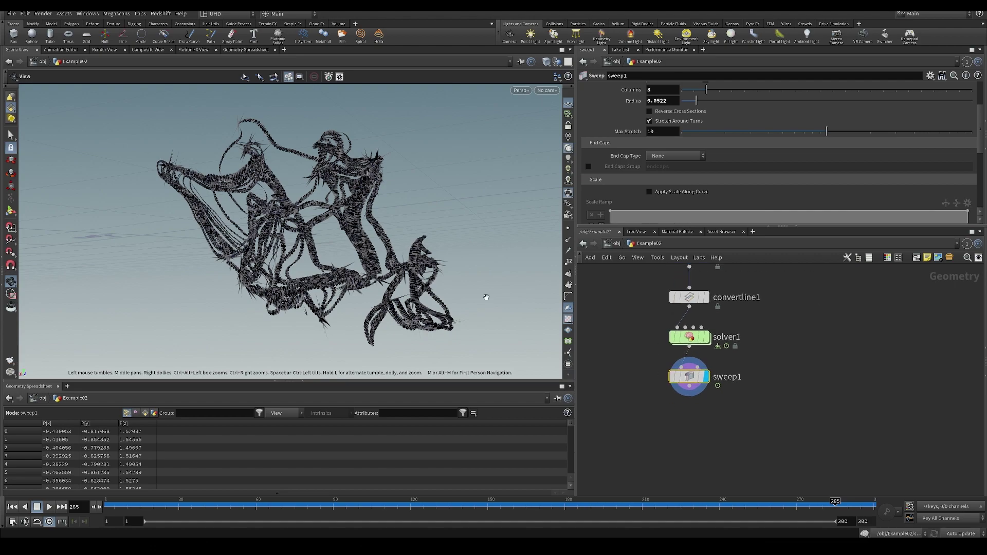
left_click_drag(381, 221, 314, 250)
scroll(313, 251, "up", 5)
Step: Insert a PolyFrame node between the solver and the Sweep node
key("Tab")
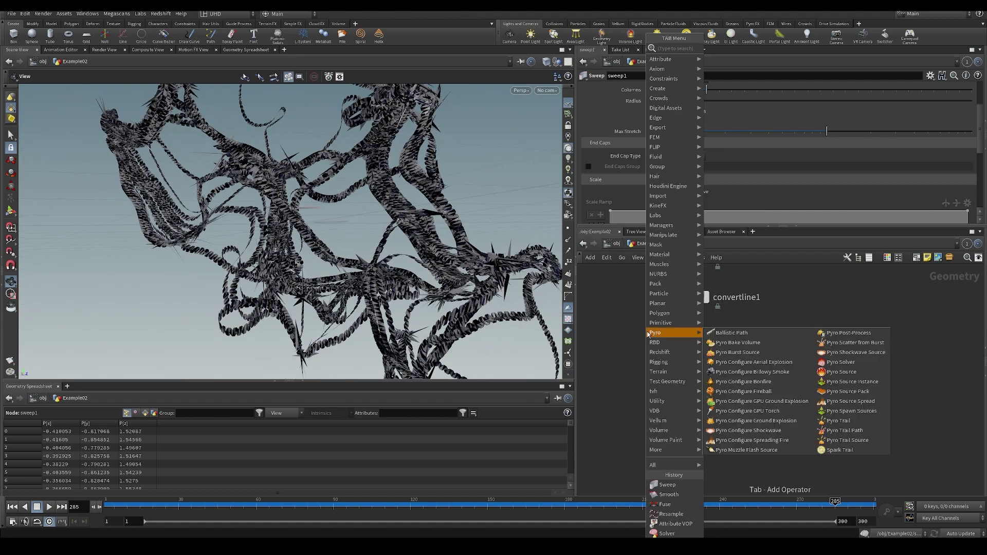
type("polypath")
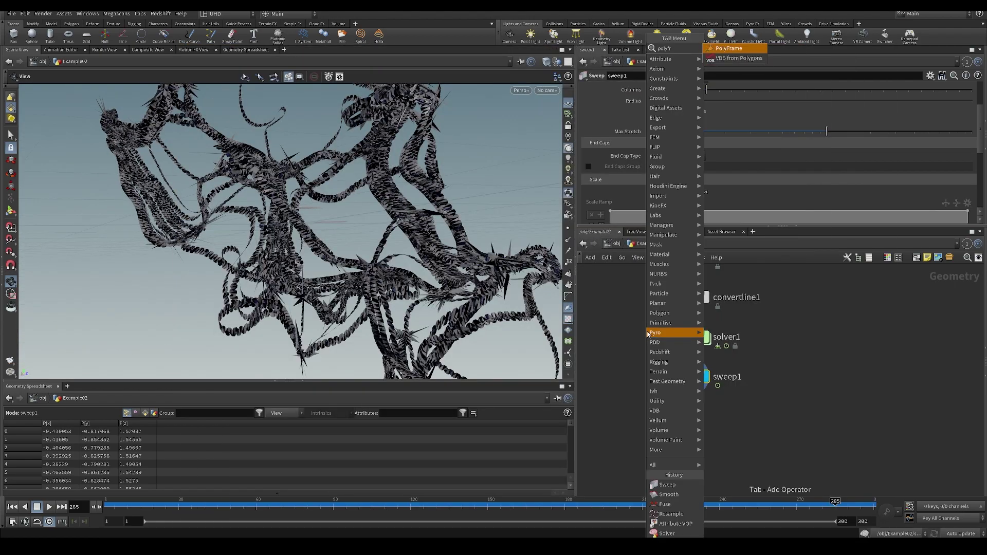
key("Return")
left_click(647, 334)
left_click_drag(643, 333, 689, 377)
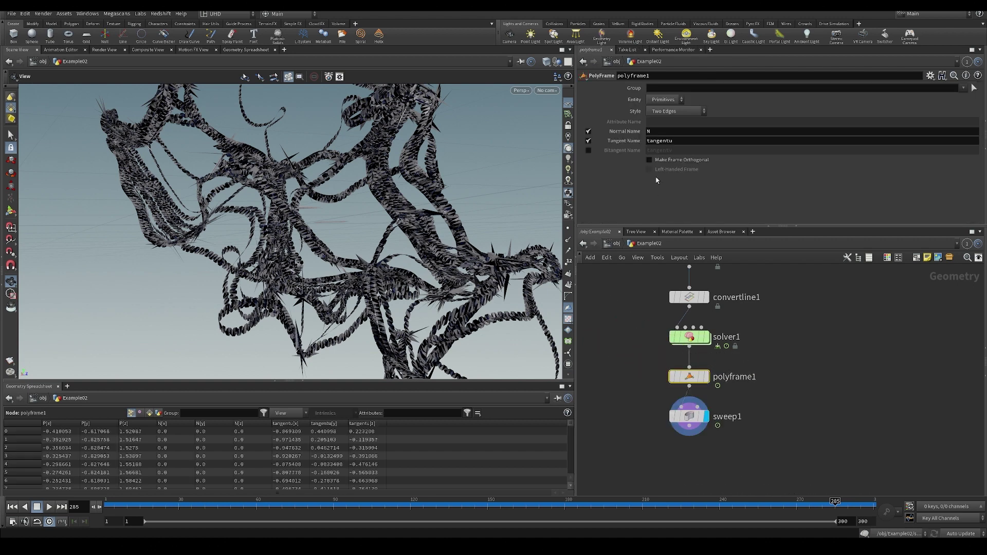
Step: Set the PolyFrame tangent name to N and disable its normal name output
double_click(693, 141)
type("N")
left_click(588, 132)
left_click_drag(326, 196, 293, 211)
Step: Inspect the swept tubes, then display the PolyFrame output with point normals shown and examine their direction along the lines
left_click(689, 416)
left_click_drag(489, 267, 549, 312)
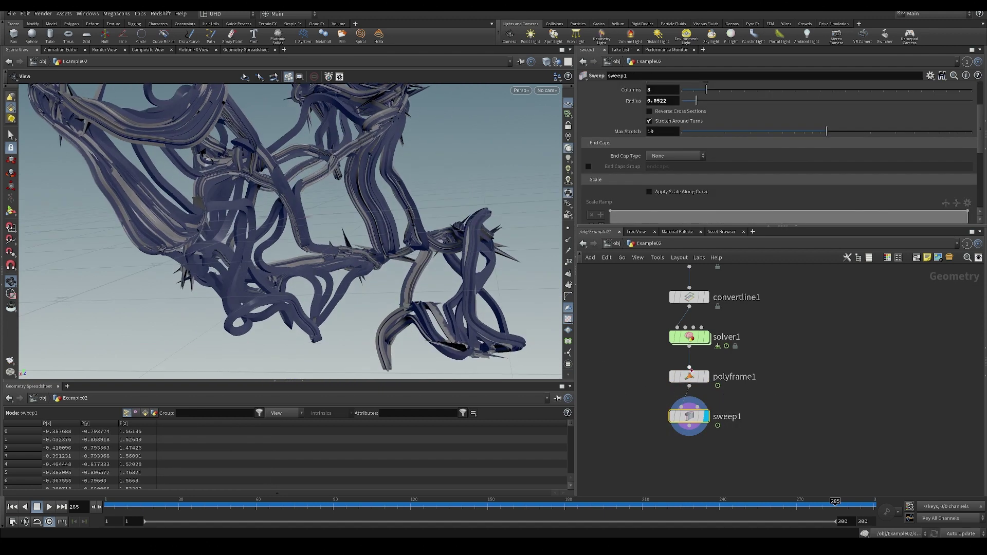
left_click(705, 377)
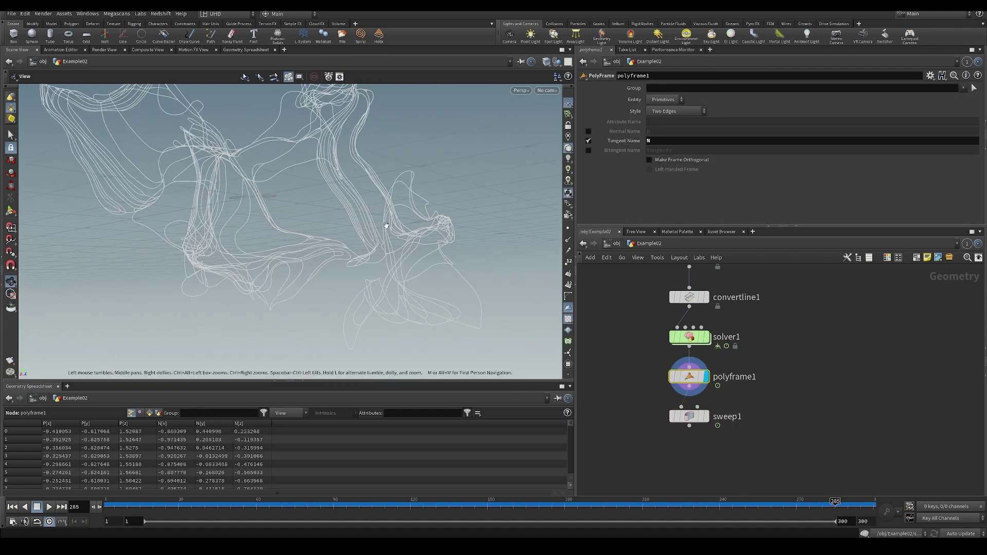
middle_click_drag(371, 225, 413, 221)
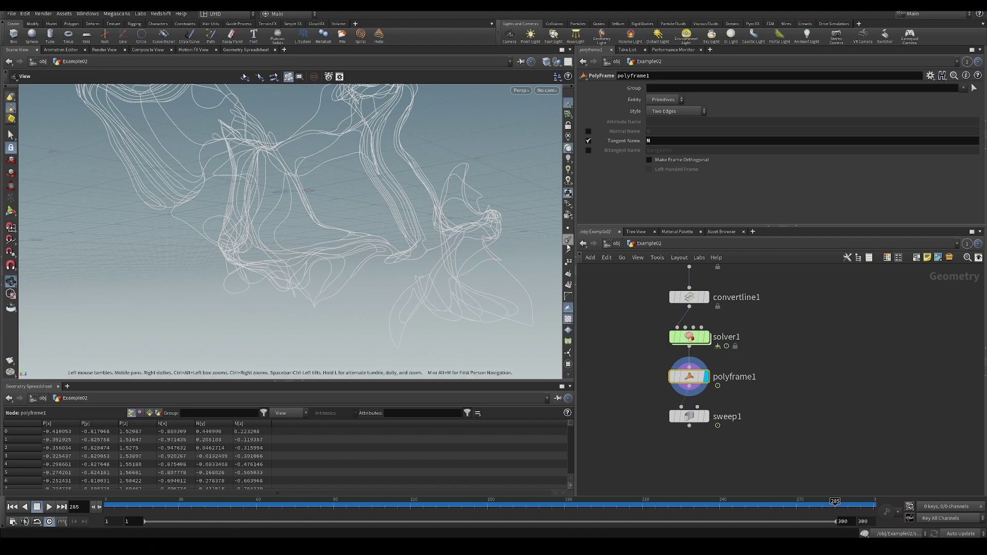
left_click(568, 244)
left_click_drag(497, 257, 407, 178)
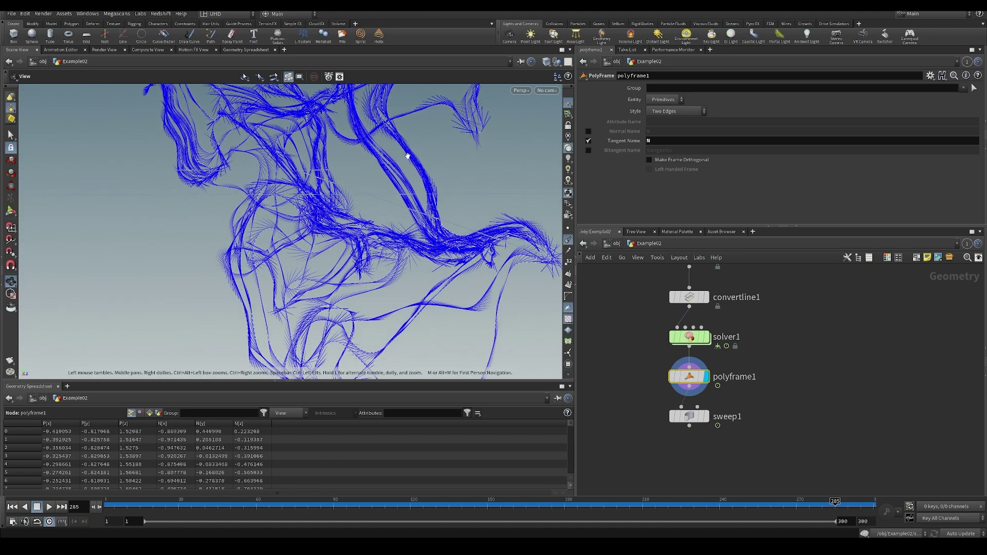
Step: Hide the point normals in the viewport and display the Sweep output again
left_click(567, 240)
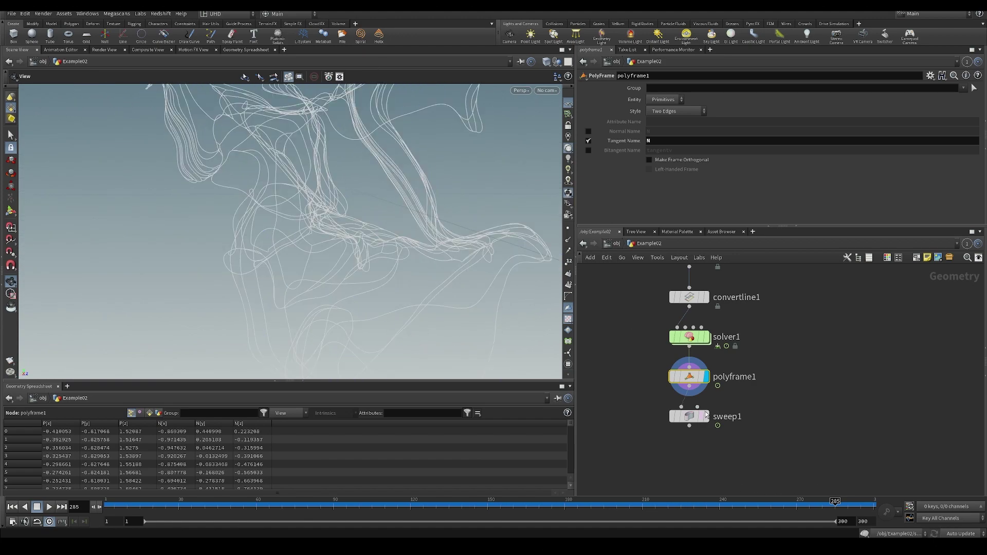
left_click(706, 416)
left_click(690, 427)
left_click(689, 415)
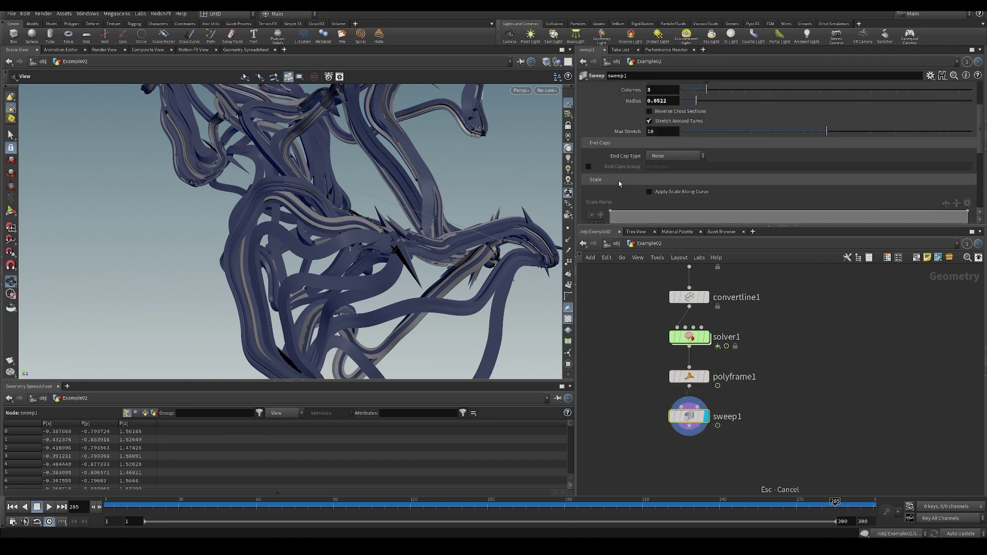
Step: Set the Sweep node's Max Stretch to 2.16763 and its tube radius to 0.0124
left_click_drag(757, 132, 730, 133)
left_click_drag(696, 102, 686, 104)
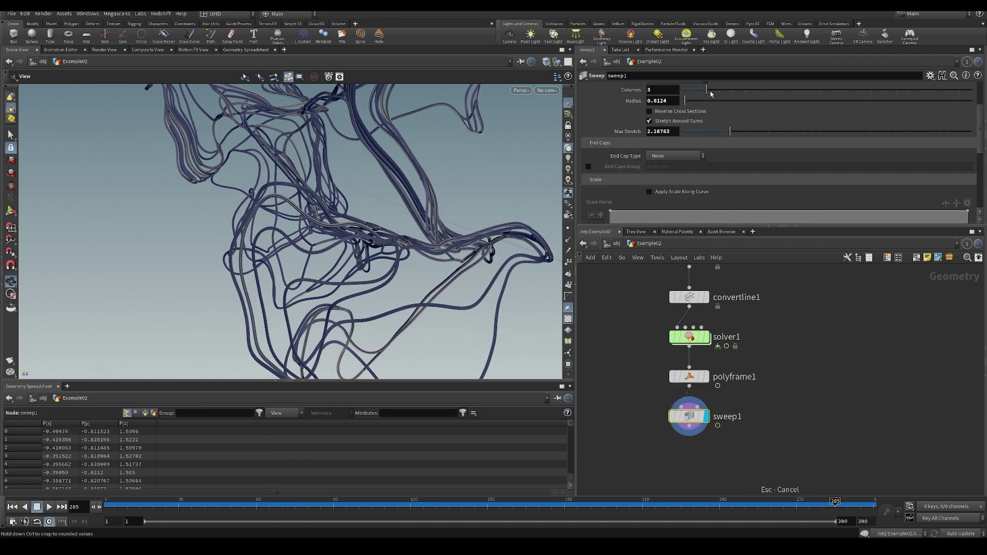
scroll(708, 154, "down", 1)
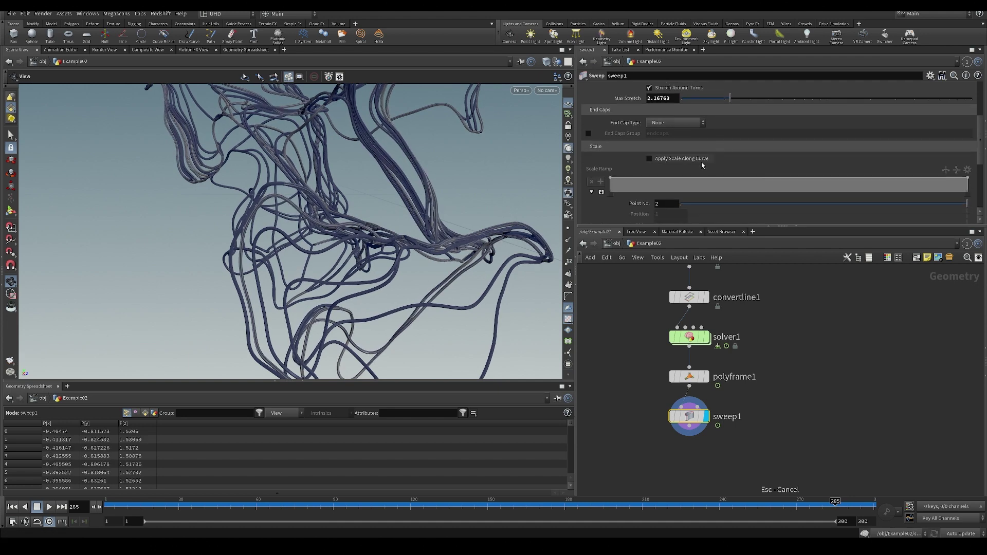
Step: Change the Sweep surface shape to Ribbon with a width of 0.1061 and inspect the ribbons
scroll(744, 102, "up", 3)
scroll(744, 114, "down", 2)
scroll(704, 196, "up", 1)
left_click(665, 88)
left_click(662, 127)
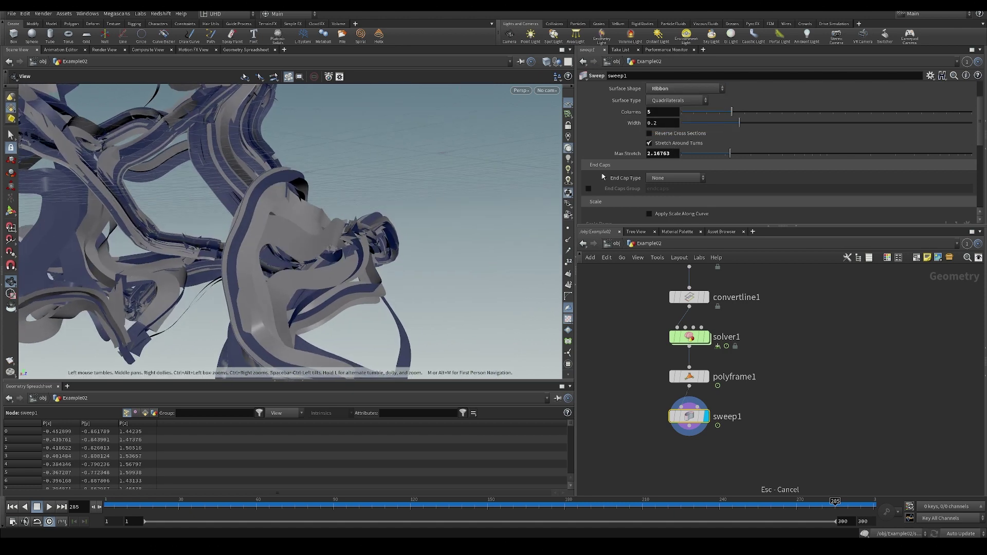
left_click_drag(726, 127, 716, 128)
left_click_drag(267, 223, 412, 303)
scroll(329, 288, "down", 3)
Step: Add a Normal node after the Sweep node and display it
middle_click_drag(764, 482, 767, 399)
left_click_drag(355, 288, 631, 405)
key("Tab")
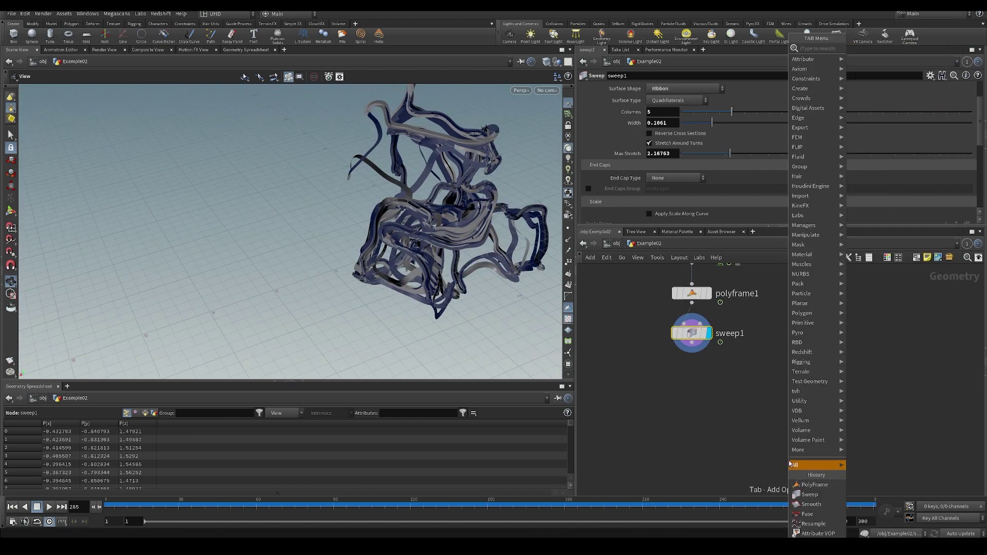
type("nor")
key("Return")
Step: Try adding a Reverse node after the Normal node, and undo the addition
key("Tab")
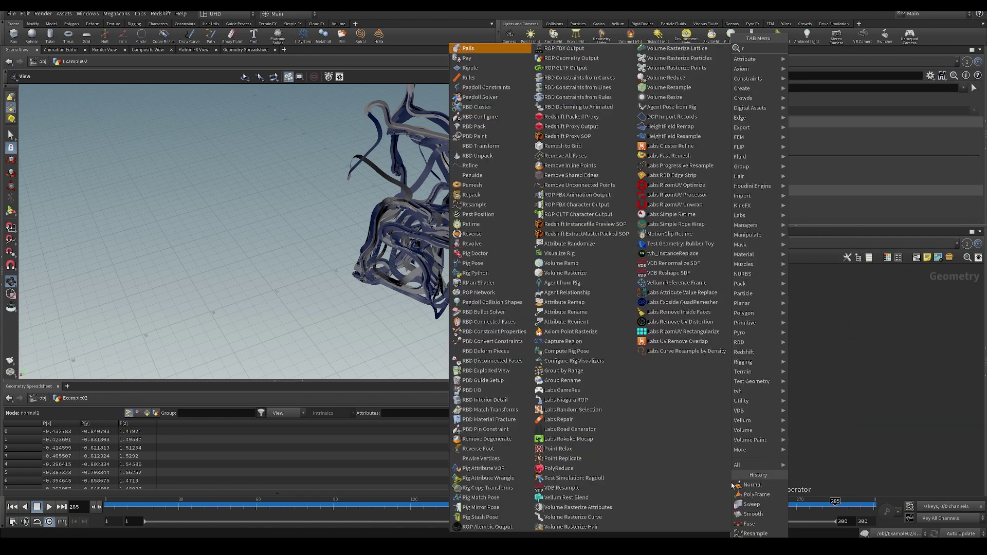
type("rev")
key("Return")
key("ctrl+z")
Step: Inspect the ribbons up close and switch the Sweep surface shape to Square Tube
left_click_drag(406, 329, 298, 175)
scroll(464, 242, "up", 4)
left_click(718, 345)
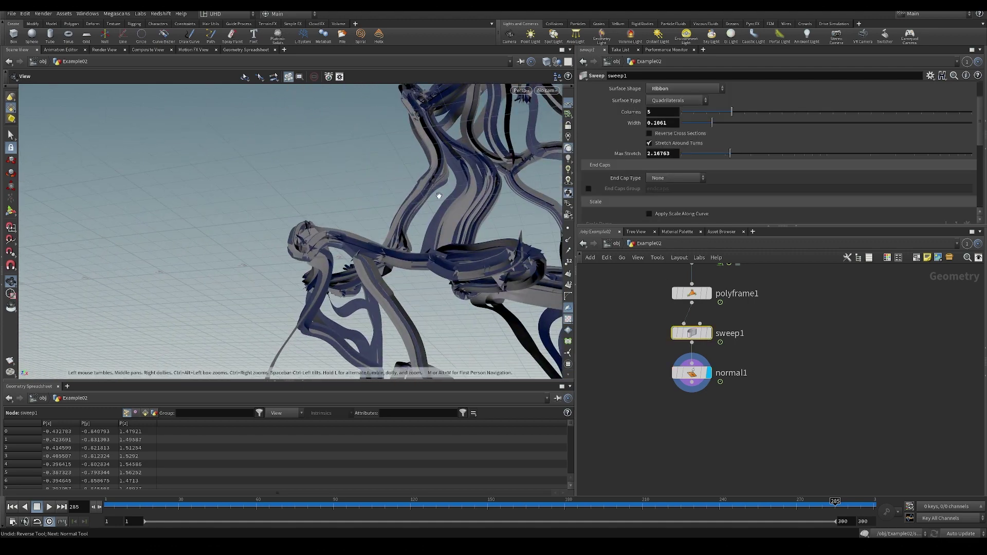
left_click(671, 89)
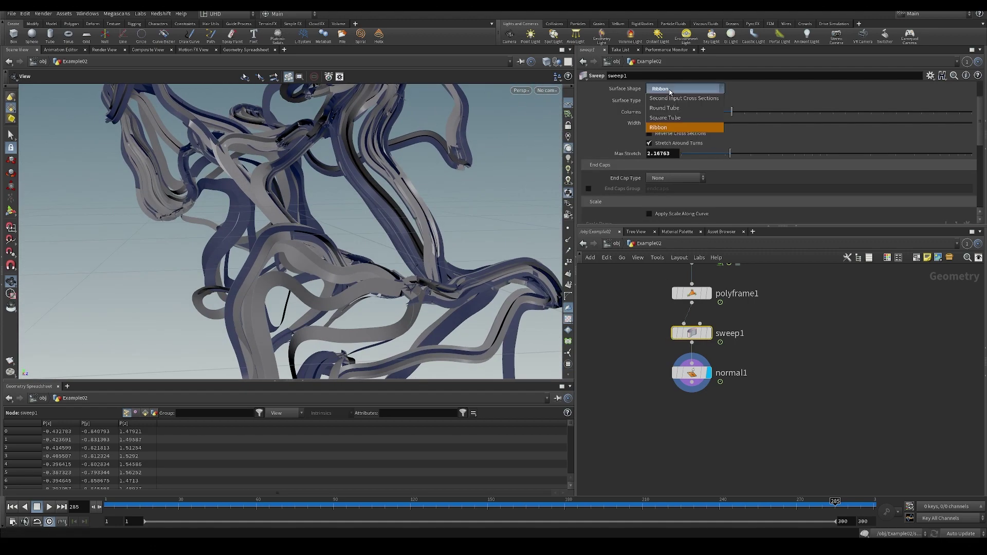
left_click(680, 118)
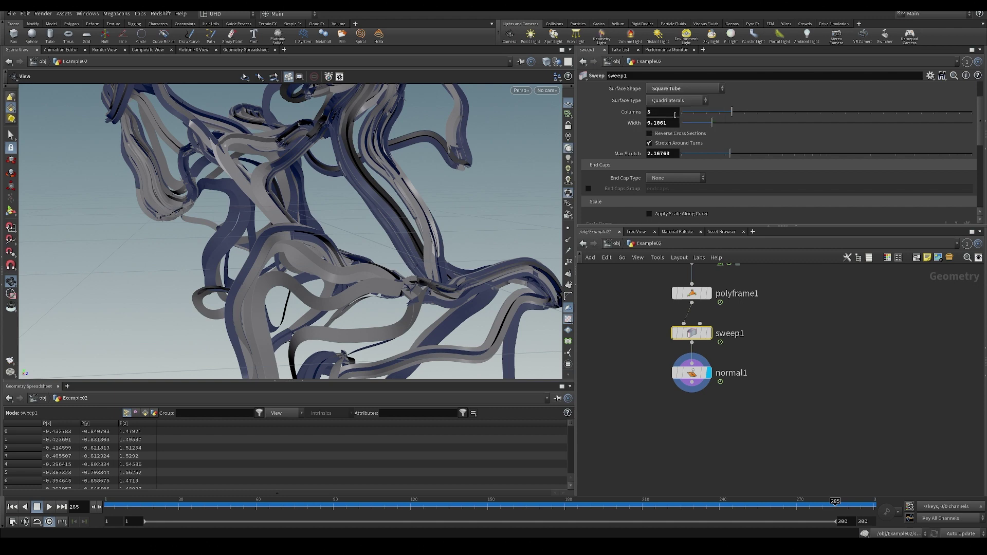
Step: Set the Sweep surface shape to Round Tube with a radius of 0.0469 and inspect the resulting tubes
left_click(670, 90)
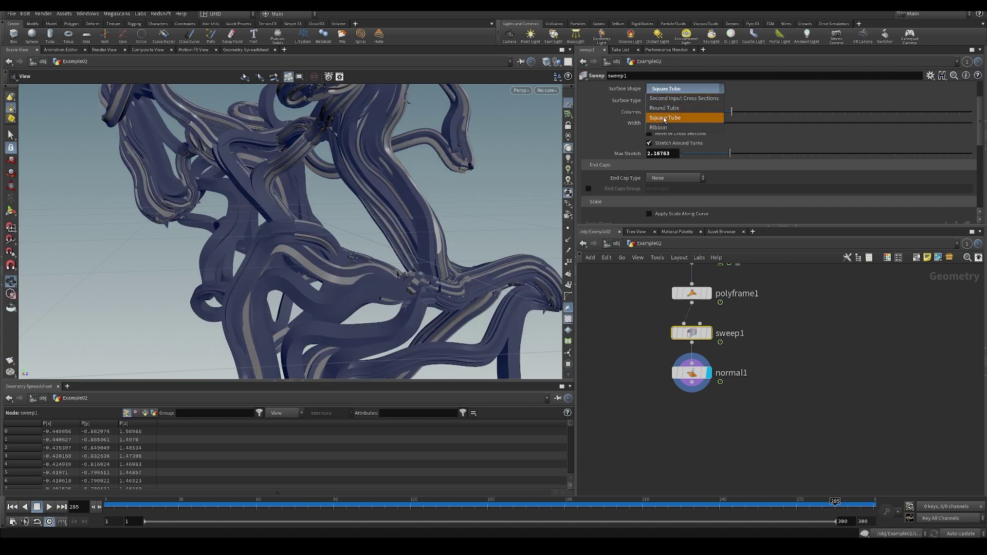
left_click(668, 109)
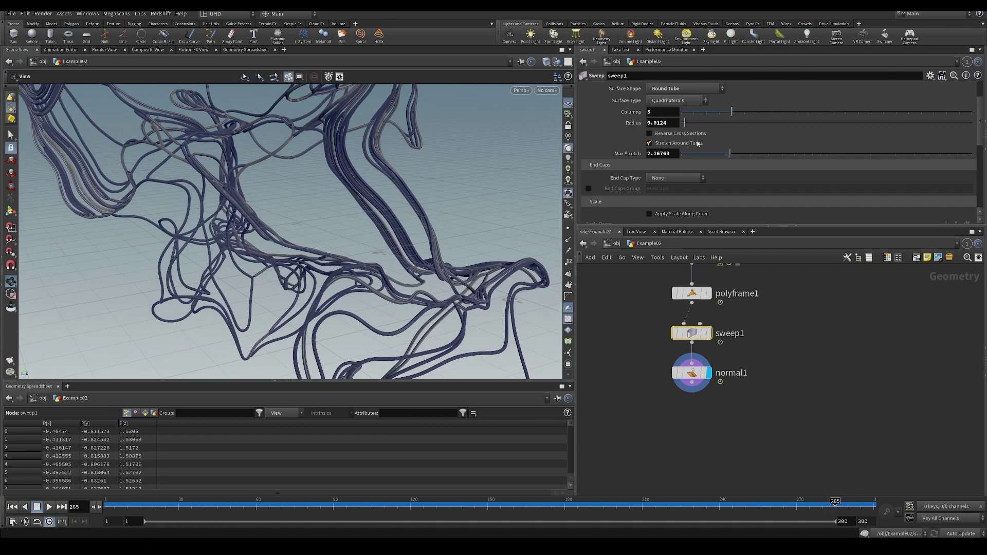
left_click_drag(688, 126, 696, 128)
left_click_drag(302, 188, 558, 173)
left_click_drag(445, 283, 406, 298)
middle_click_drag(406, 298, 304, 232)
left_click_drag(530, 123, 318, 187)
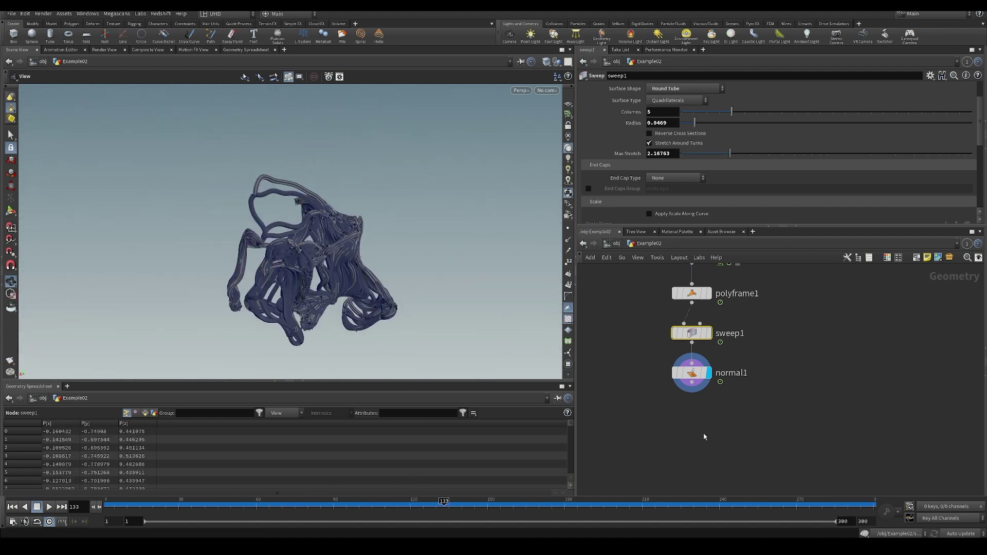
Step: Replace the Sweep and Normal nodes with a PolyWire node after the PolyFrame, using a wire radius of 0.02
left_click_drag(703, 433, 660, 311)
key("ctrl+x")
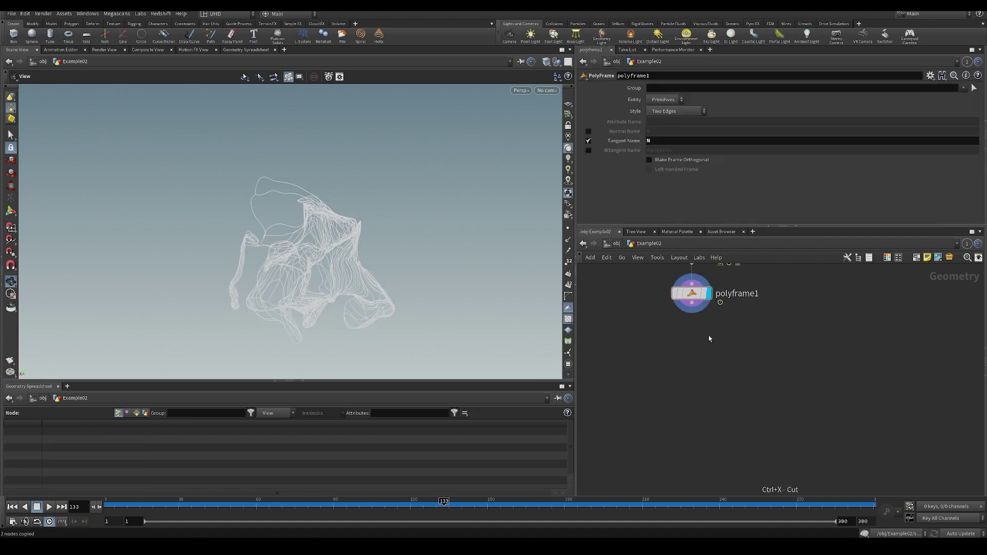
key("Tab")
type("polyw")
key("Return")
left_click(693, 333)
left_click(710, 333)
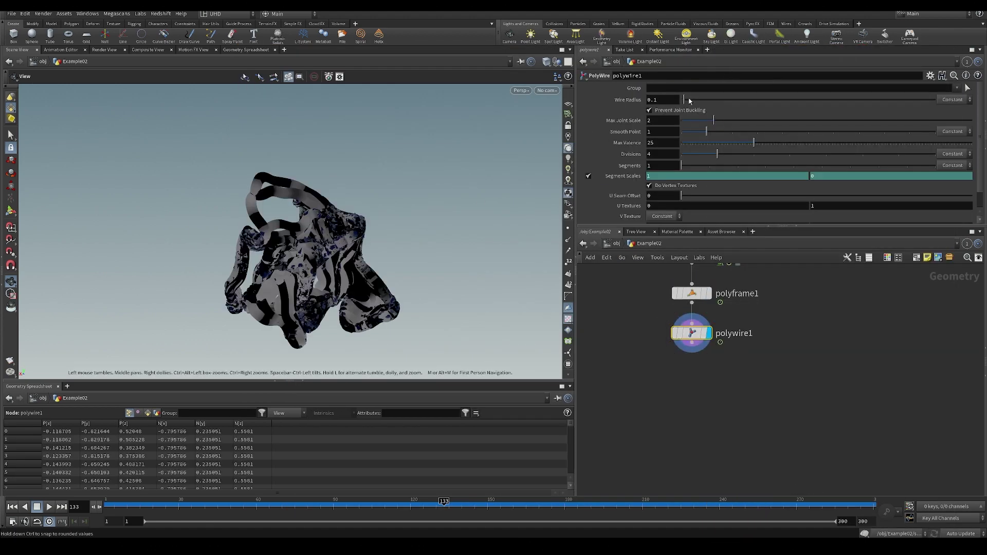
left_click_drag(690, 100, 685, 101)
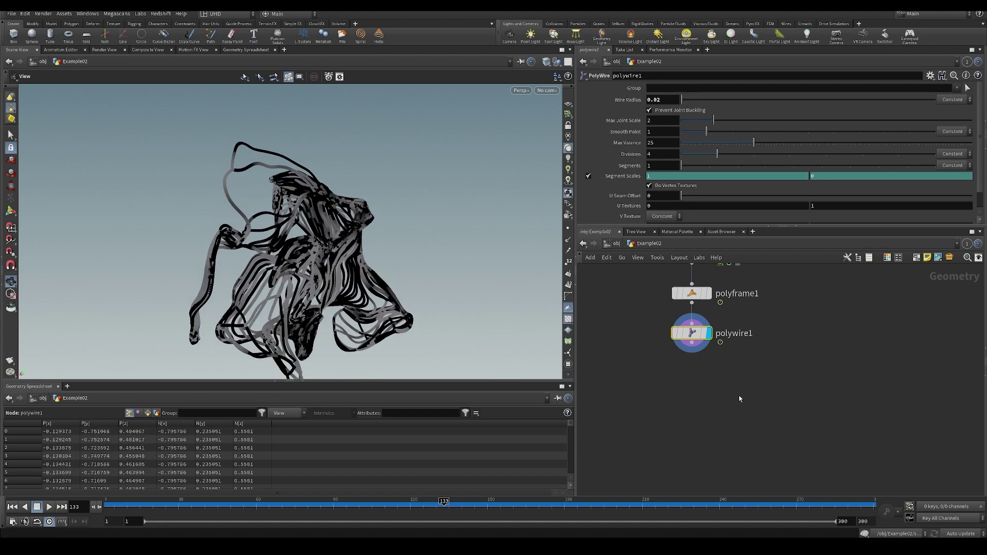
Step: Add a Normal node after the PolyWire, display it, and inspect the shaded wires
key("Tab")
type("norm")
key("Return")
key("Return")
left_click_drag(288, 258, 353, 228)
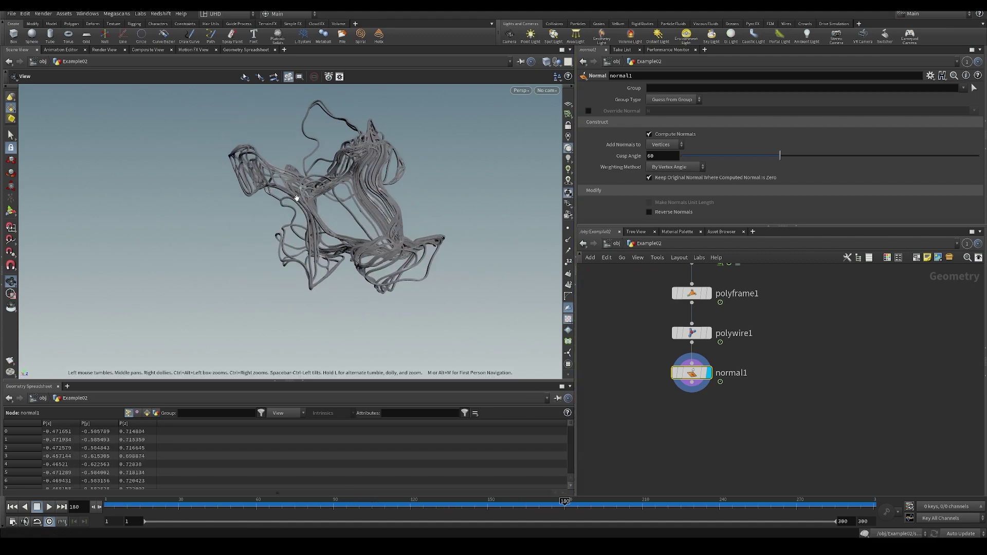
right_click_drag(322, 192, 408, 207)
left_click_drag(408, 207, 181, 242)
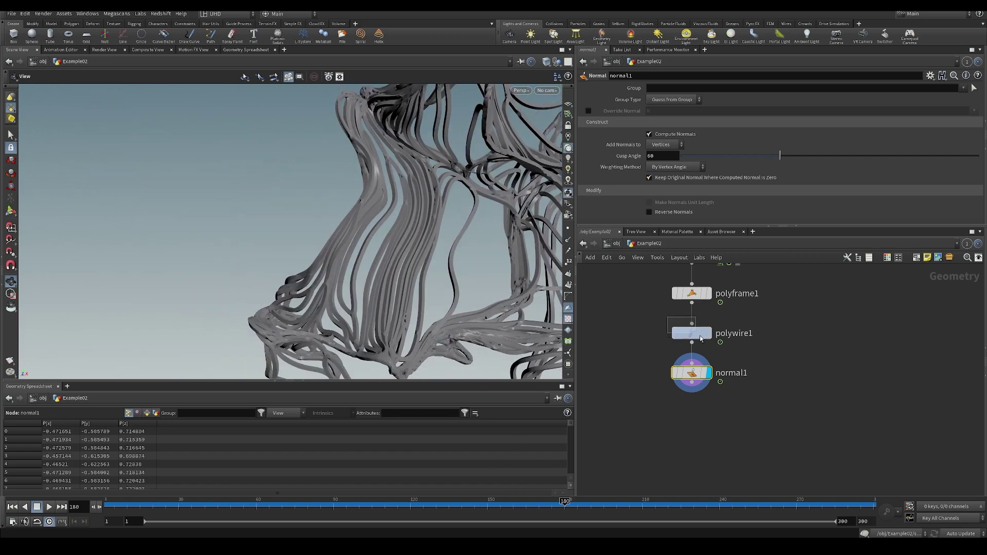
Step: Play part of the animation, set the PolyWire divisions to 9, and save the scene
left_click(704, 337)
left_click_drag(309, 222, 403, 231)
key("Up")
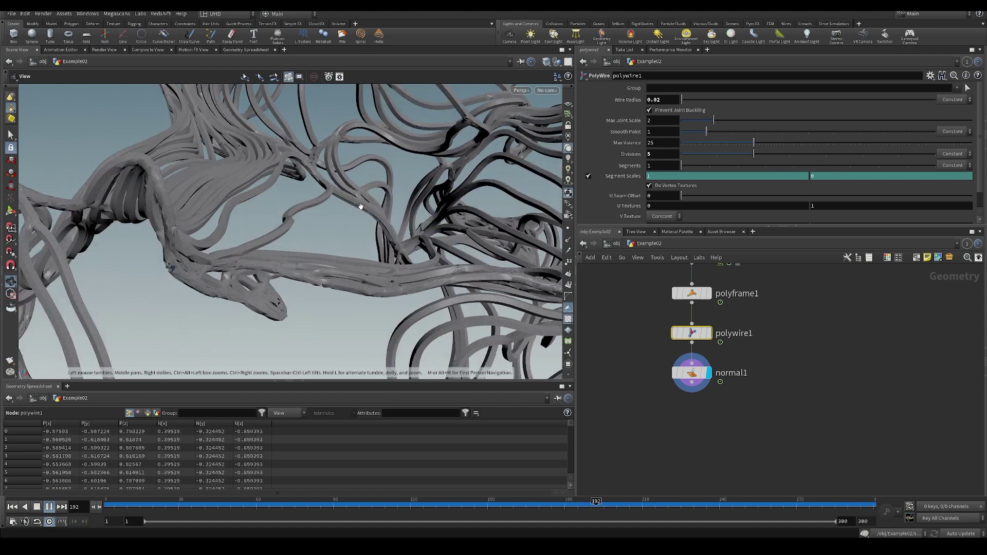
key("Up")
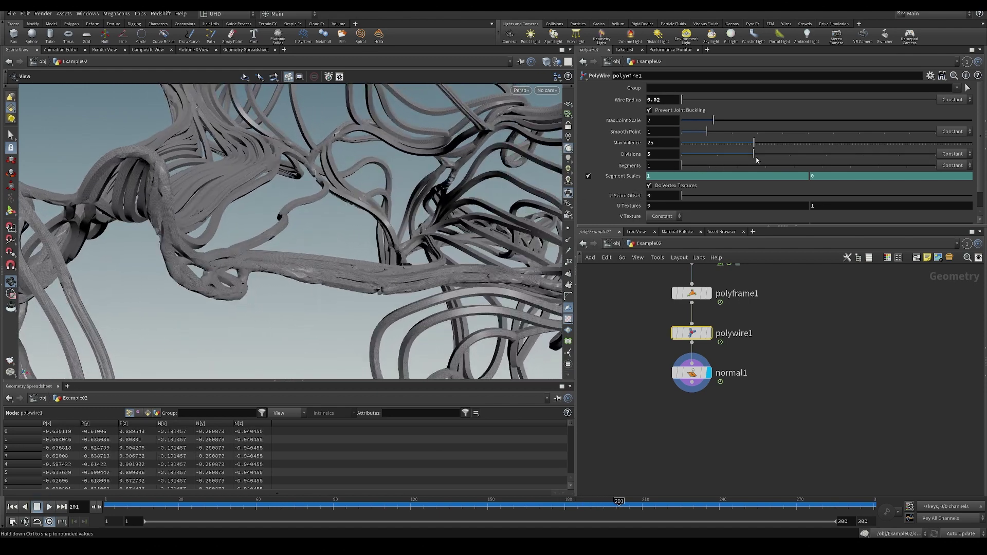
left_click_drag(759, 161, 899, 155)
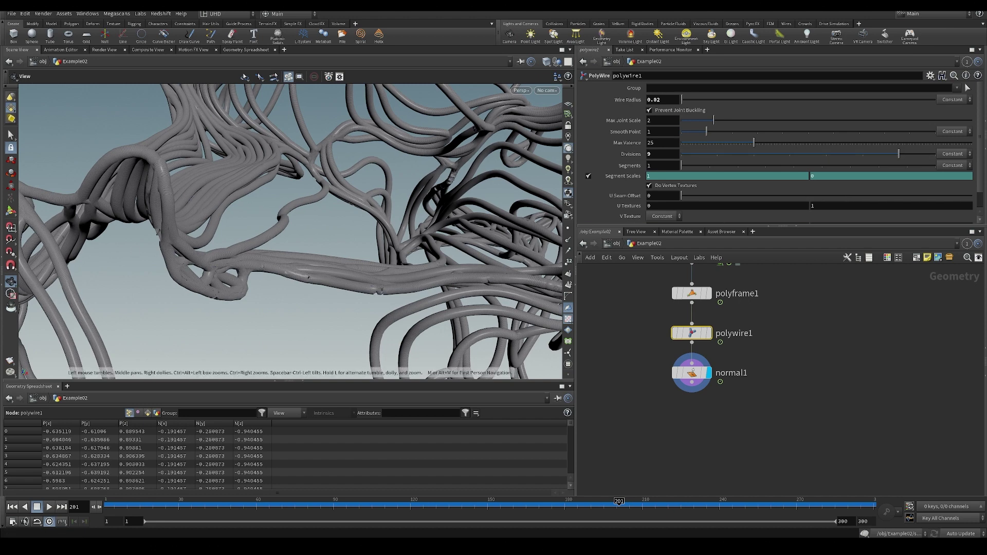
key("ctrl+s")
Step: Delete the PolyWire, Normal and PolyFrame nodes so that the solver is the last node, and save the scene
left_click_drag(676, 326, 719, 298)
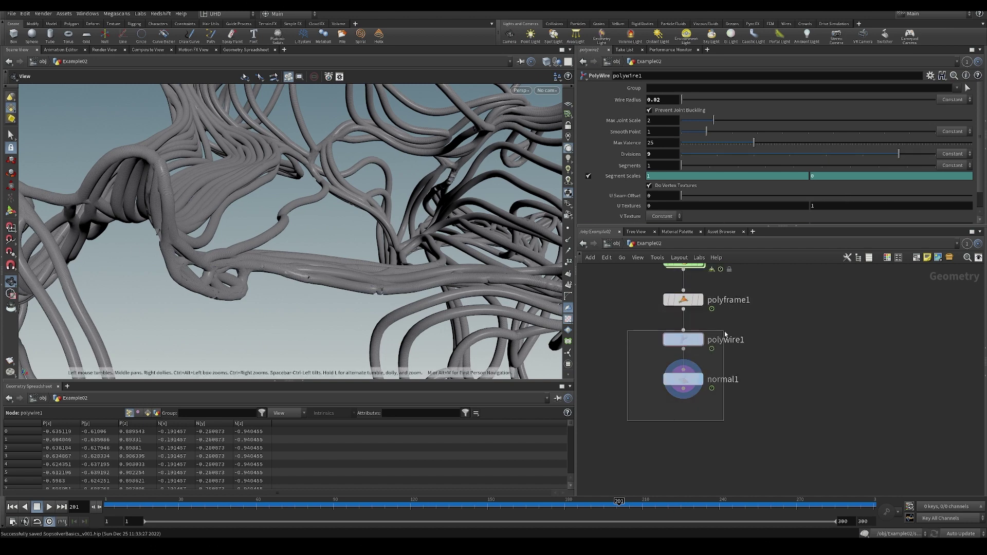
left_click_drag(726, 334, 726, 360)
key("Delete")
left_click_drag(712, 282, 710, 279)
key("Delete")
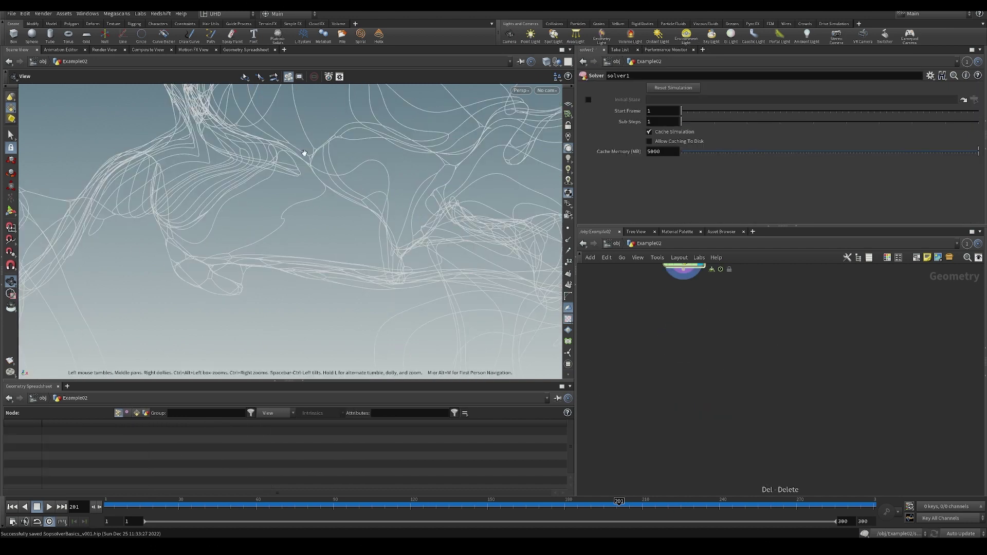
left_click_drag(295, 159, 324, 211)
key("ctrl+s")
scroll(329, 206, "down", 8)
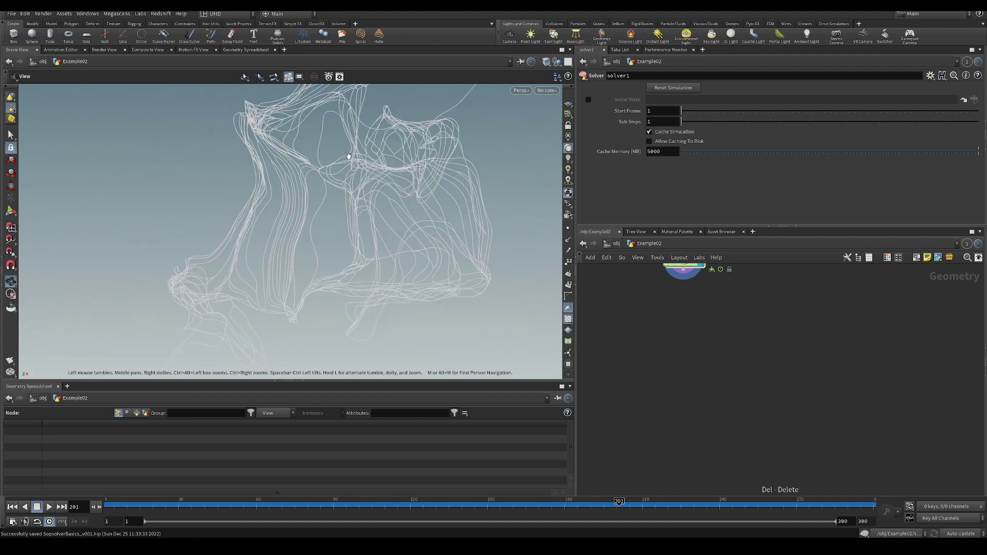
Step: Create a Geometry object named Example03 at the object level below Example02 and save the scene
left_click(617, 244)
key("Tab")
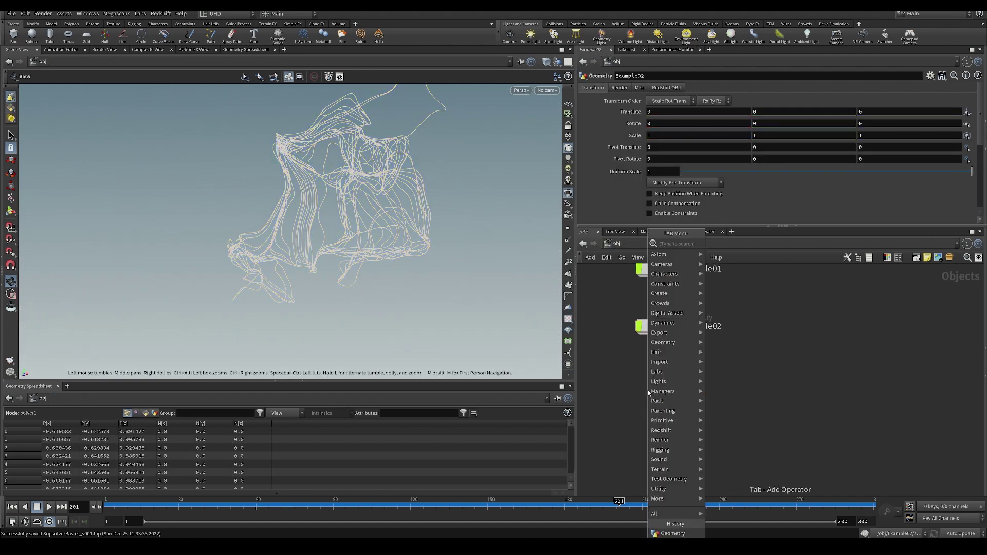
left_click(729, 244)
left_click(680, 369)
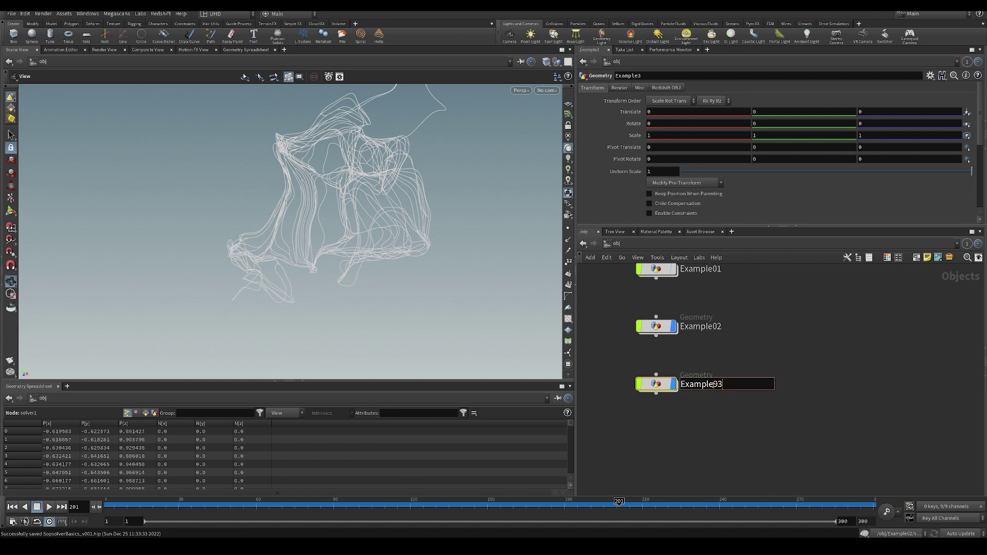
key("Return")
key("ctrl+s")
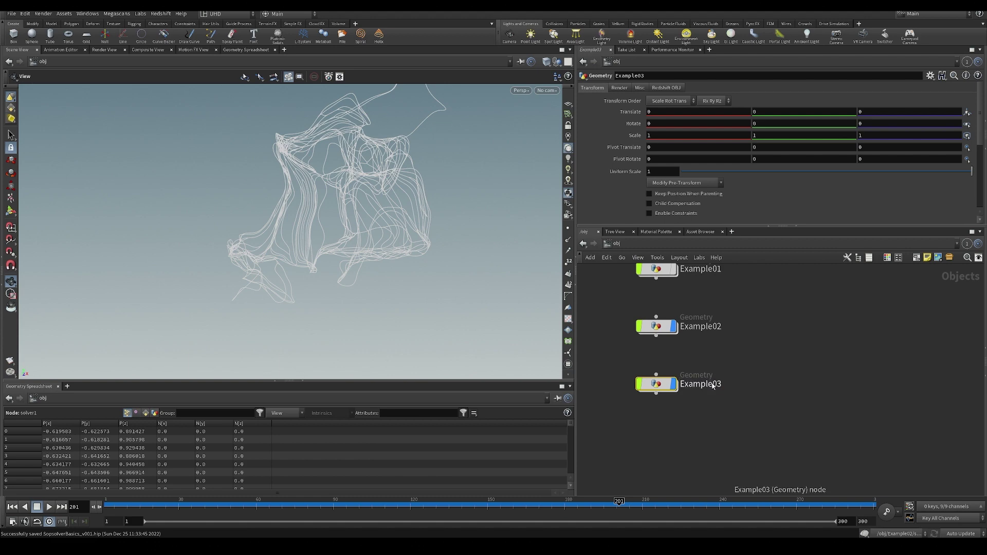
key("ctrl+s")
Step: Add a Sphere node inside Example03 and hide the other objects in the viewport
double_click(651, 389)
key("Tab")
mouse_move(716, 355)
type("sphere")
key("Return")
left_click(715, 354)
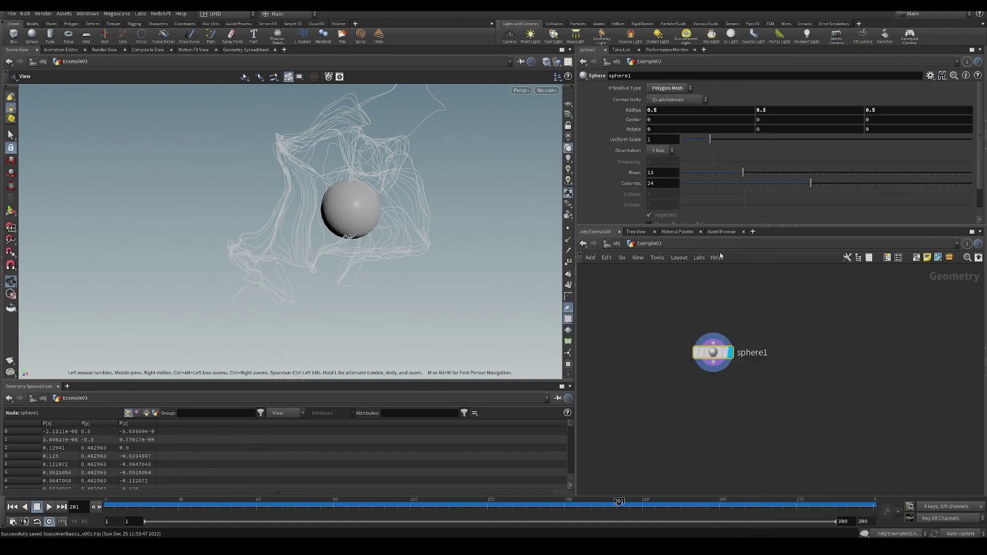
left_click(564, 92)
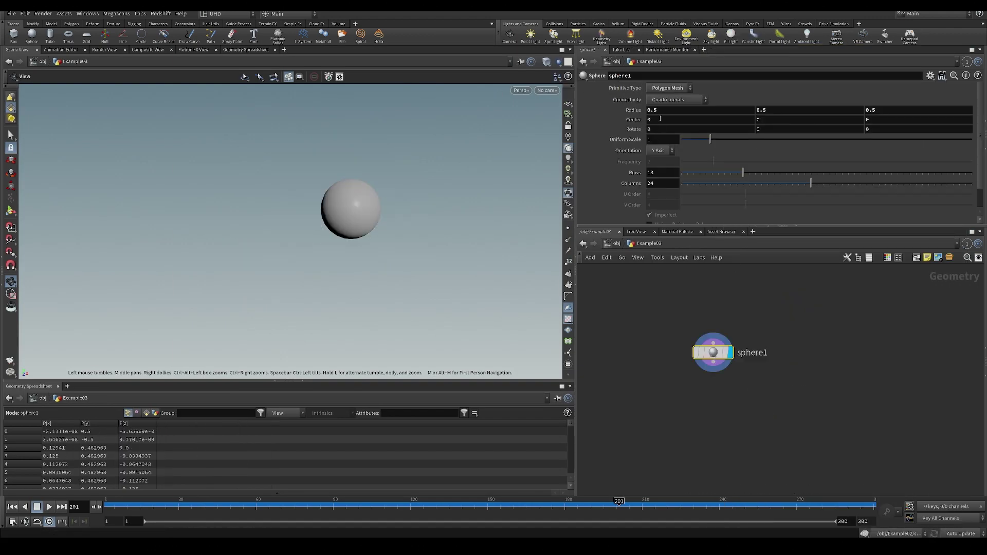
Step: Set the sphere's primitive type to Polygon with a frequency of 15, and display the viewport as Smooth Wire Shaded
left_click(668, 88)
left_click(668, 106)
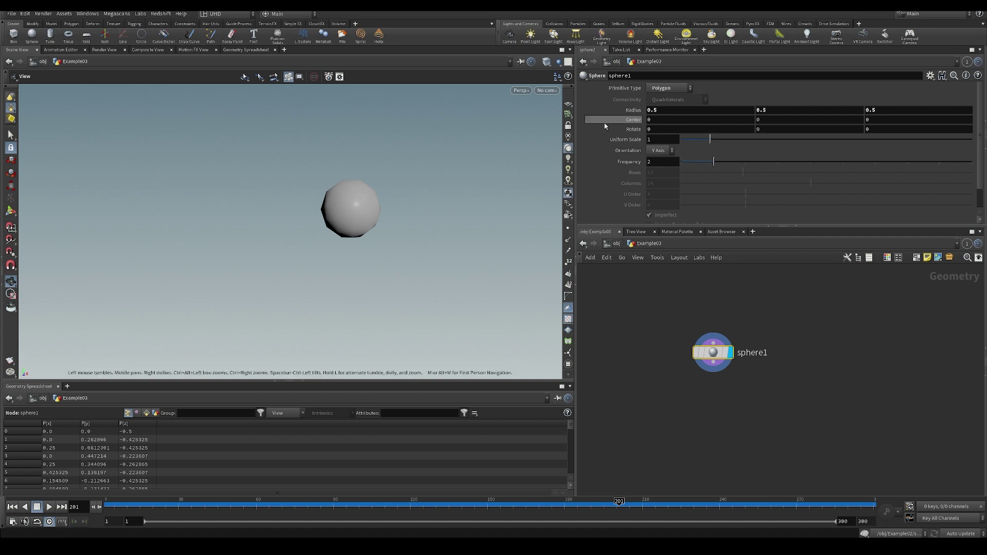
left_click_drag(725, 166, 971, 163)
left_click(547, 61)
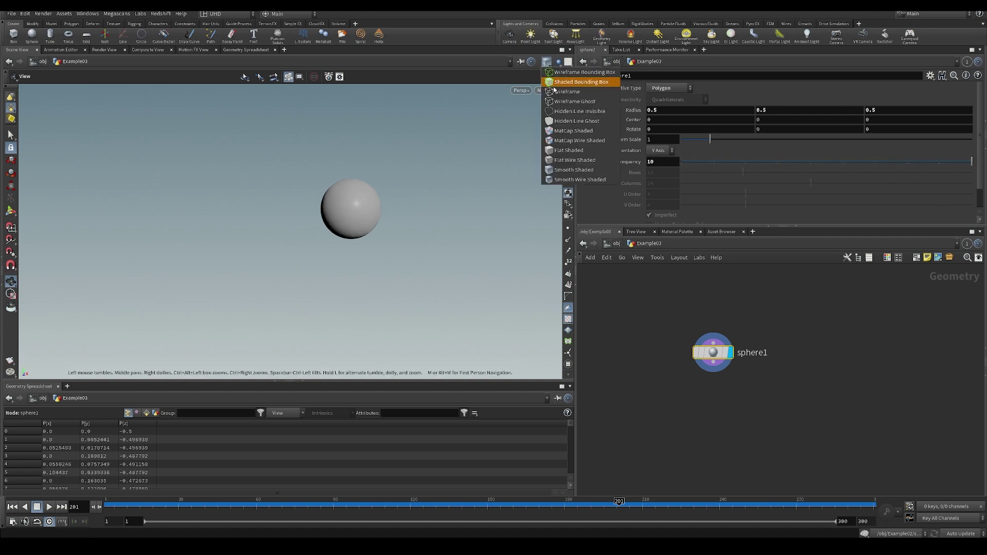
left_click(573, 179)
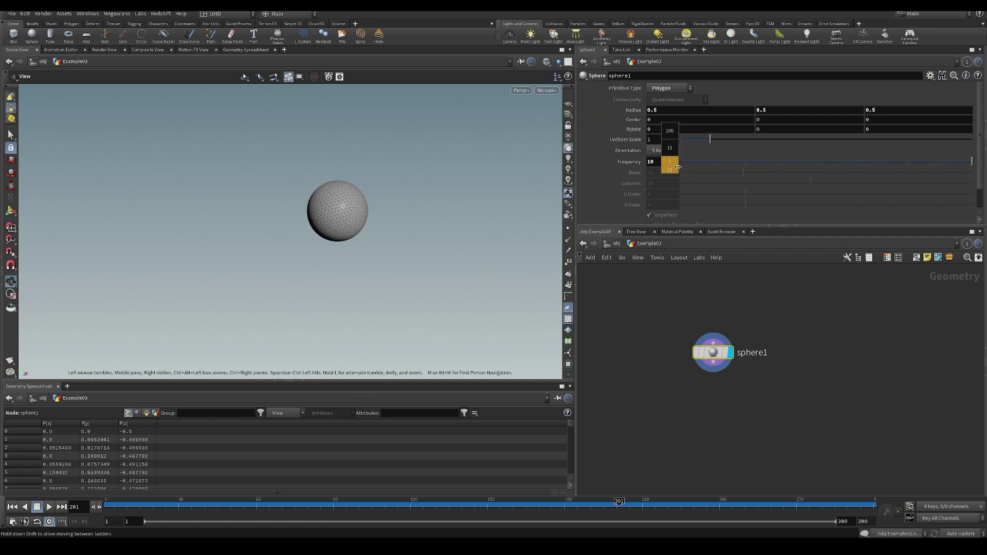
middle_click_drag(684, 167, 735, 321)
Step: Add a Solver node connected below the sphere in Example03 and open its internal network
key("Tab")
type("sol")
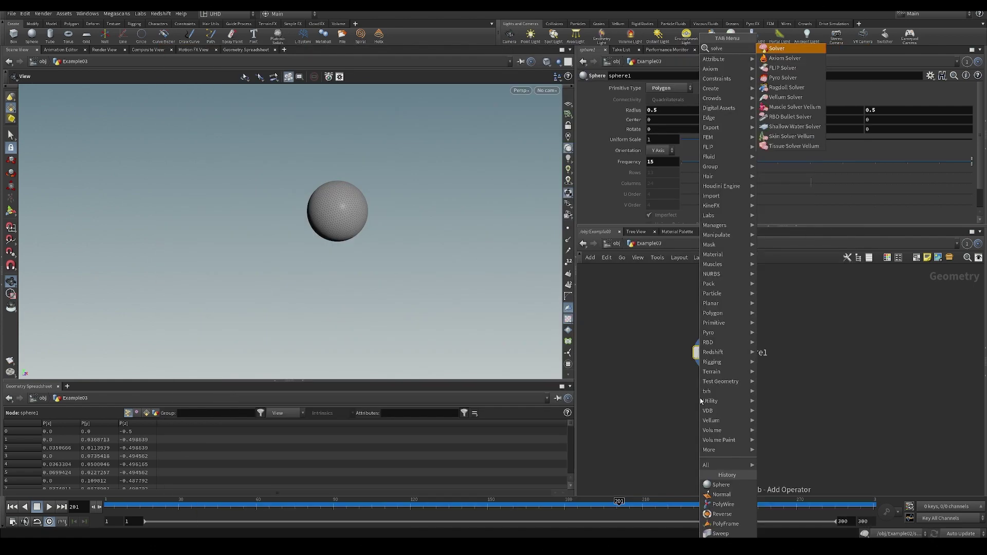
key("shift+Return")
double_click(712, 402)
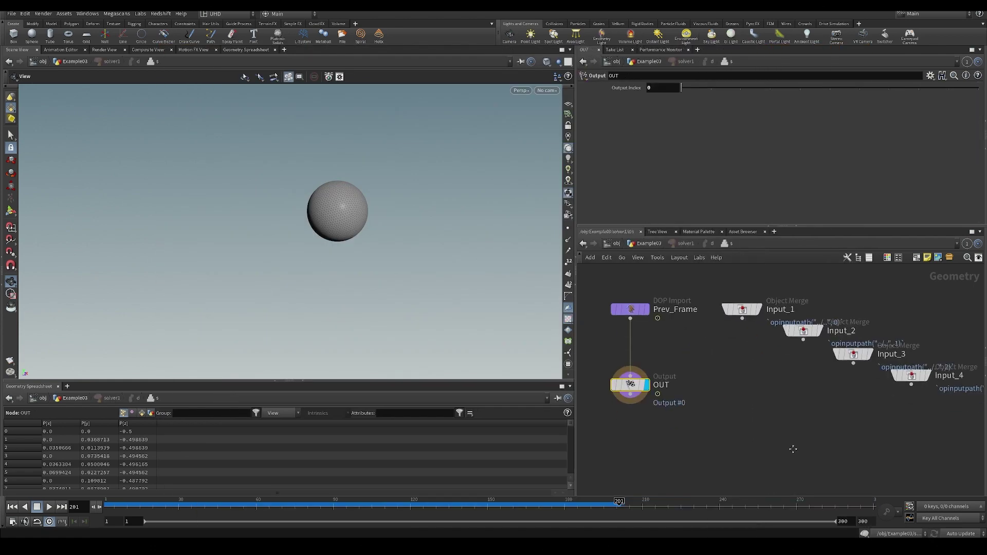
key("Tab")
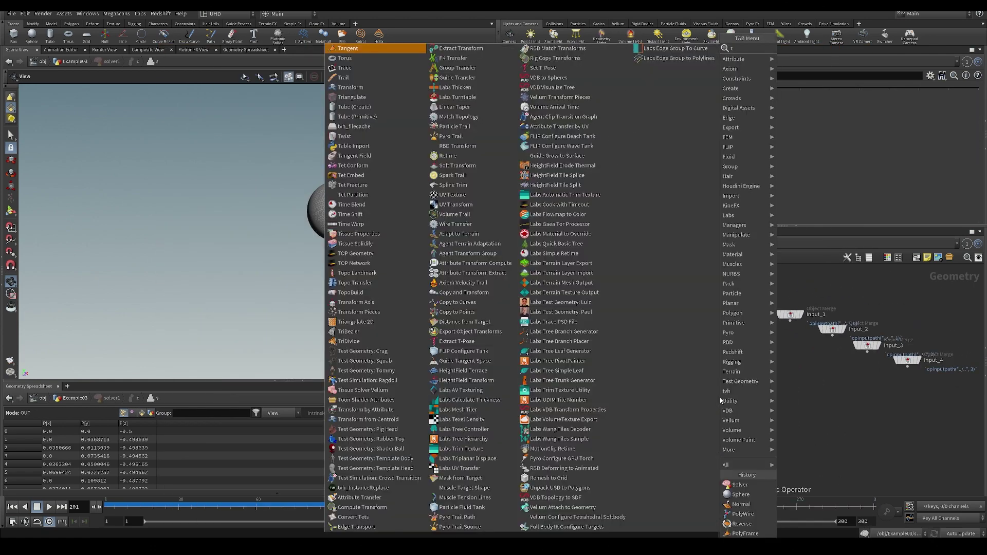
key("Escape")
Step: Copy the attribvop1, resample1 and fuse1 nodes from inside Example02's solver and return to the object level
key("u")
key("u")
key("u")
key("u")
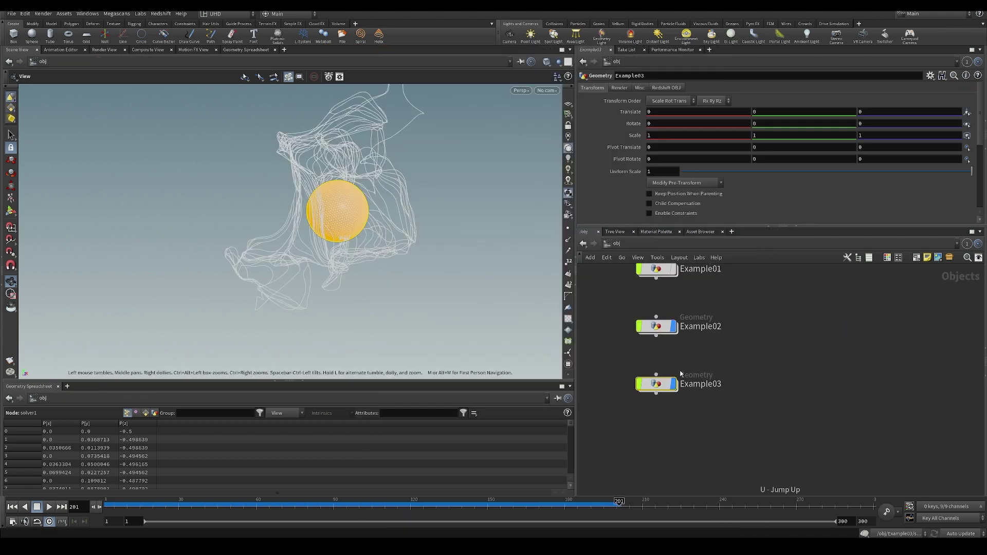
double_click(660, 333)
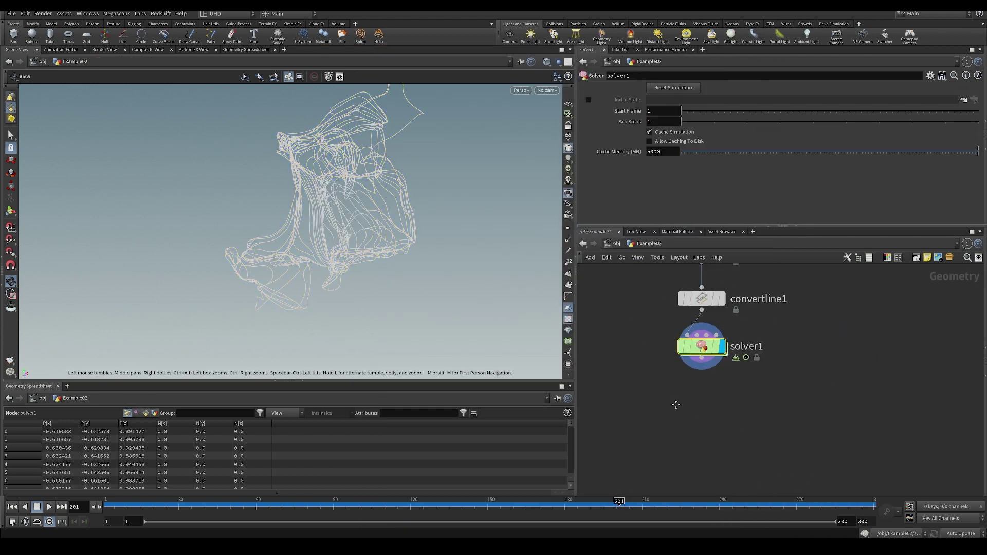
double_click(703, 365)
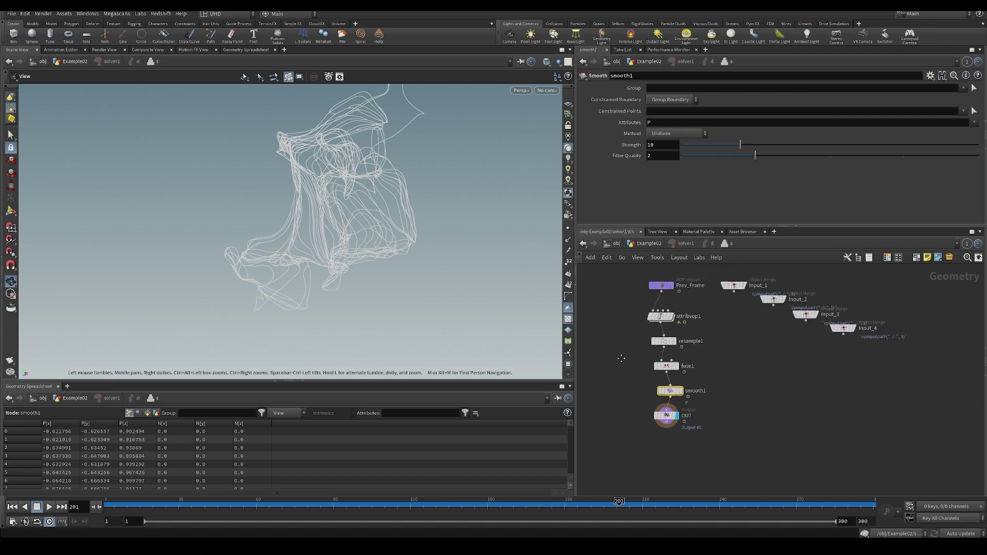
left_click_drag(728, 394, 728, 394)
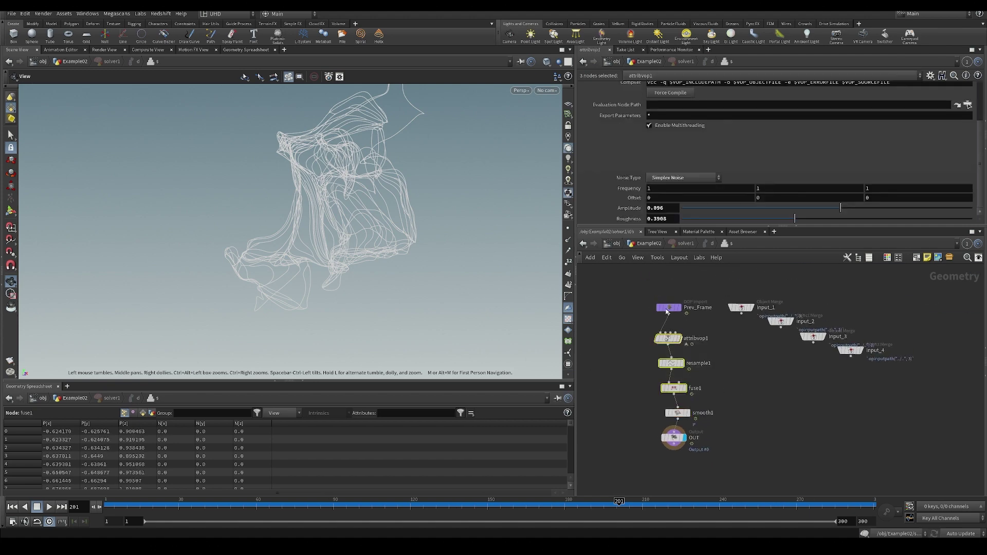
left_click(643, 243)
key("u")
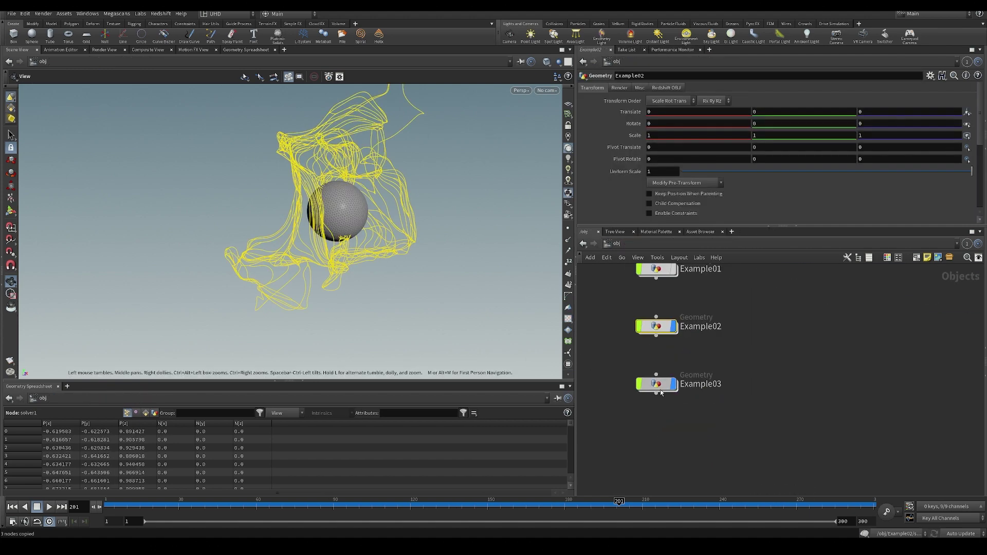
Step: Paste the copied nodes inside Example03's solver, with attribvop1 placed on the wire below Prev_Frame
double_click(661, 392)
double_click(710, 392)
key("ctrl+v")
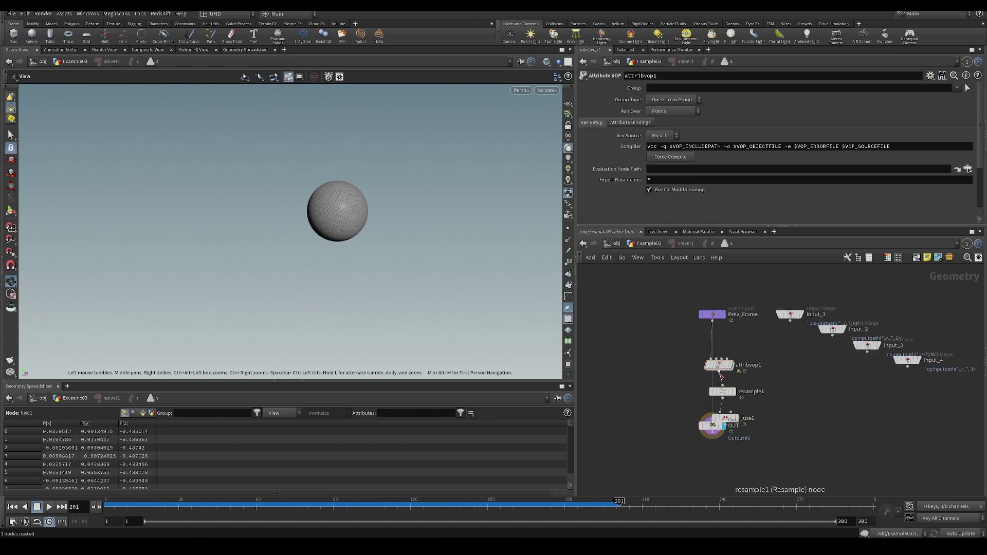
left_click_drag(720, 367, 716, 361)
Step: Replace the pasted Resample and Fuse nodes with a displayed Remesh node after attribvop1, using a target size of 0.0398
left_click_drag(731, 413, 730, 411)
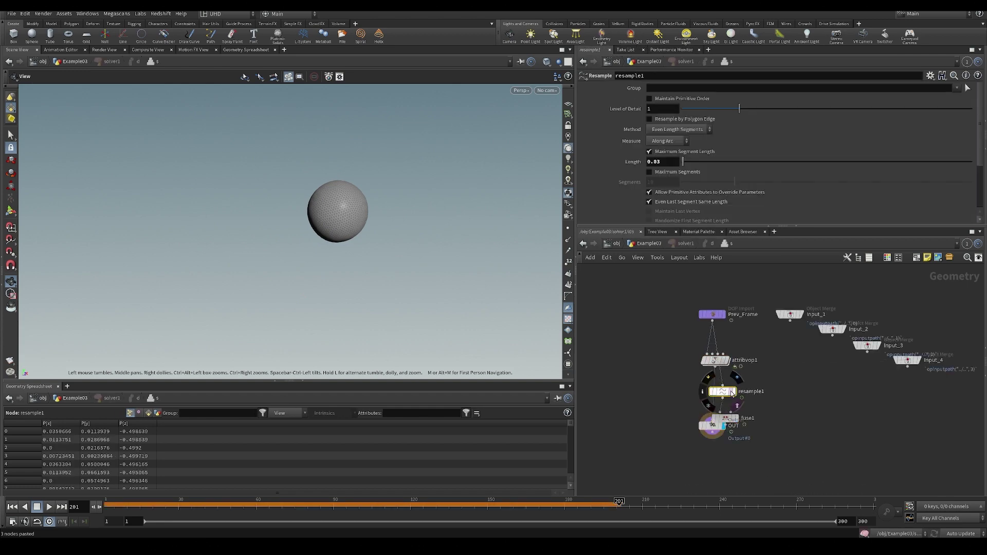
key("Delete")
key("Tab")
type("rem")
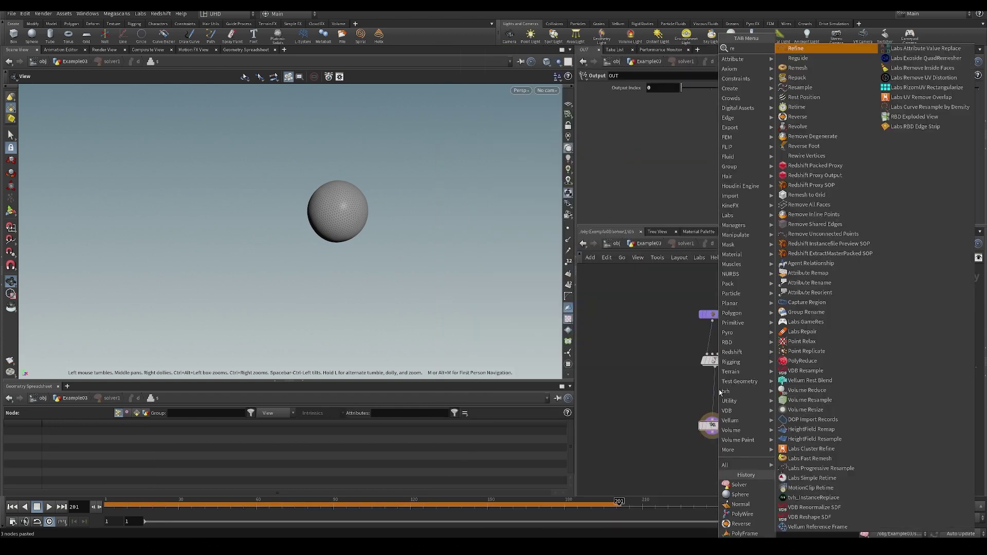
key("Return")
left_click(719, 393)
scroll(719, 393, "up", 3)
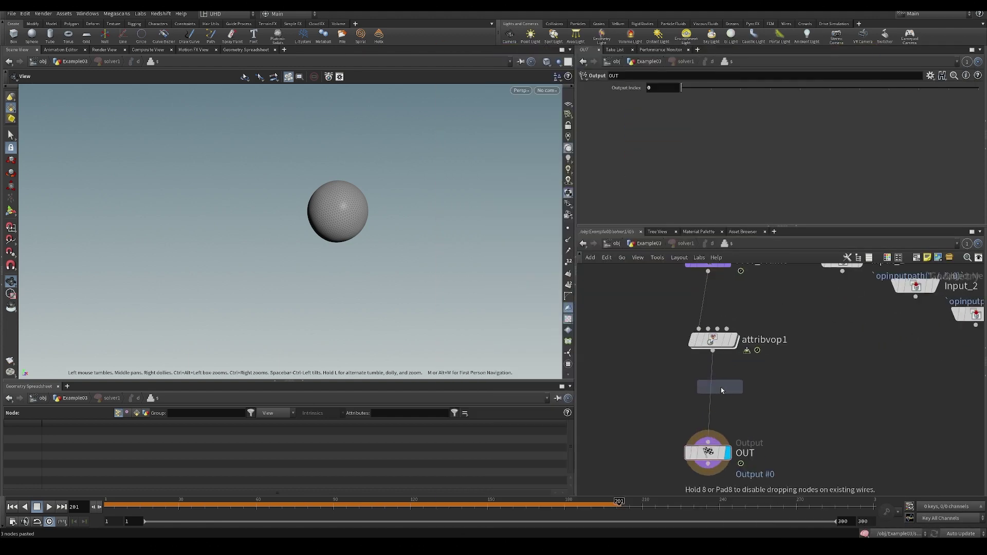
left_click(742, 377)
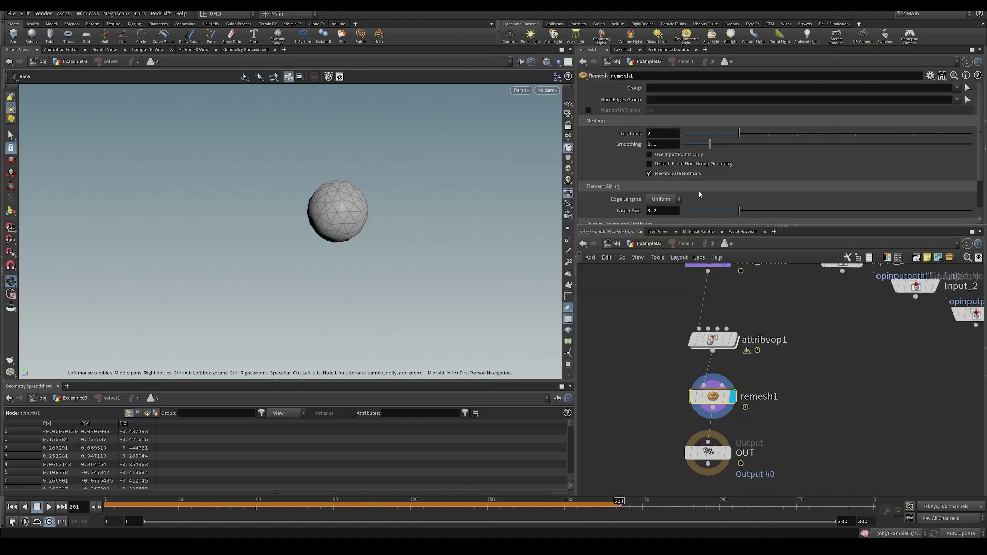
left_click_drag(726, 210, 693, 217)
middle_click_drag(776, 412, 816, 337)
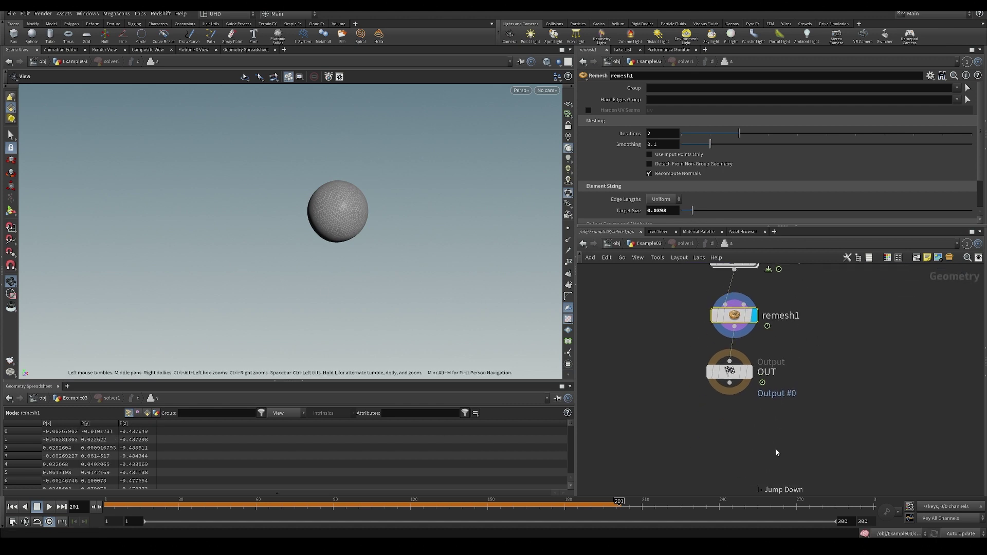
Step: Play Example03's solver simulation from frame 1 and examine the deforming mesh from several angles
key("u")
left_click(107, 507)
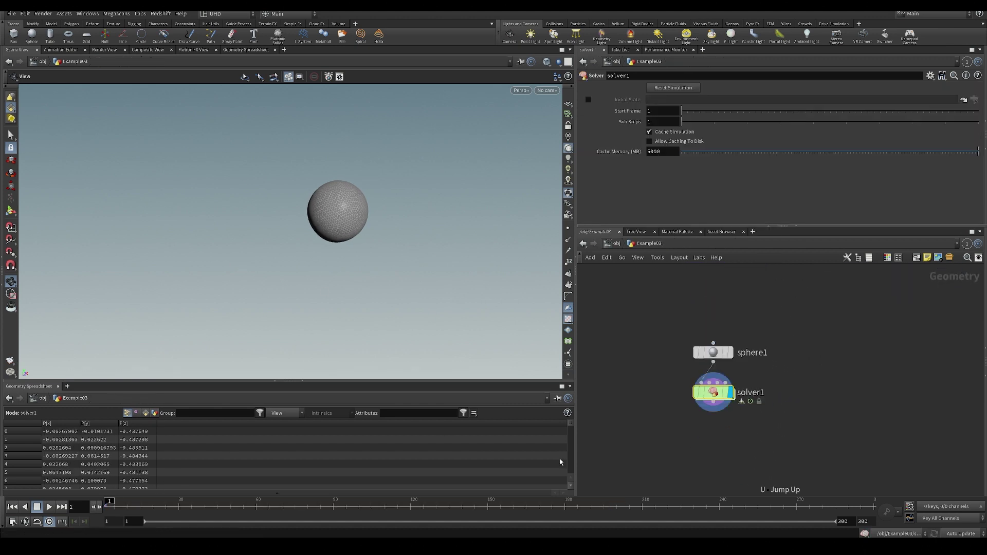
key("Up")
left_click_drag(364, 220, 288, 222)
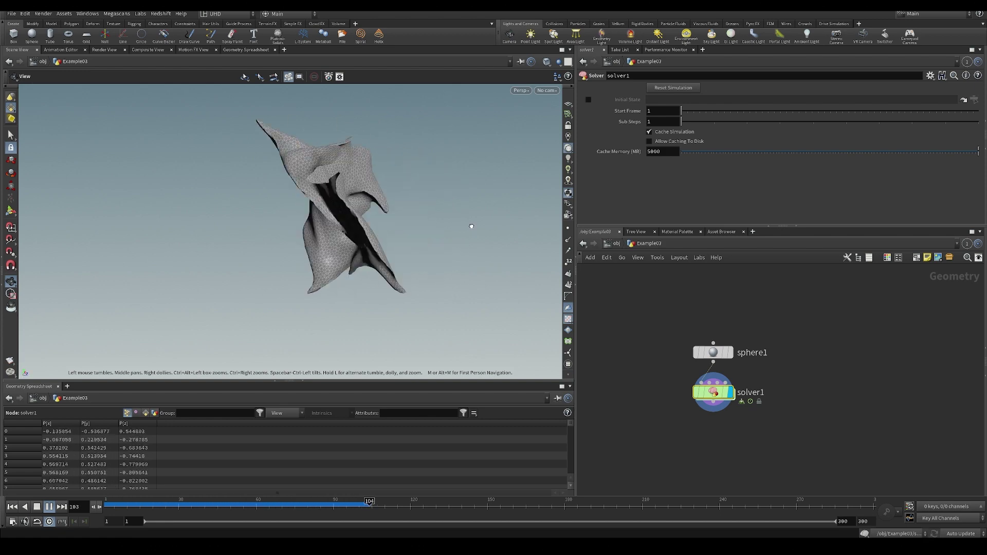
left_click_drag(340, 218, 416, 276)
key("Up")
Step: Insert a Fuse node between remesh1 and OUT inside the solver and save the scene
double_click(718, 396)
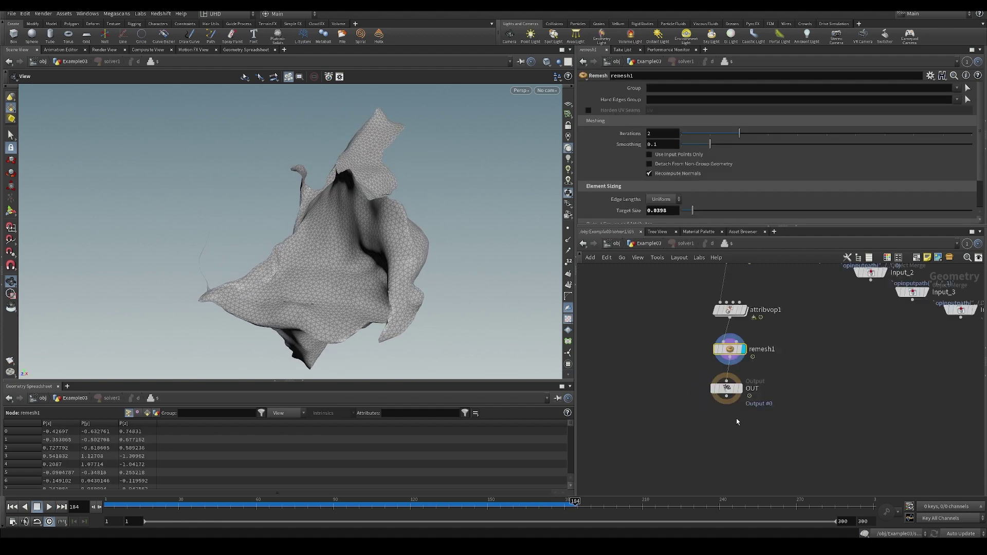
key("Tab")
type("fuse")
key("Return")
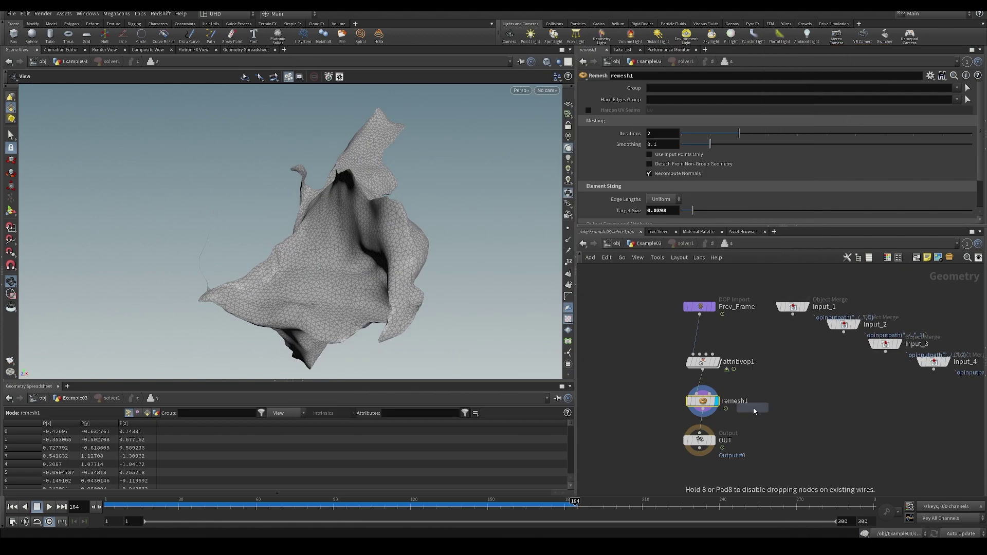
scroll(754, 406, "up", 1)
left_click(678, 432)
middle_click_drag(763, 442, 774, 379)
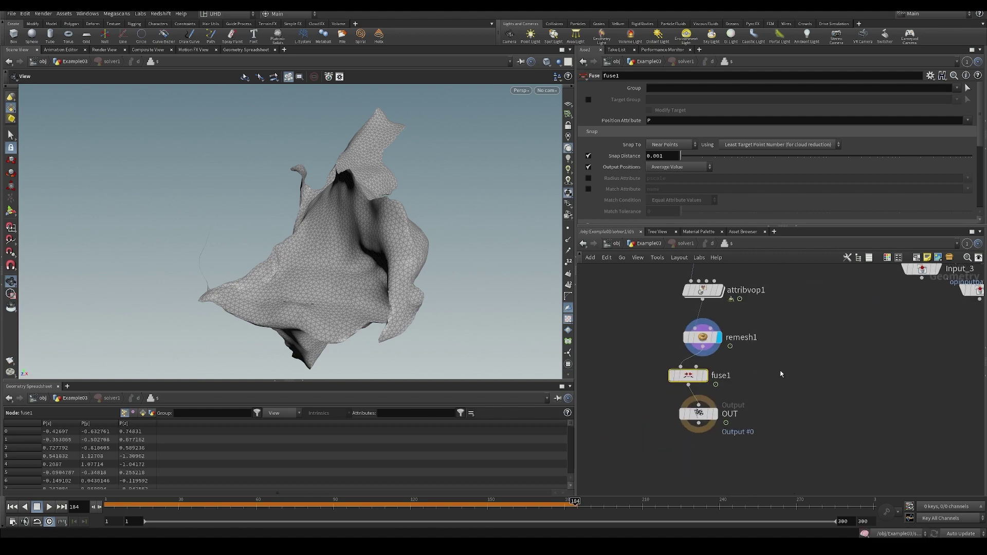
key("ctrl+s")
Step: Insert a Smooth node between fuse1 and OUT and make it the displayed node
key("Tab")
type("s")
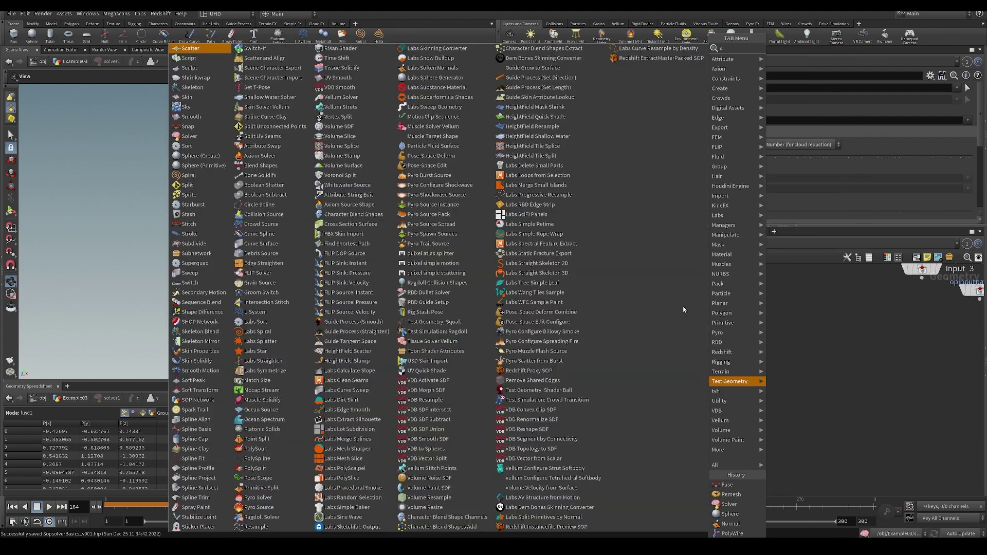
key("BackSpace")
type("smooth")
key("Return")
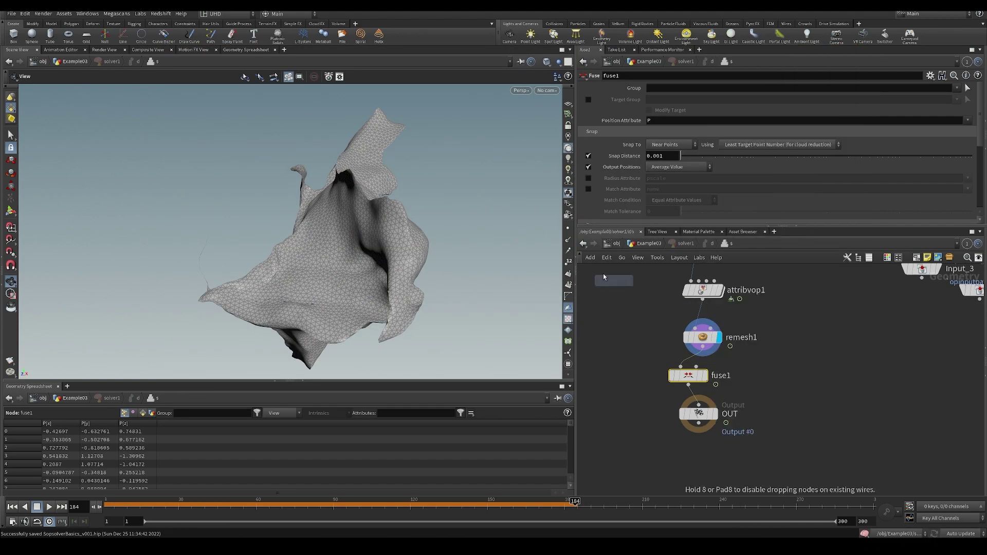
left_click(610, 351)
left_click_drag(610, 351, 688, 410)
left_click(709, 395)
middle_click_drag(872, 438, 859, 425)
Step: Play the simulation from the first frame to check the smoothed mesh, and save the scene
left_click(12, 507)
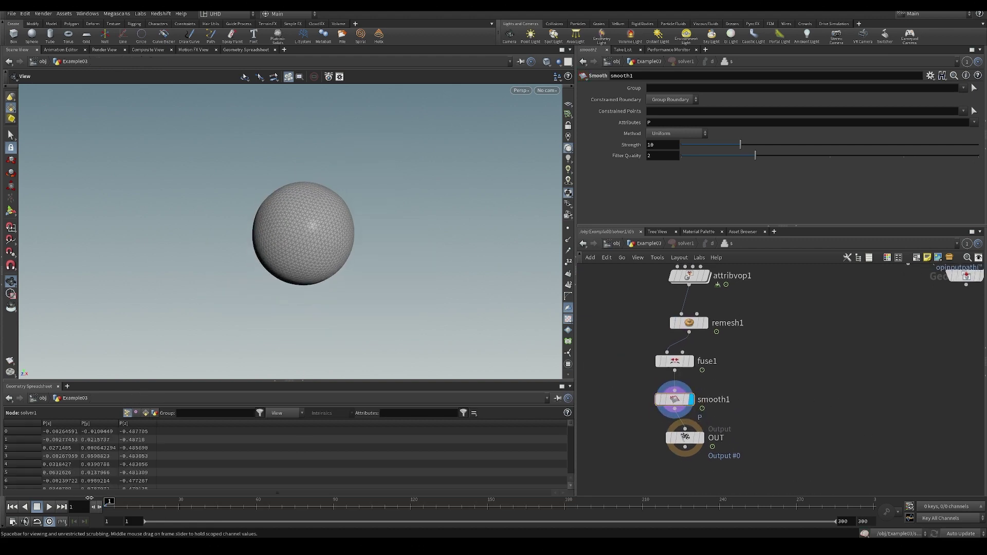
left_click(49, 507)
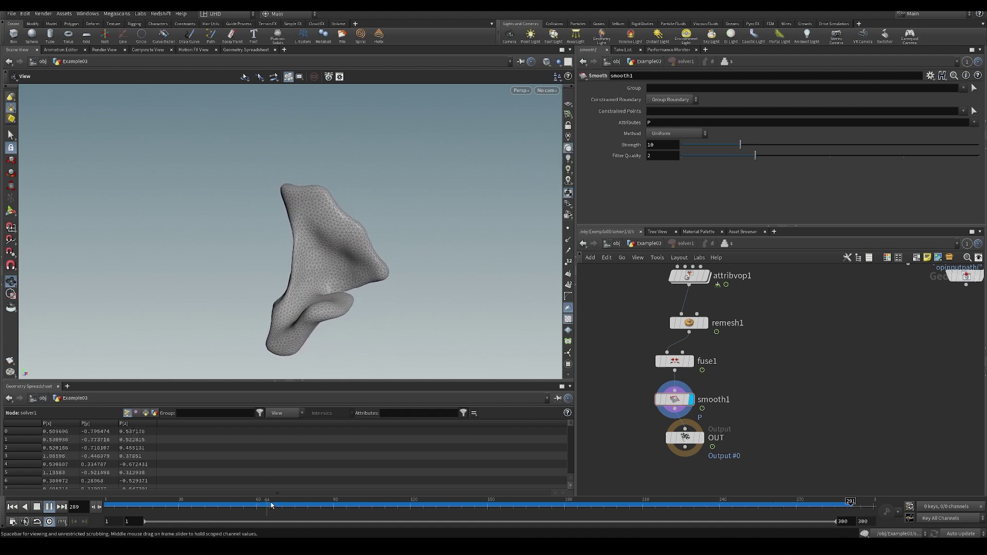
key("ctrl+s")
left_click_drag(325, 255, 401, 259)
key("ctrl+s")
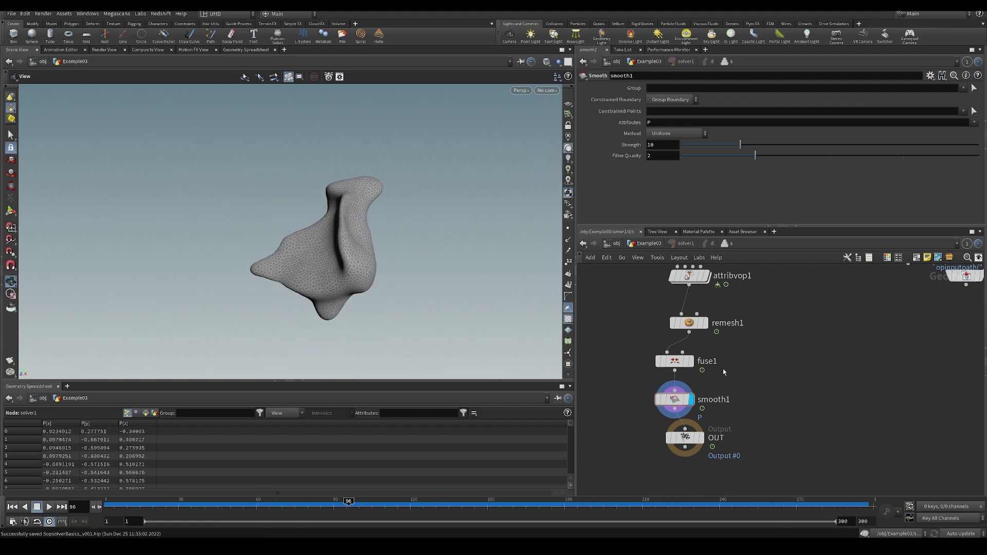
Step: Add a Displace Along Normal node inside attribvop1, between the turbulent noise and the geometry output
middle_click_drag(792, 355, 779, 396)
double_click(682, 321)
middle_click_drag(869, 383, 753, 382)
scroll(752, 382, "down", 1)
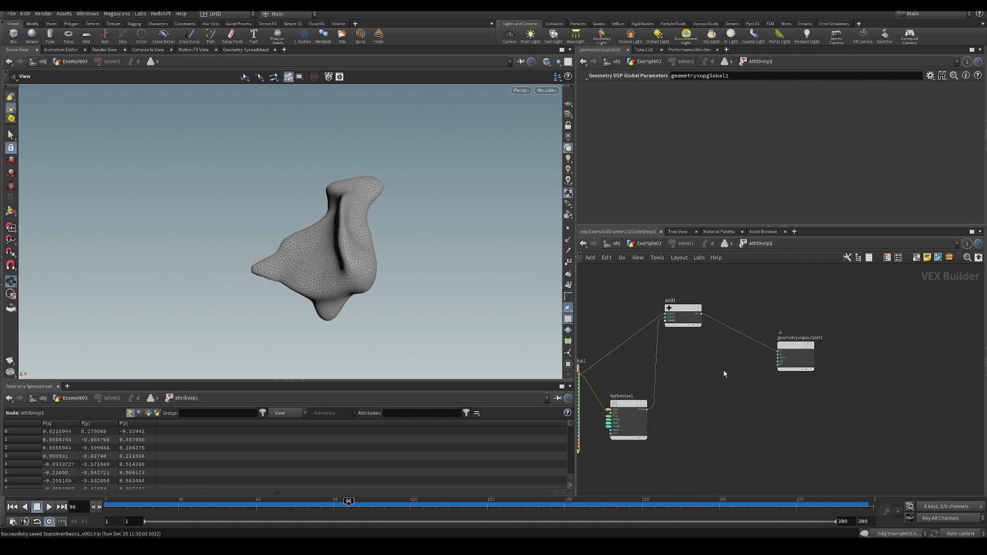
key("Tab")
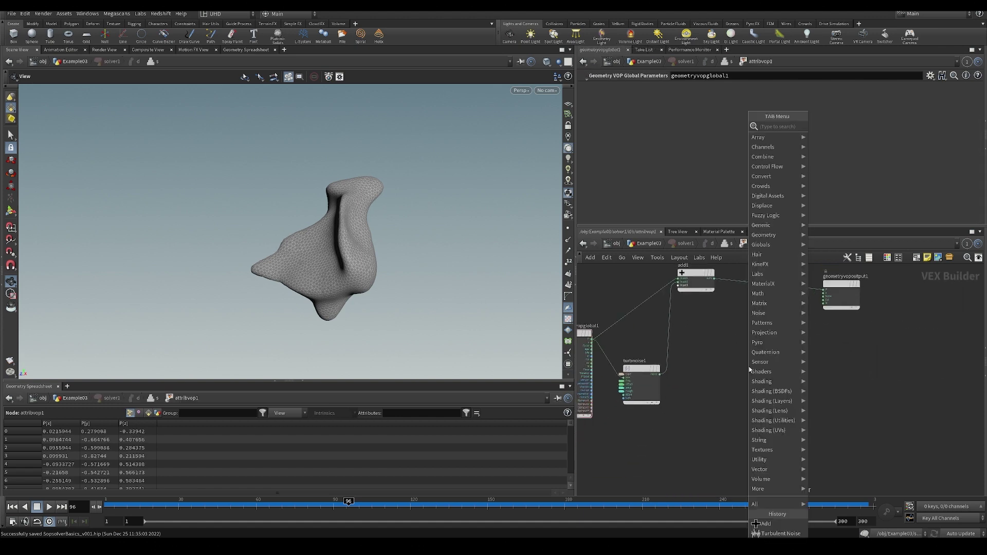
type("displ")
key("Return")
left_click(749, 368)
left_click_drag(754, 367, 808, 356)
Step: Wire the global P into the displacement node's P input and the turbulent noise into its amount input, saving the scene
middle_click_drag(673, 336, 714, 341)
left_click(632, 343)
left_click(824, 366)
key("ctrl+s")
middle_click_drag(809, 327, 780, 323)
scroll(669, 372, "up", 5)
left_click(673, 378)
left_click(883, 369)
Step: Set the turbulent noise signature to 1D Noise and connect the displacement node's dispP to the output's P
middle_click_drag(819, 317, 786, 369)
left_click(614, 423)
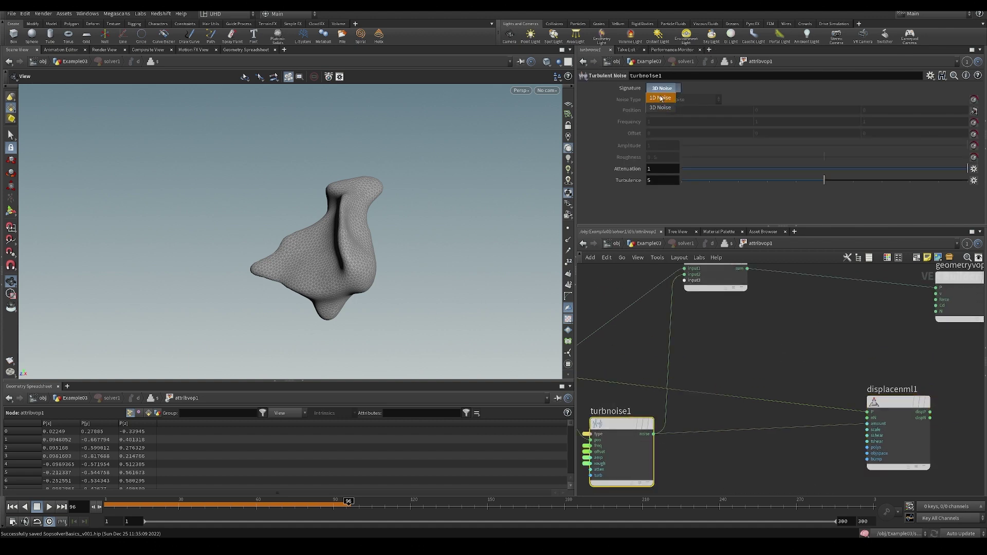
left_click(662, 99)
middle_click_drag(911, 406, 778, 419)
left_click_drag(778, 419, 736, 376)
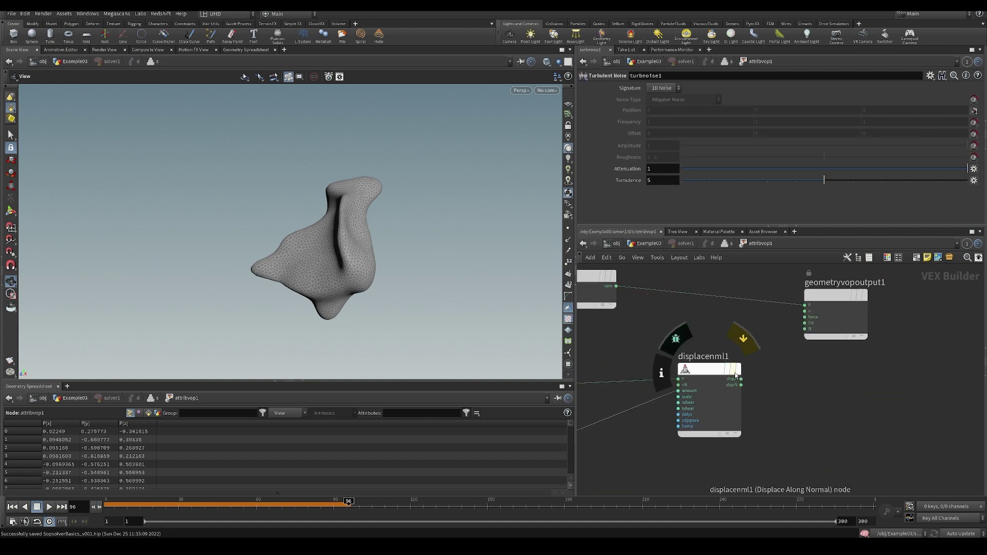
scroll(831, 309, "down", 3)
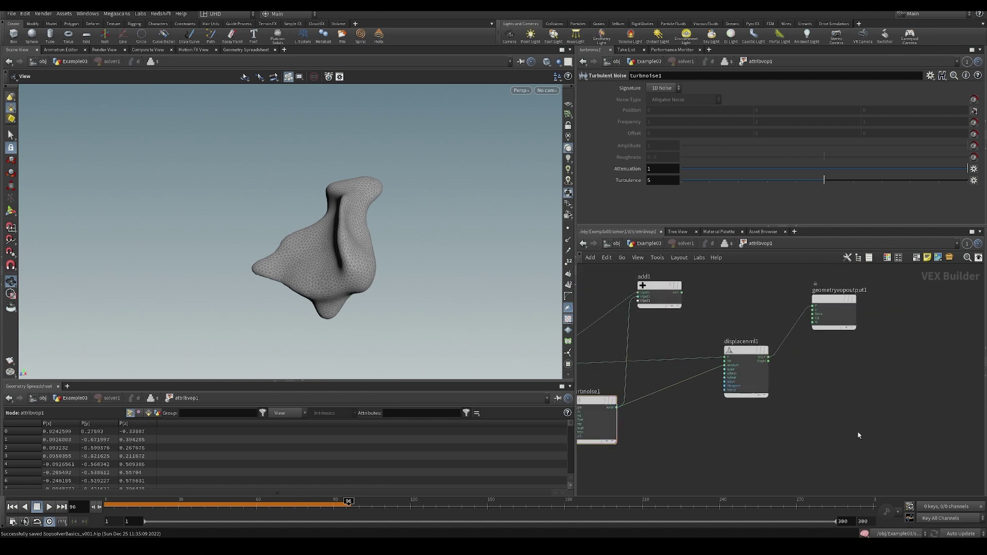
Step: Play the solver simulation from frame 1 to check the normal displacement, and return to the first frame
key("u")
key("i")
key("u")
left_click_drag(175, 507, 107, 507)
key("Up")
key("ctrl+Up")
Step: Connect the global N to the displacement node's nN input inside attribvop1
double_click(680, 320)
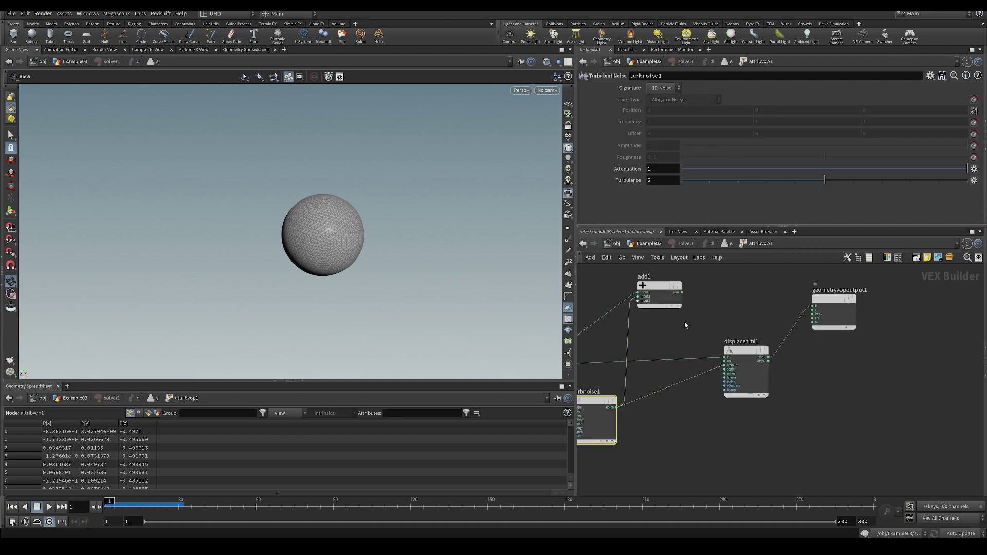
middle_click_drag(622, 358, 705, 341)
scroll(621, 375, "up", 3)
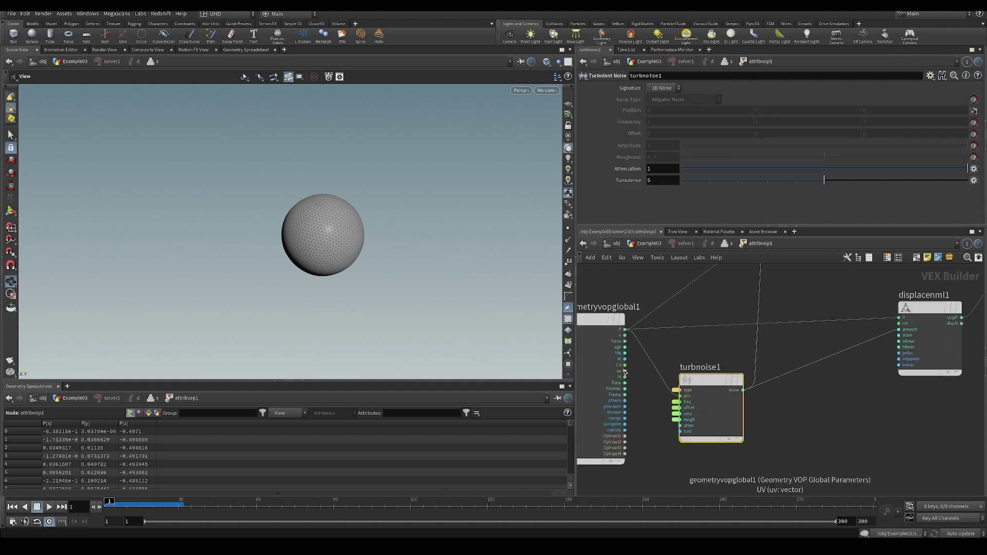
left_click(621, 377)
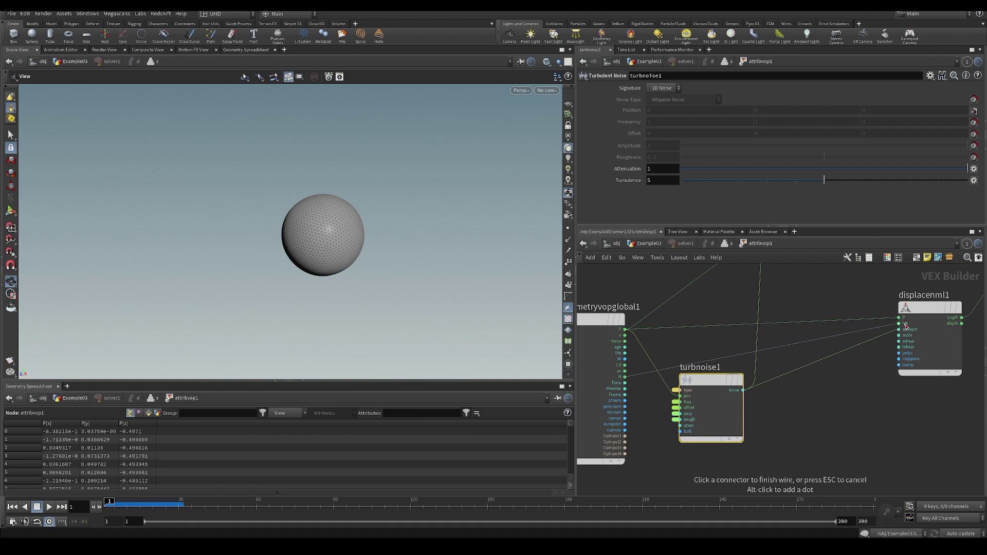
scroll(896, 339, "up", 2)
middle_click_drag(847, 332, 791, 330)
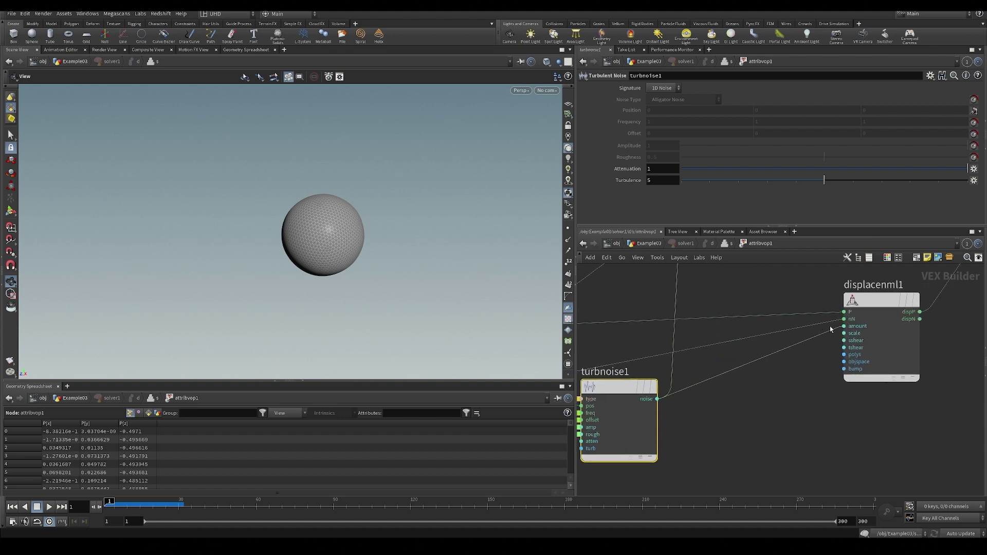
Step: Promote the displacement node's scale input to an attribvop1 parameter and go back up to the Example03 network
middle_click(846, 334)
left_click(854, 338)
middle_click(846, 341)
left_click(794, 390)
key("u")
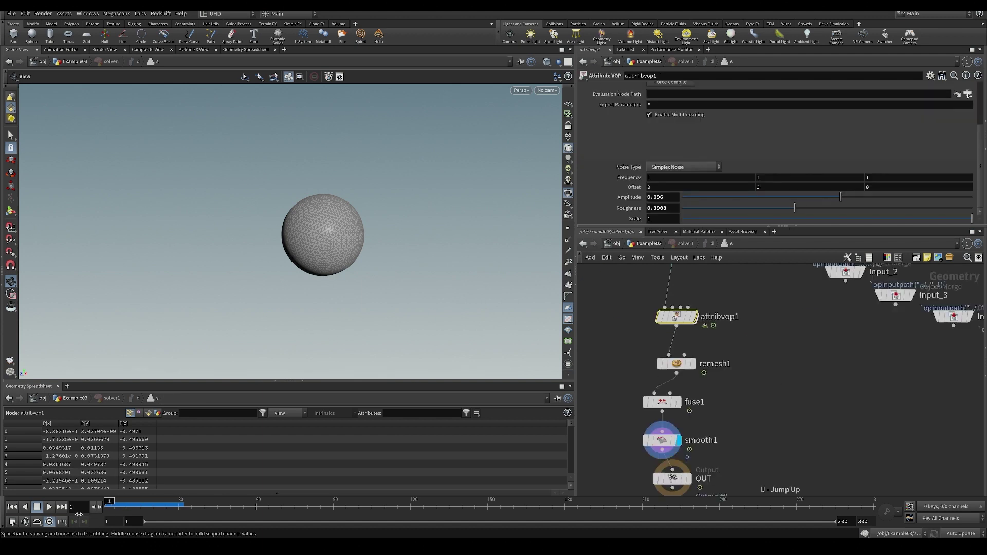
key("u")
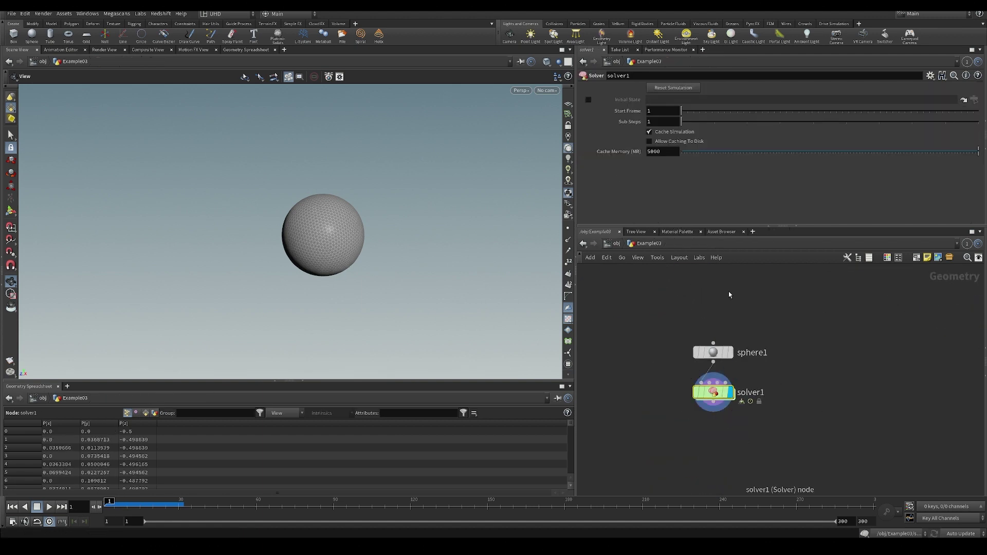
Step: Reset the solver1 simulation and play it to check the growing shape
left_click(674, 88)
key("Up")
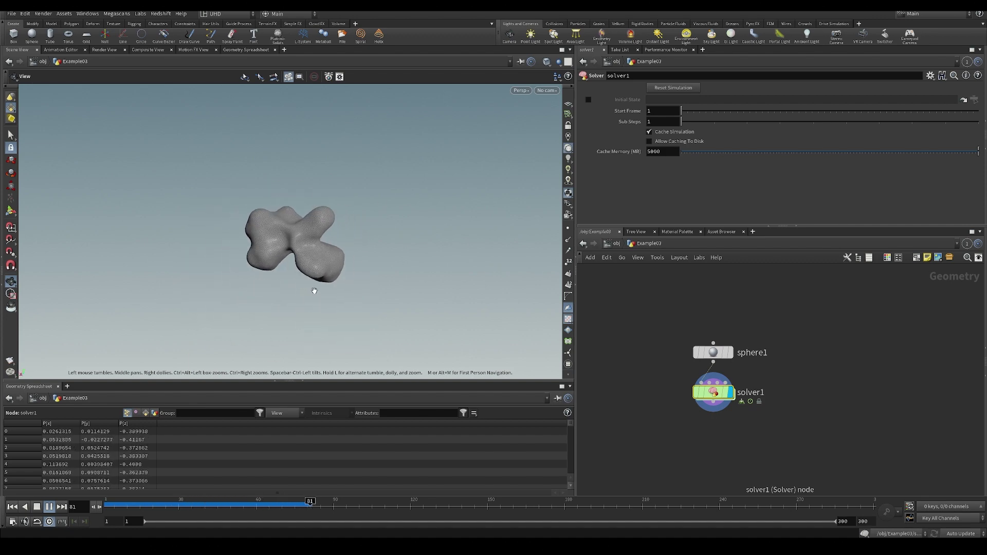
key("Up")
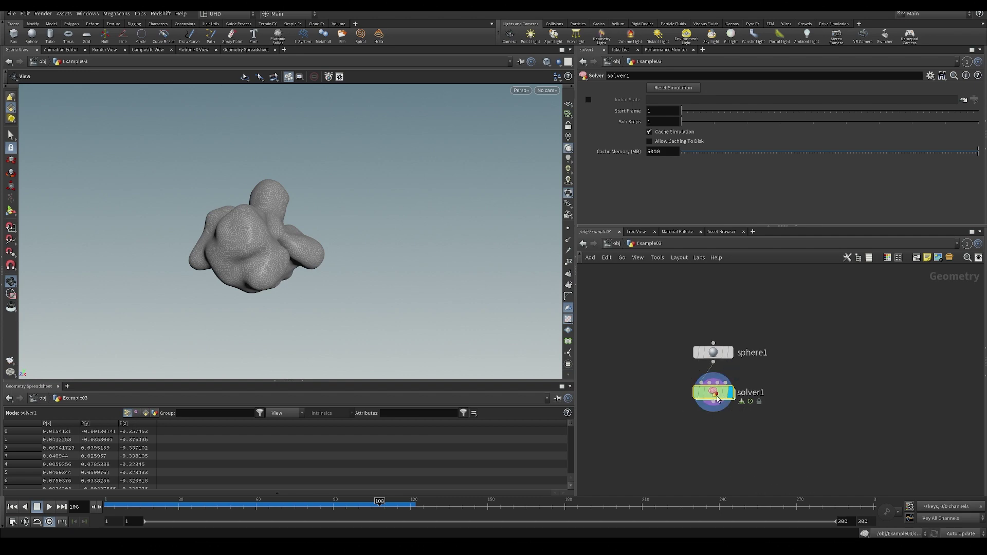
Step: Add a second Add node inside attribvop1 and connect the global P to its first input
double_click(719, 399)
double_click(717, 340)
key("ctrl+s")
key("Tab")
type("add")
key("Return")
left_click(809, 292)
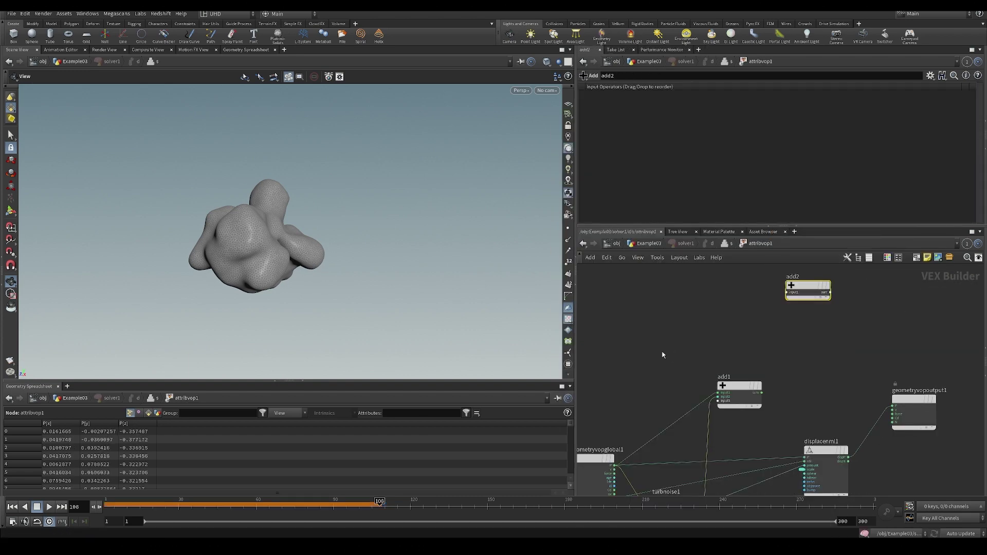
middle_click_drag(663, 353, 701, 333)
left_click(656, 409)
left_click(796, 283)
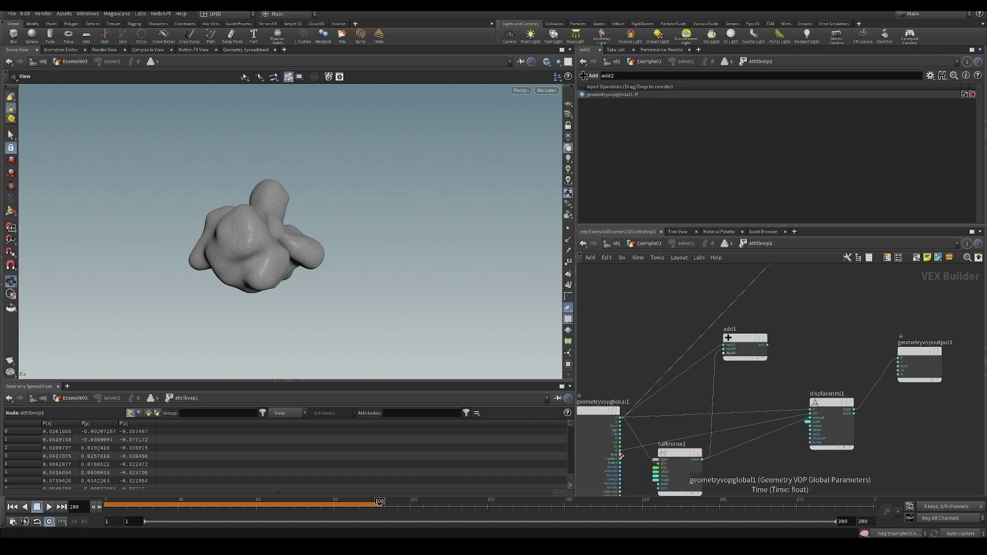
Step: Connect the global Time to the new Add node's second input and its sum to the output's P
left_click_drag(621, 455, 847, 389)
mouse_move(868, 388)
key("ctrl+z")
left_click(867, 387)
left_click(806, 274)
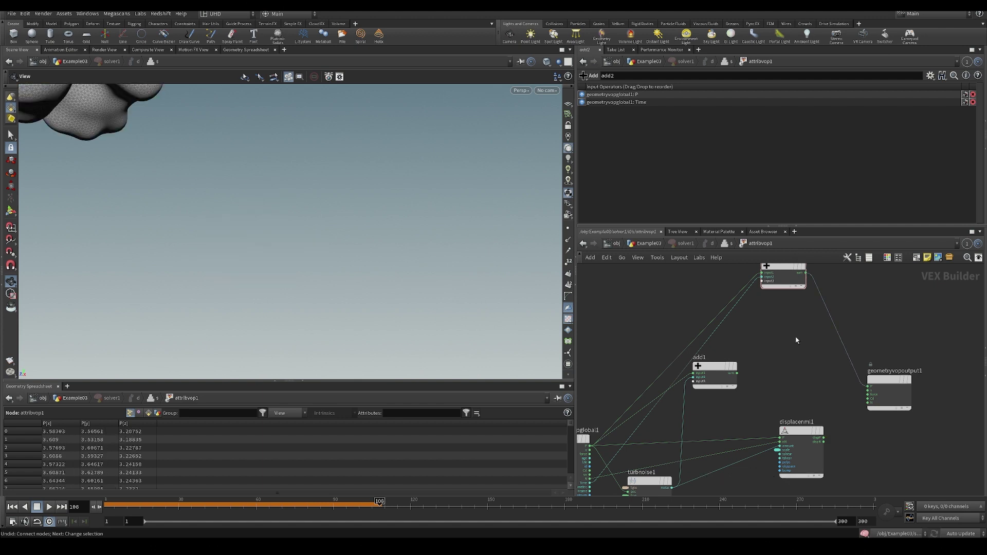
Step: Go up to the solver's inner network and play the simulation from frame 1 to check the time-based offset
middle_click_drag(780, 372, 757, 348)
key("u")
key("ctrl+Up")
key("Up")
middle_click_drag(304, 235, 342, 247)
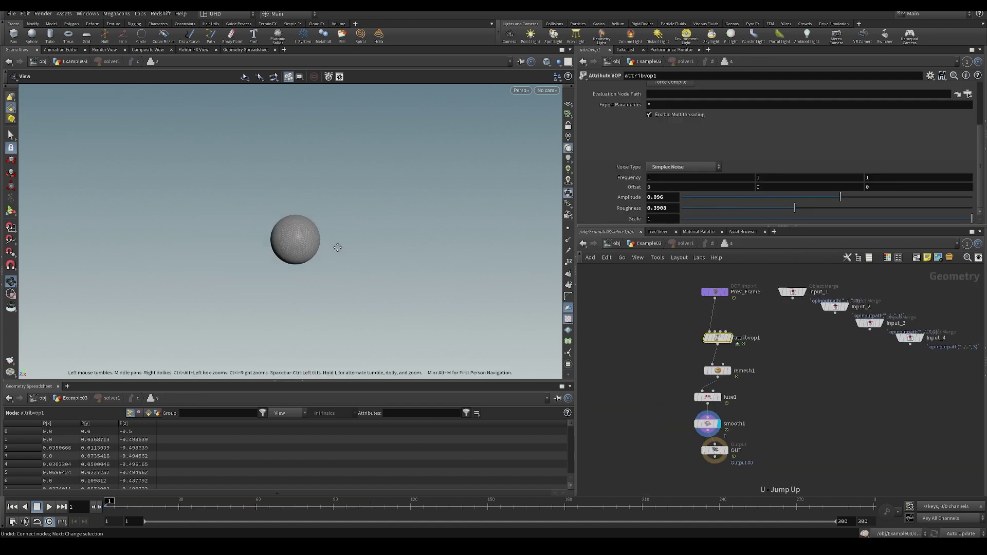
key("Up")
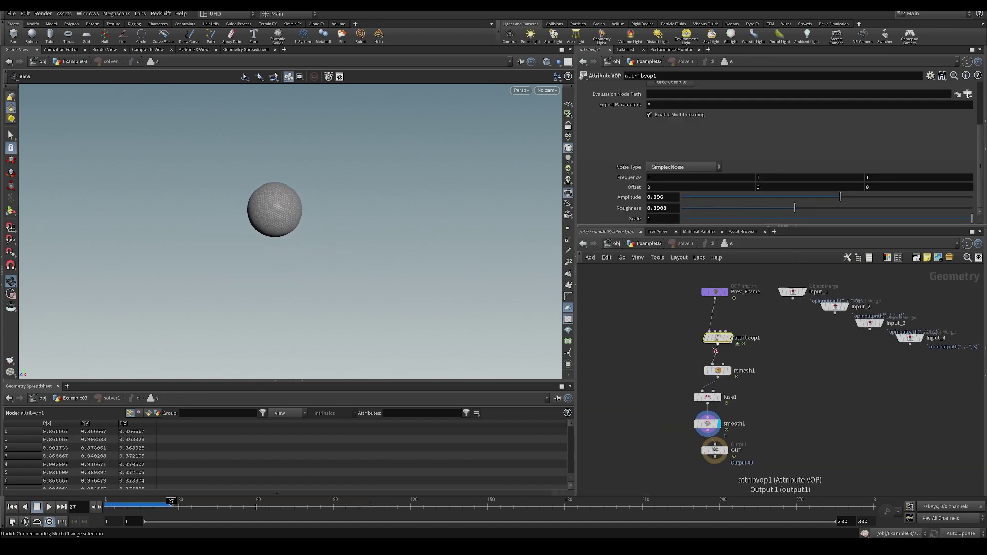
Step: Bypass remesh1, fuse1 and smooth1 and play the simulation from the first frame
left_click_drag(750, 427, 752, 430)
left_click(691, 423)
key("ctrl+Up")
key("Up")
key("Up")
Step: Replace Time with the global N on the second input of the upper Add node inside attribvop1
double_click(718, 338)
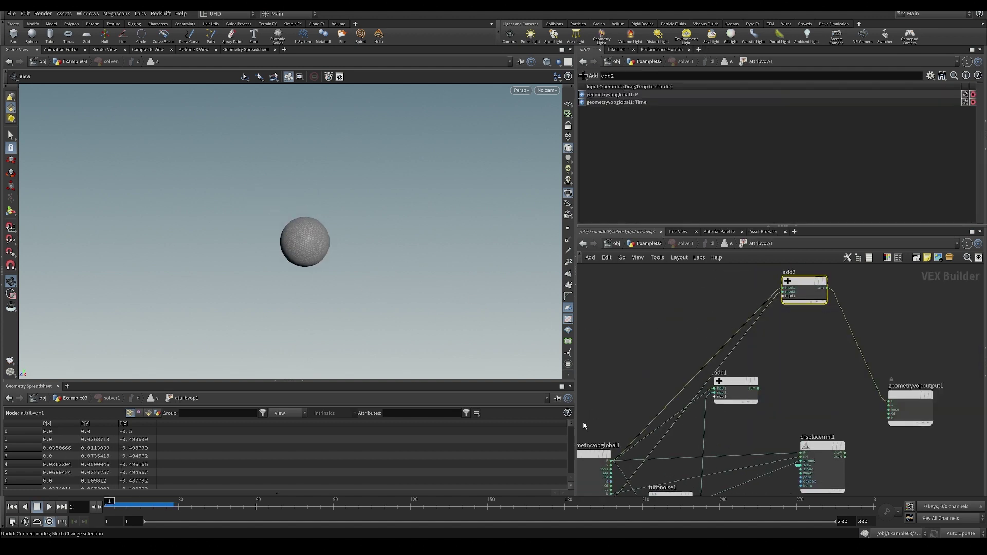
middle_click_drag(594, 421, 620, 339)
scroll(616, 424, "up", 1)
left_click(641, 419)
middle_click_drag(716, 312, 654, 450)
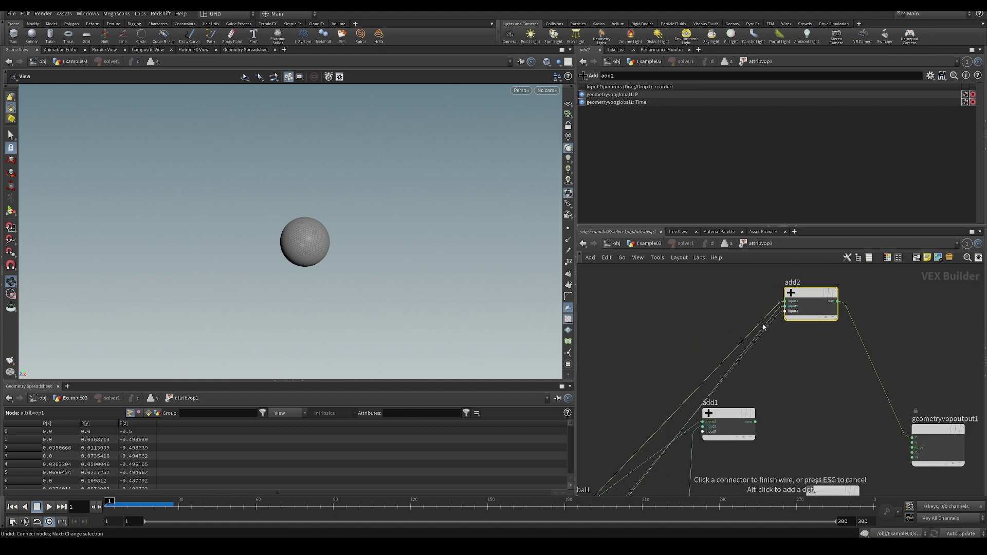
left_click(781, 308)
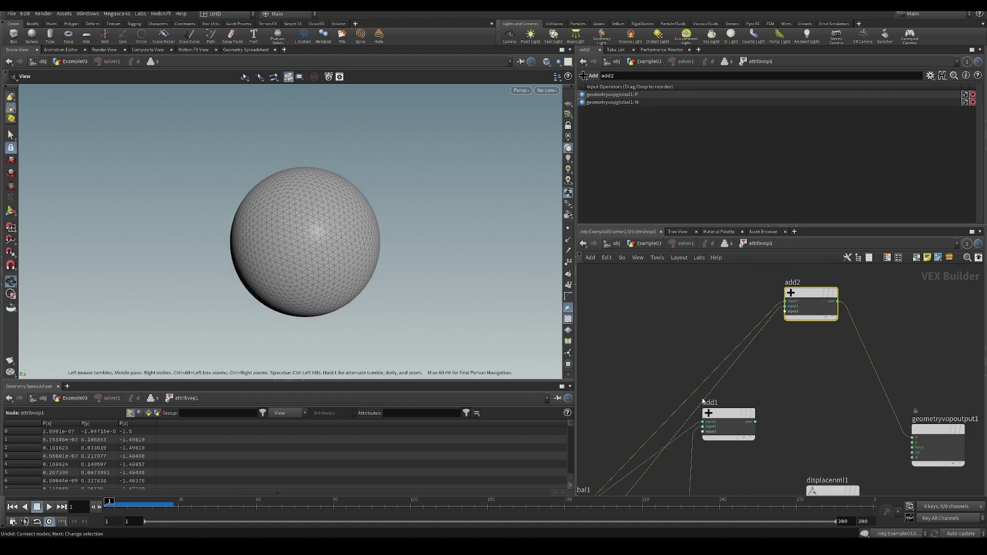
Step: Go up to Example03, reset the simulation, play the P plus N result and return to the first frame
left_click(681, 245)
left_click(675, 88)
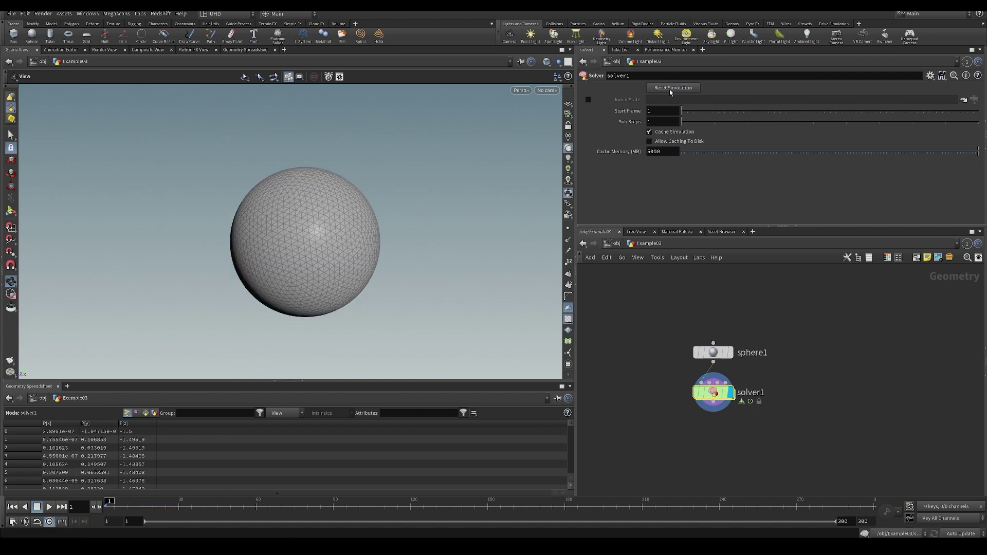
key("Up")
key("ctrl+Up")
scroll(356, 250, "down", 3)
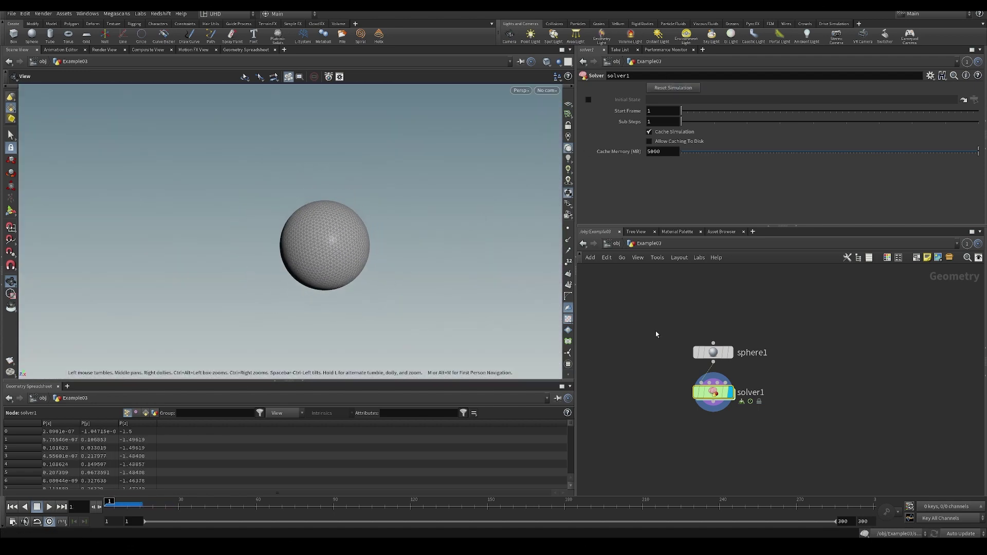
Step: Duplicate the displacement node inside attribvop1 and remove the copy's input wires and pasted scale parameter
double_click(714, 392)
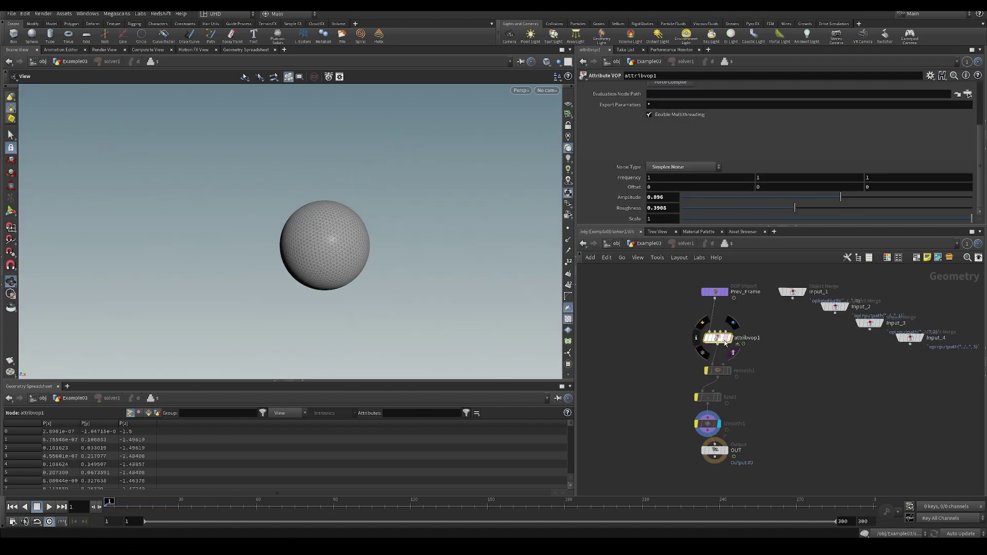
double_click(724, 342)
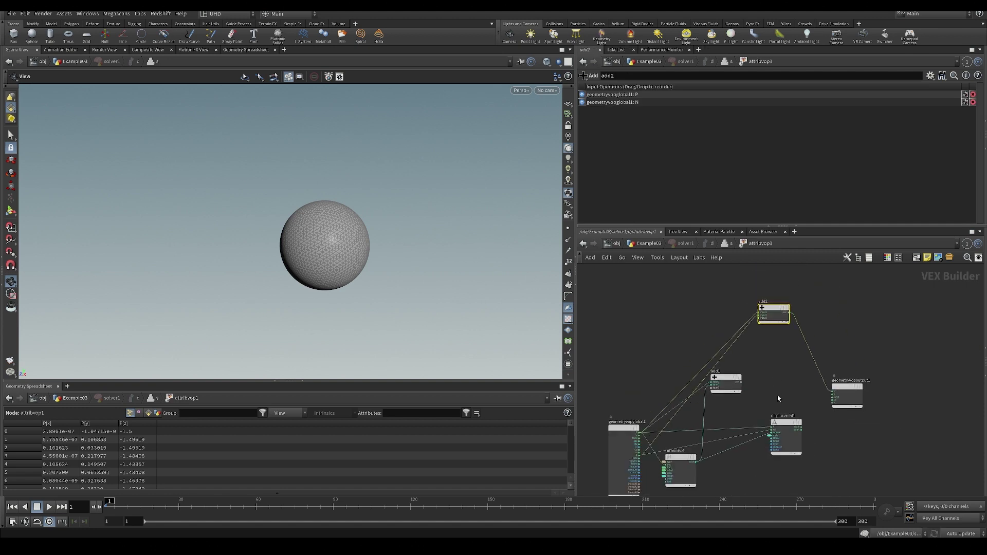
key("ctrl+v")
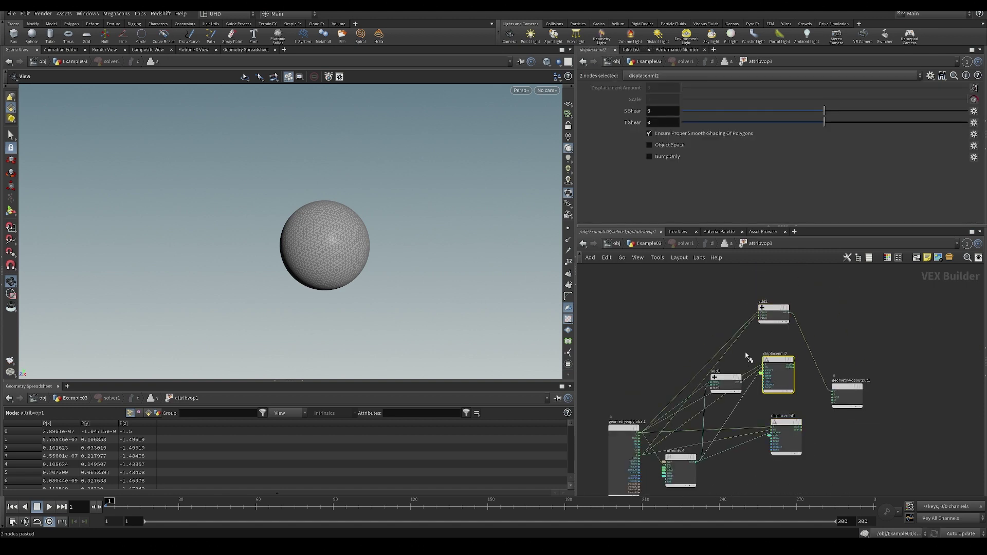
scroll(752, 390, "up", 3)
key("y")
left_click_drag(744, 346, 759, 398)
scroll(761, 373, "up", 1)
left_click(763, 368)
key("Delete")
scroll(761, 367, "down", 2)
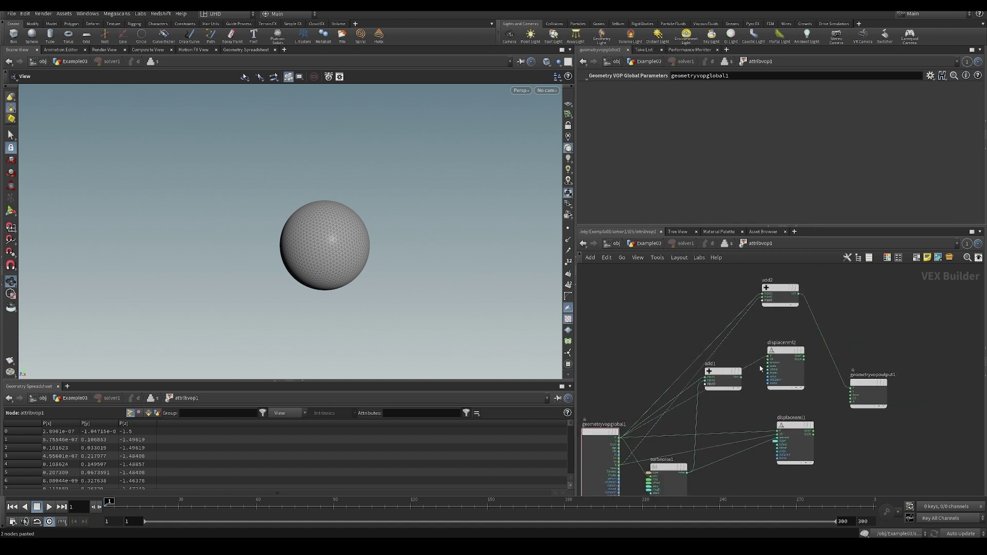
Step: Connect the global P and N to the copied displacement node and its dispP to the output's P
scroll(640, 441, "up", 2)
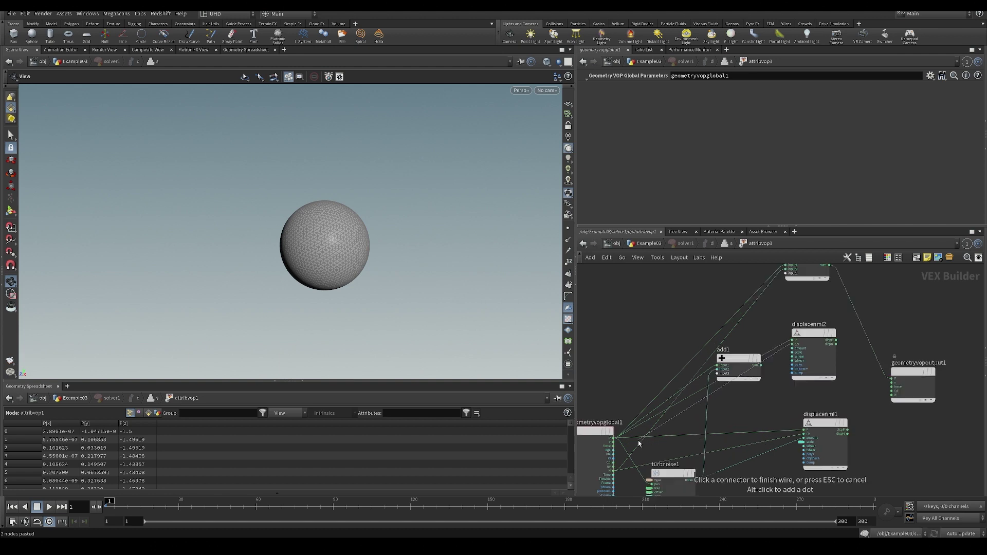
left_click(829, 343)
left_click(895, 379)
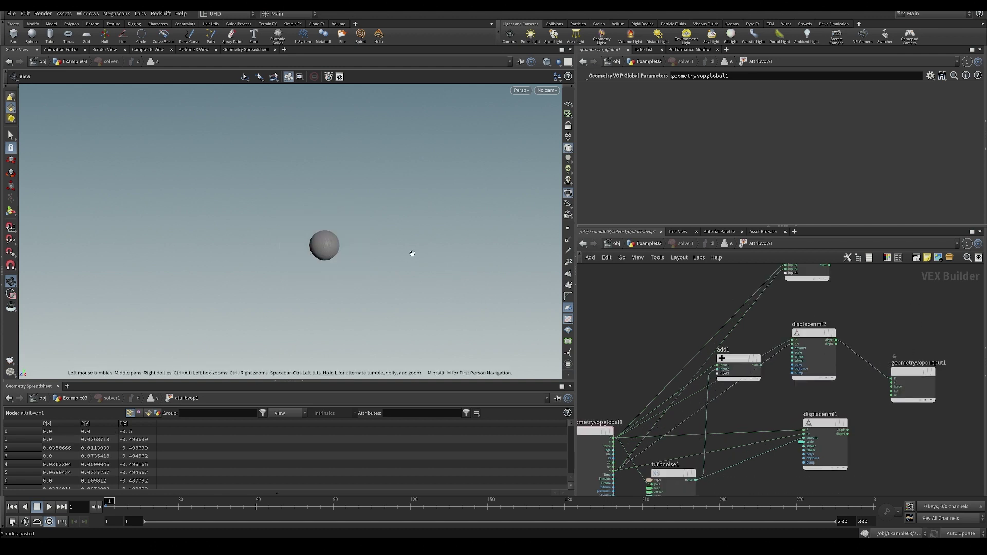
key("ctrl+Up")
scroll(822, 337, "up", 2)
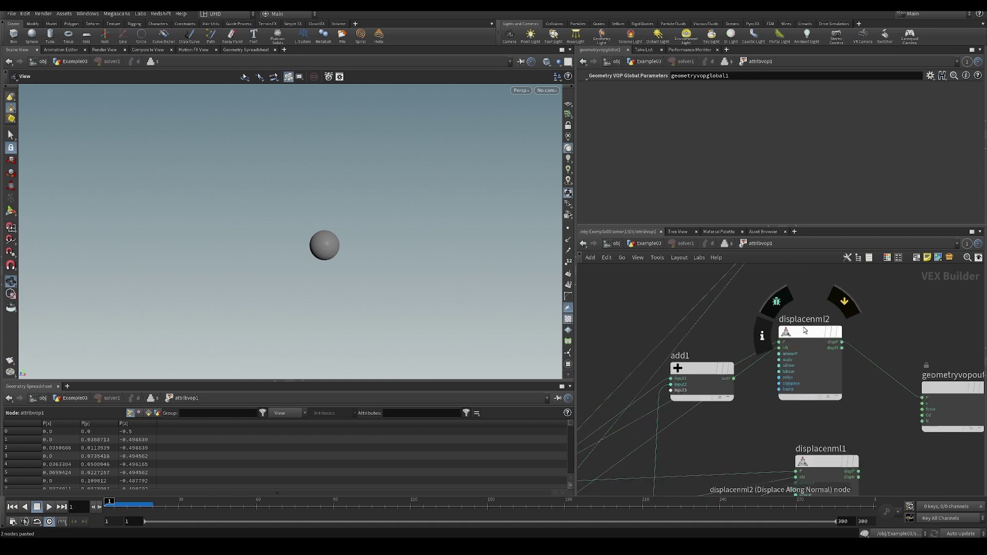
Step: Check the copied displacement node's parameters, then reset and play the simulation from Example03, returning to frame 1
left_click_drag(806, 333, 822, 342)
left_click(817, 344)
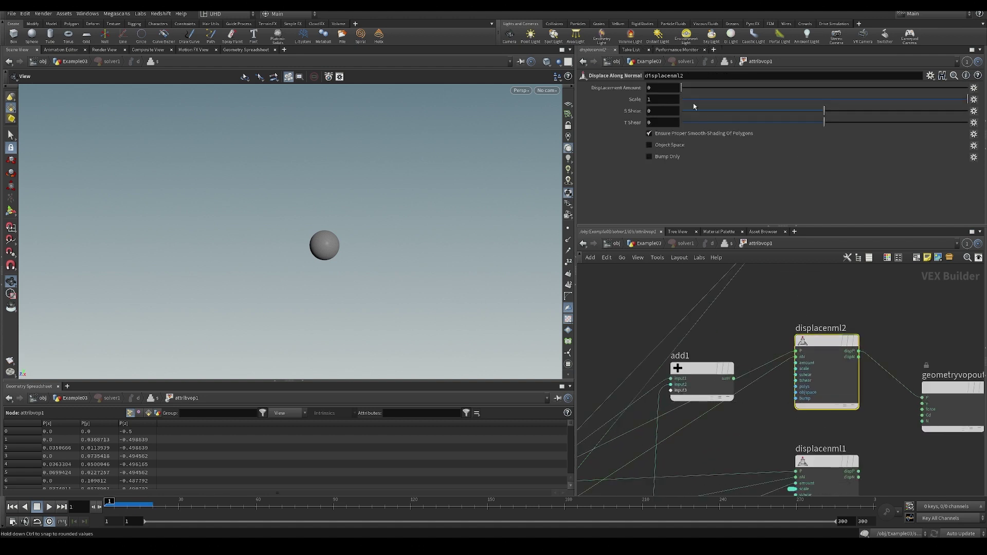
left_click(715, 257)
left_click(652, 246)
key("Up")
key("ctrl+Up")
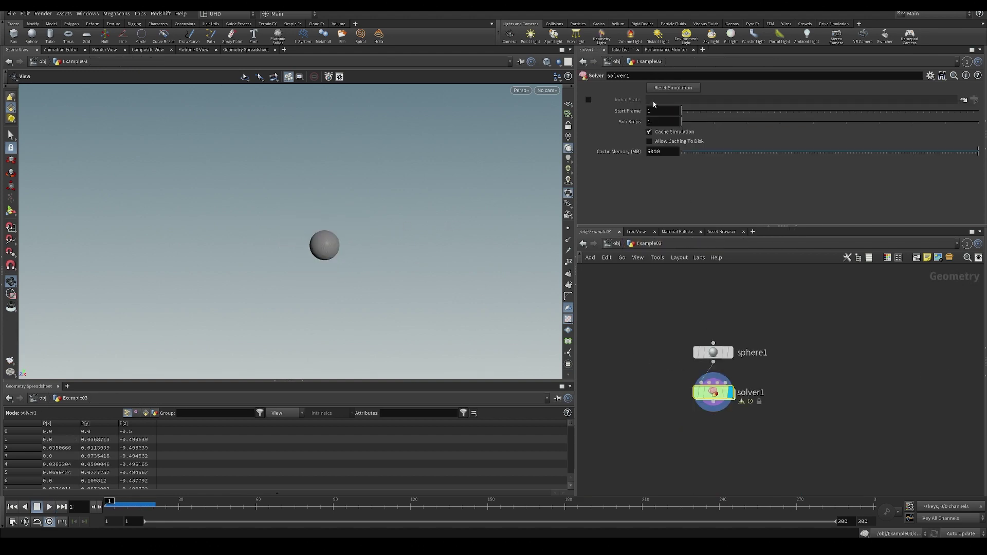
left_click(657, 90)
key("Up")
key("ctrl+Up")
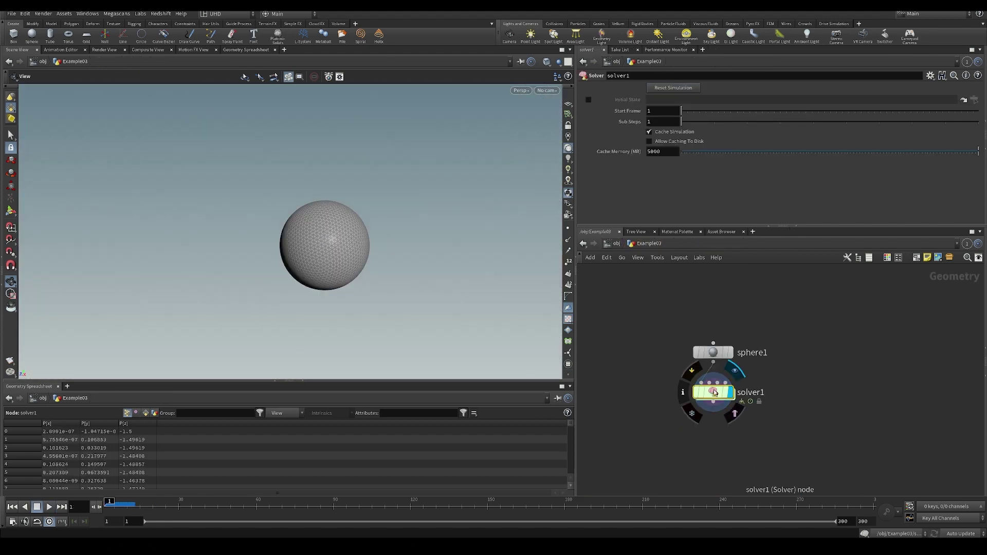
Step: Delete the copied displacement node inside attribvop1 and reconnect the original displacement node's dispP to the output's P
double_click(714, 394)
double_click(723, 338)
left_click(842, 354)
key("Delete")
scroll(839, 310, "up", 2)
middle_click_drag(833, 333, 829, 264)
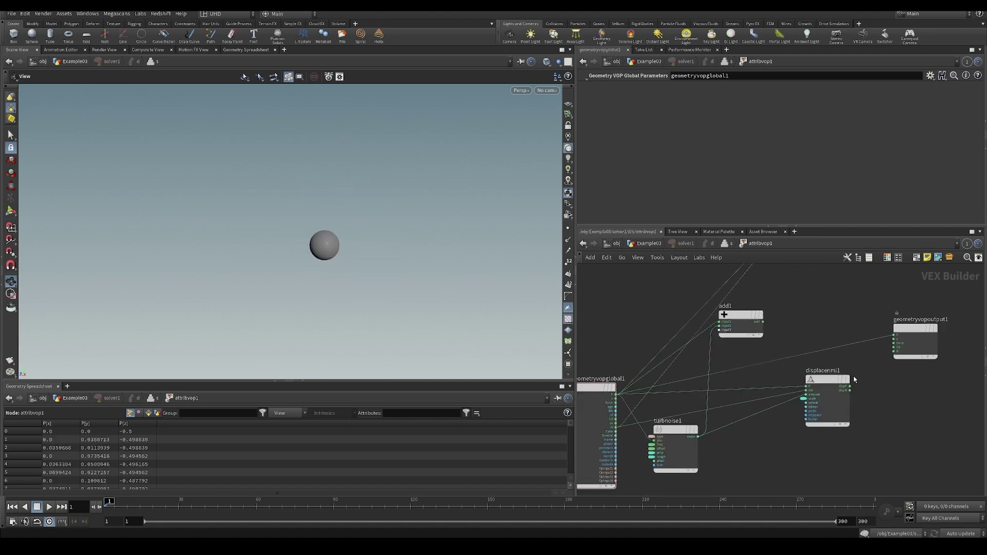
left_click(850, 387)
left_click(894, 335)
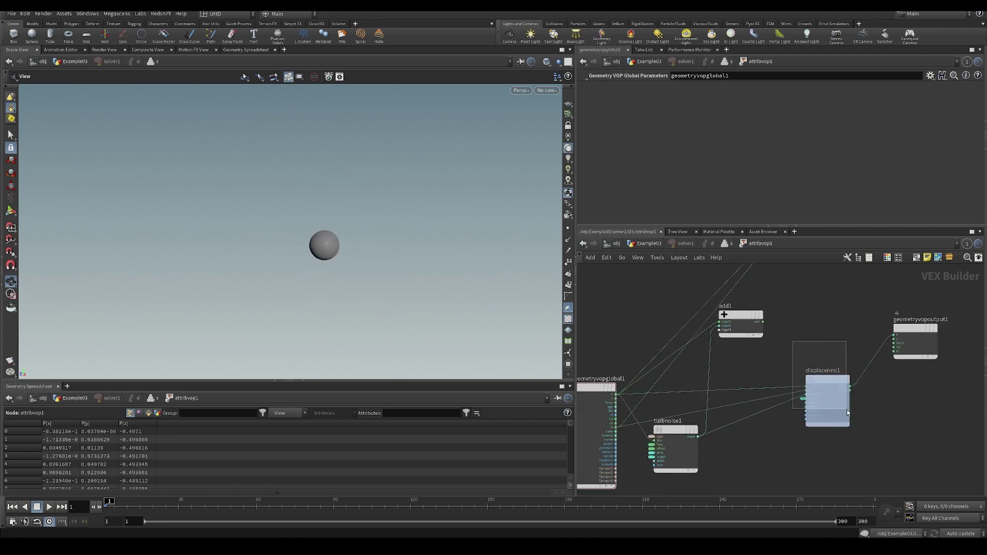
Step: Turn off the bypass on remesh1, fuse1 and smooth1 in the solver network and display the OUT node
left_click(825, 406)
scroll(678, 419, "up", 3)
scroll(768, 439, "down", 4)
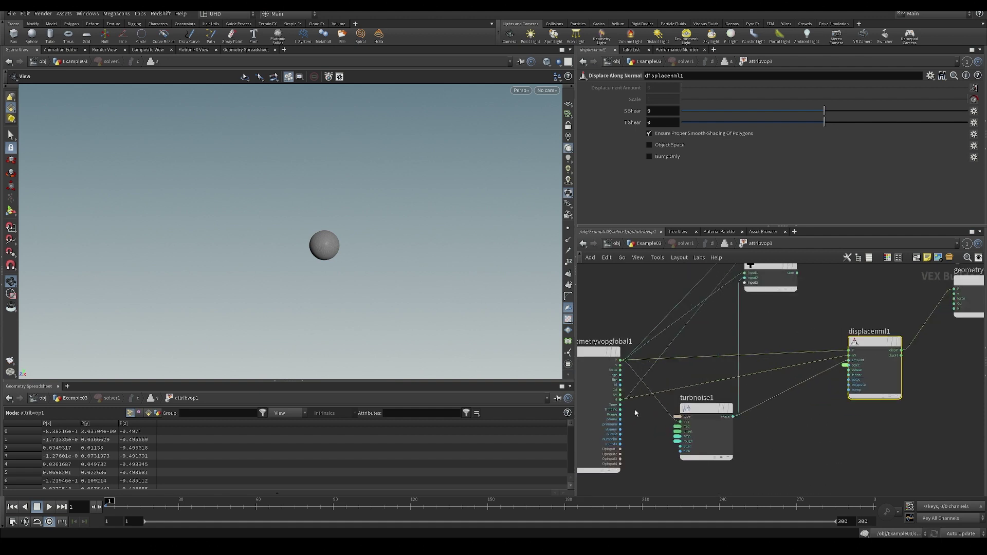
key("u")
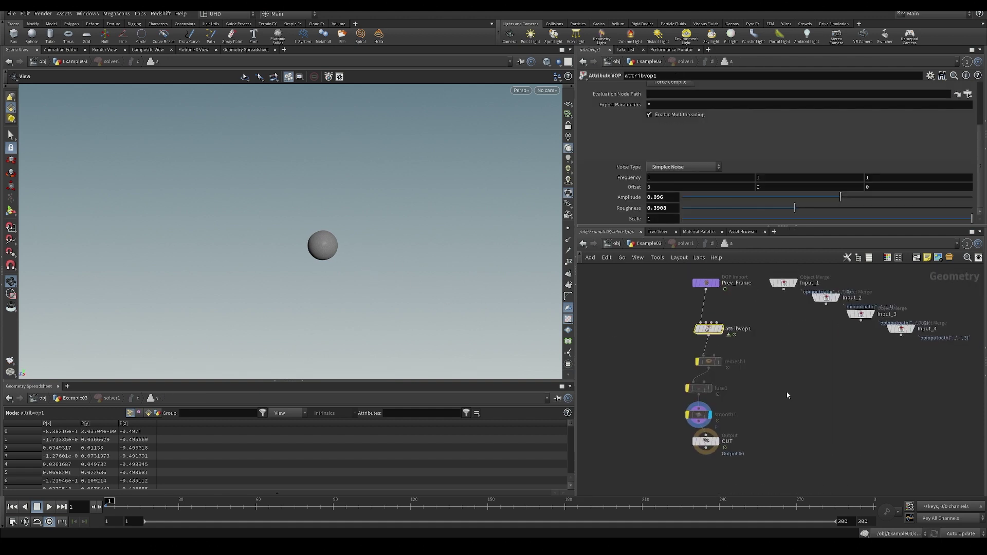
left_click_drag(652, 353, 741, 443)
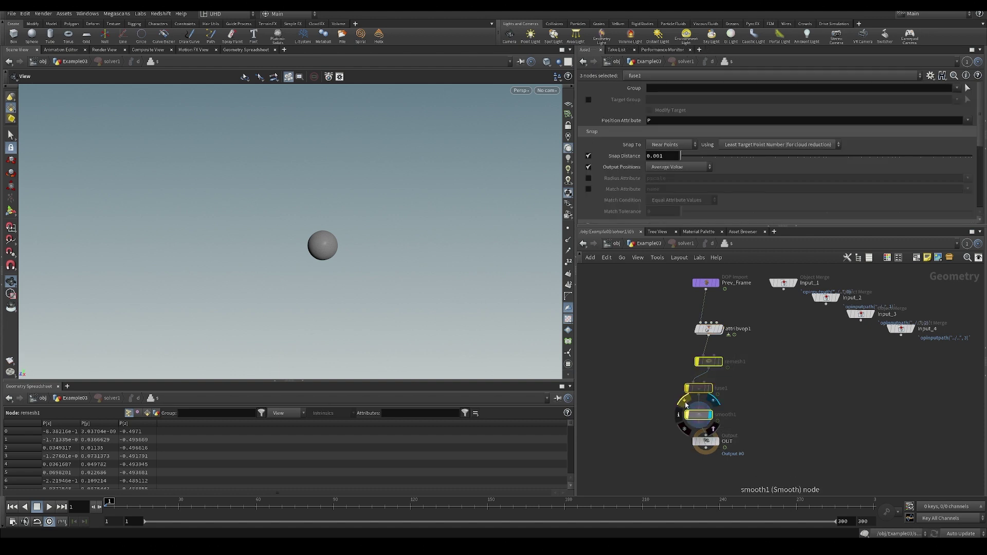
left_click(685, 403)
key("Up")
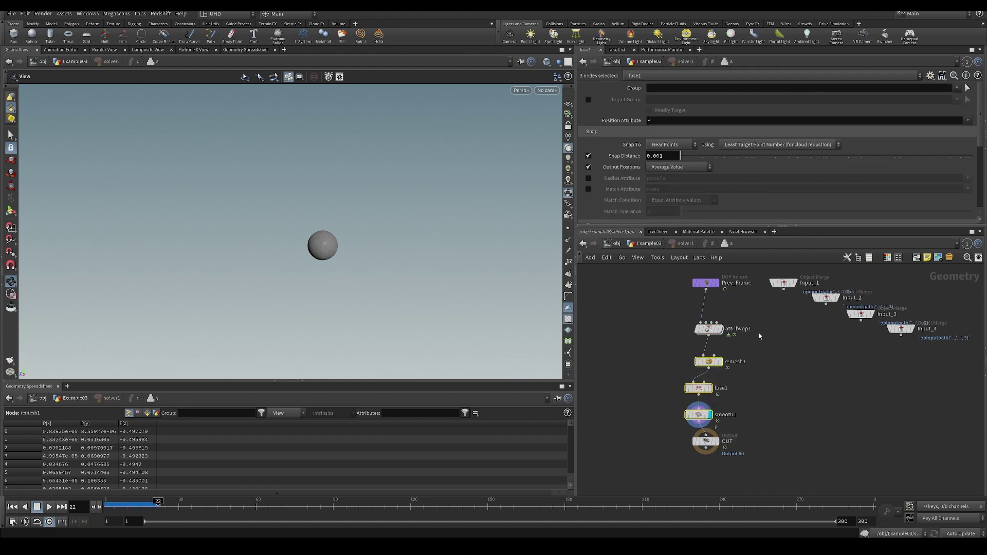
left_click(779, 354)
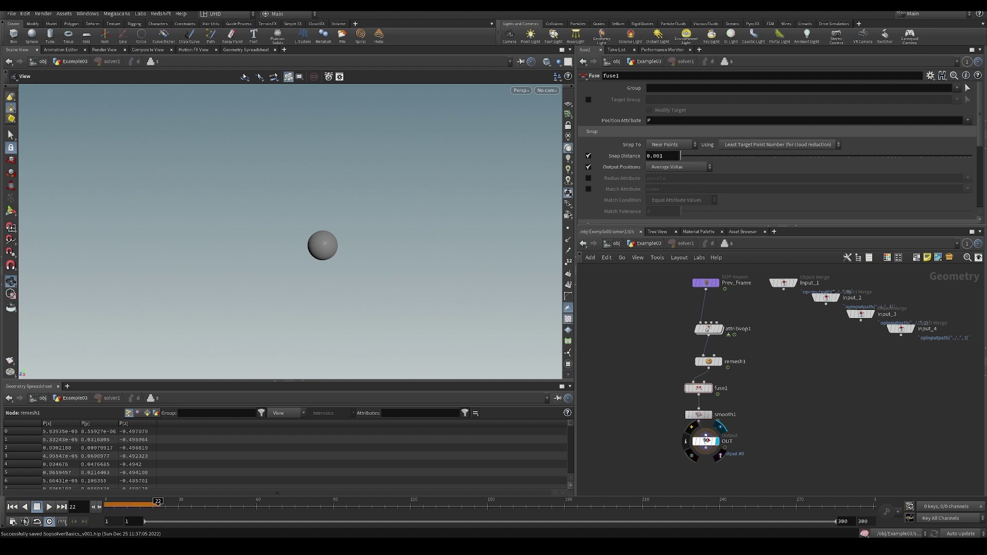
left_click(707, 441)
Step: Delete the unused add1 node inside attribvop1
double_click(710, 330)
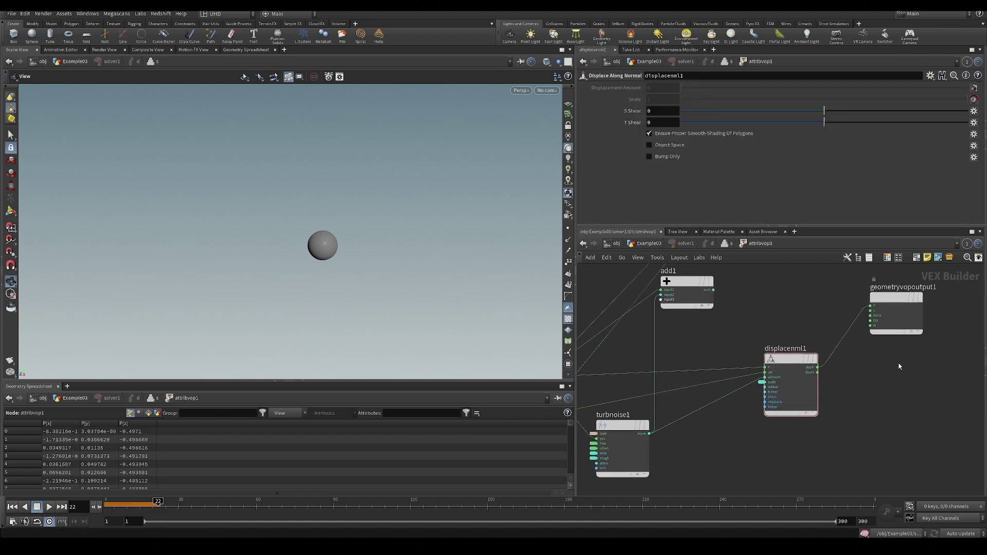
middle_click_drag(727, 317, 802, 384)
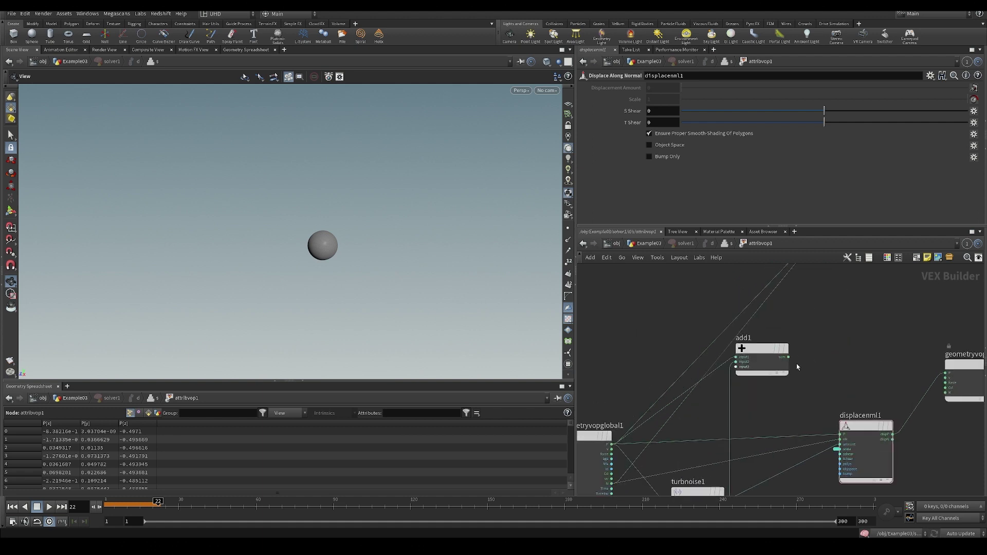
left_click(784, 366)
scroll(786, 370, "down", 2)
key("Delete")
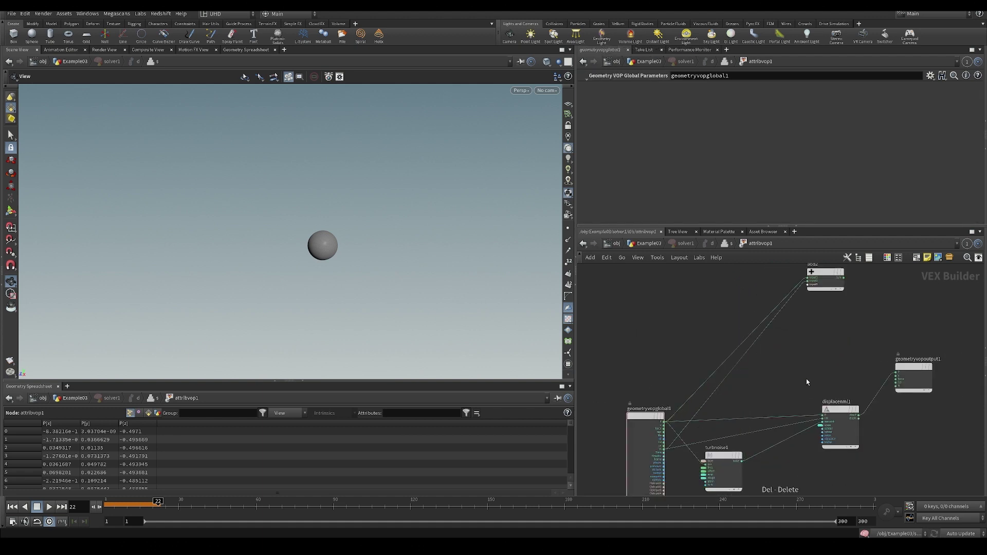
Step: Go up to Example03, reset the solver simulation and replay it from frame 1 to check the noise growth
key("u")
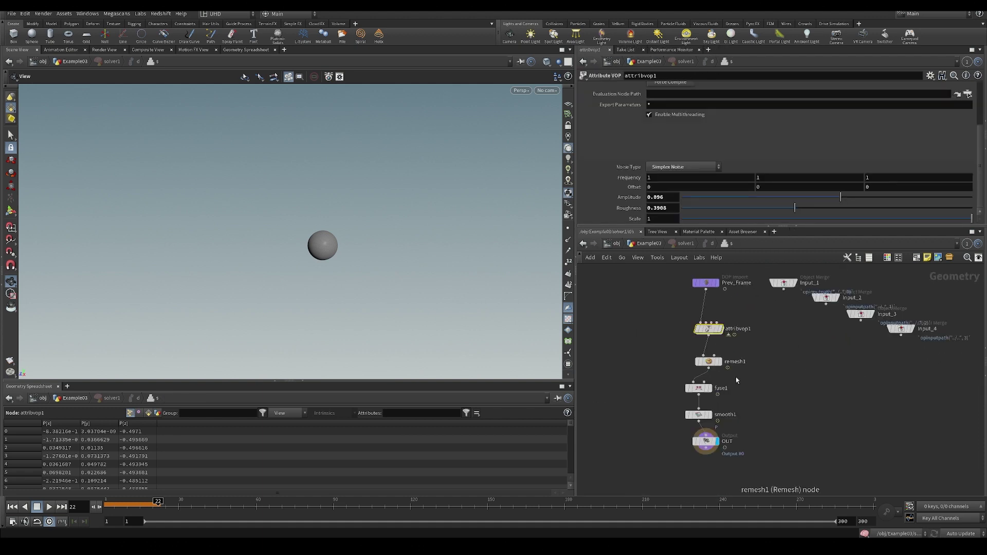
key("u")
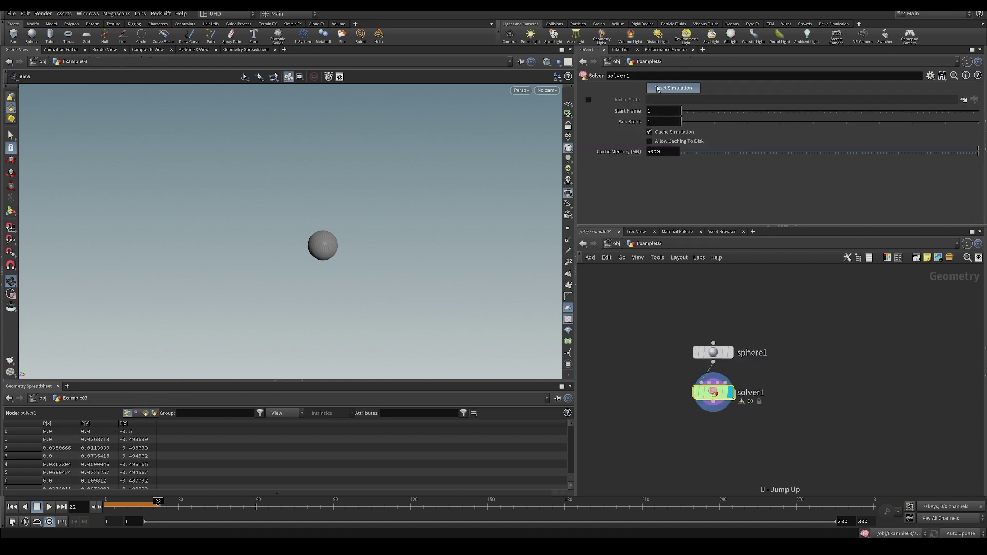
left_click(658, 89)
key("Up")
key("Up")
key("ctrl+Up")
key("Up")
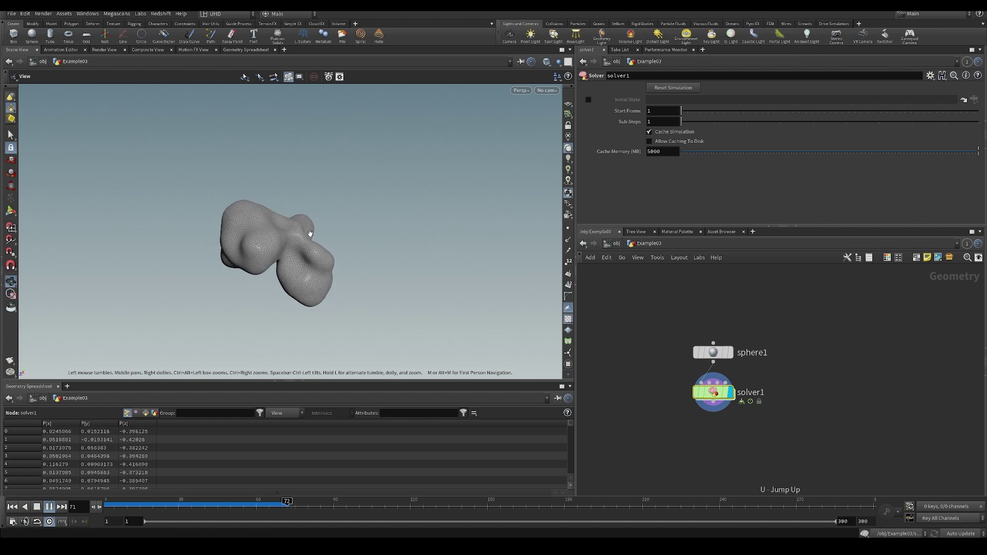
Step: Frame the mesh, examine its growth from several angles while playing and scrubbing up to frame 178, and save the scene
key("f")
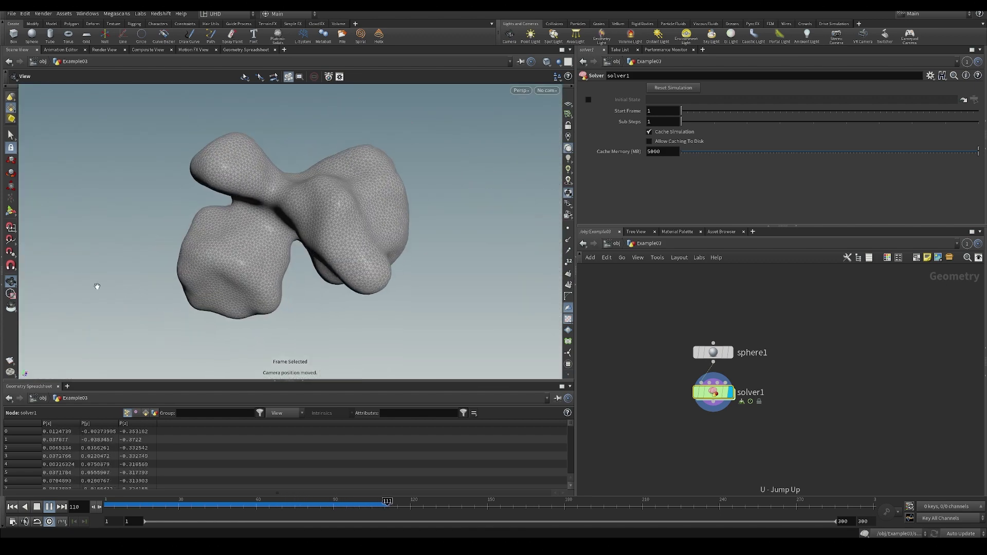
left_click_drag(106, 286, 180, 119)
middle_click_drag(180, 118, 266, 187)
right_click_drag(267, 187, 363, 291)
left_click_drag(364, 291, 386, 212)
left_click_drag(433, 506, 491, 507)
left_click_drag(474, 167, 622, 312)
mouse_move(280, 257)
left_mouse_down()
mouse_move(456, 276)
mouse_move(392, 269)
mouse_move(536, 206)
mouse_move(280, 245)
left_mouse_up()
left_click_drag(341, 507, 557, 507)
left_click_drag(380, 303, 259, 248)
key("Up")
left_click_drag(341, 273, 551, 259)
left_click_drag(378, 507, 560, 507)
key("ctrl+s")
left_click_drag(378, 253, 427, 268)
Step: Enter the solver1 network and insert a Measure node between smooth1 and OUT
mouse_move(705, 400)
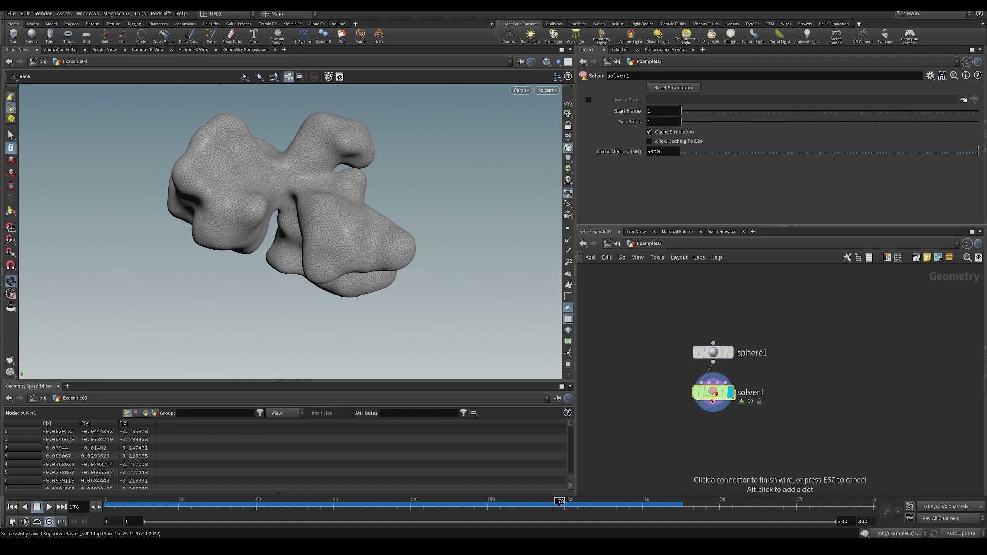
double_click(714, 392)
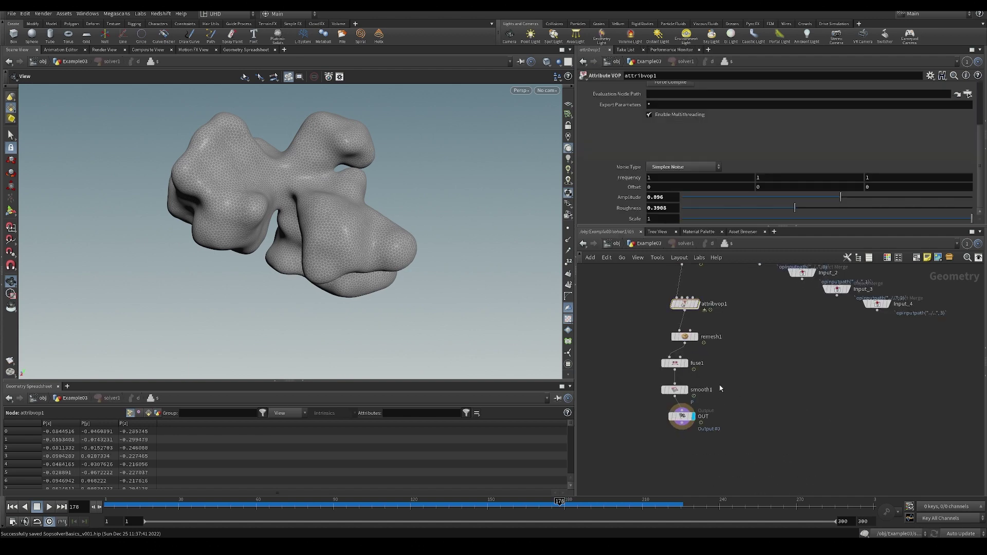
key("Tab")
type("measure")
key("Return")
left_click(761, 403)
left_click_drag(767, 409, 668, 436)
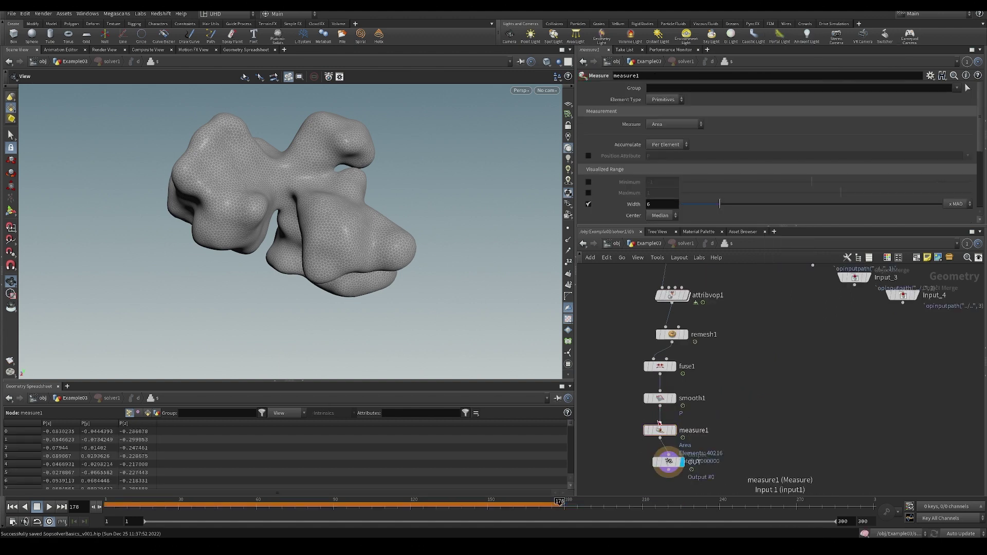
Step: Display the measure1 node and set its measurement to Curvature
left_click(674, 430)
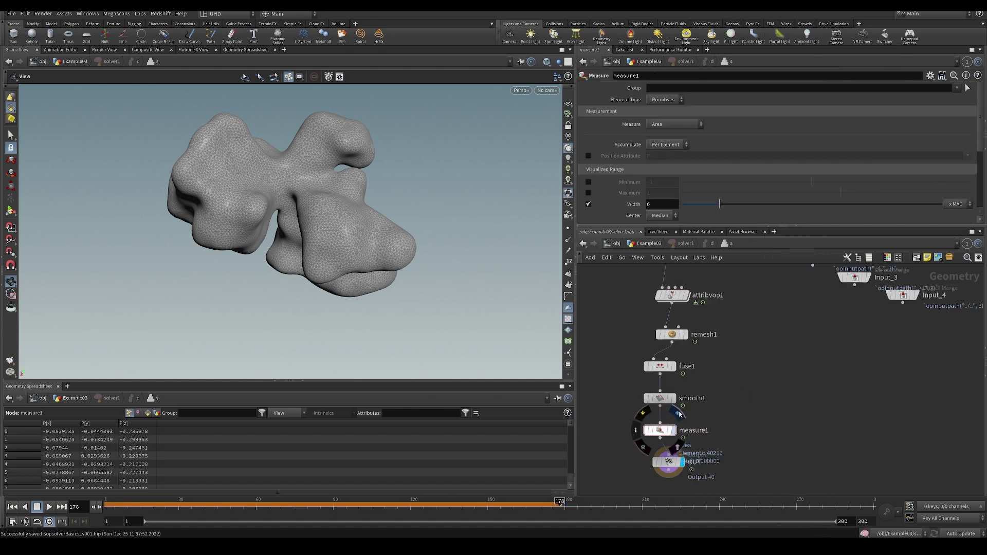
left_click(671, 125)
left_click(667, 173)
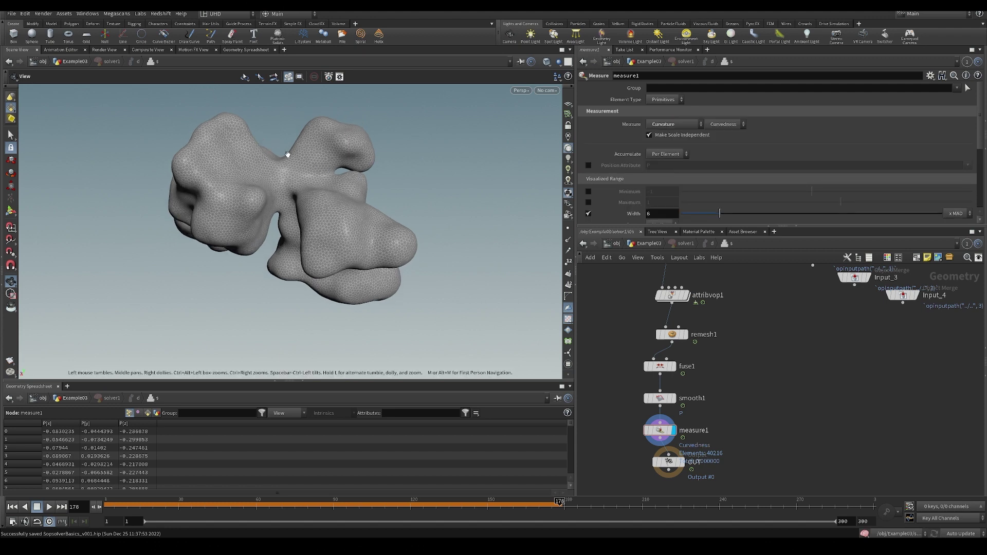
Step: Add a Color node beside measure1 in the solver network
key("Tab")
type("color")
key("Return")
left_click(755, 388)
left_click_drag(613, 401, 641, 422)
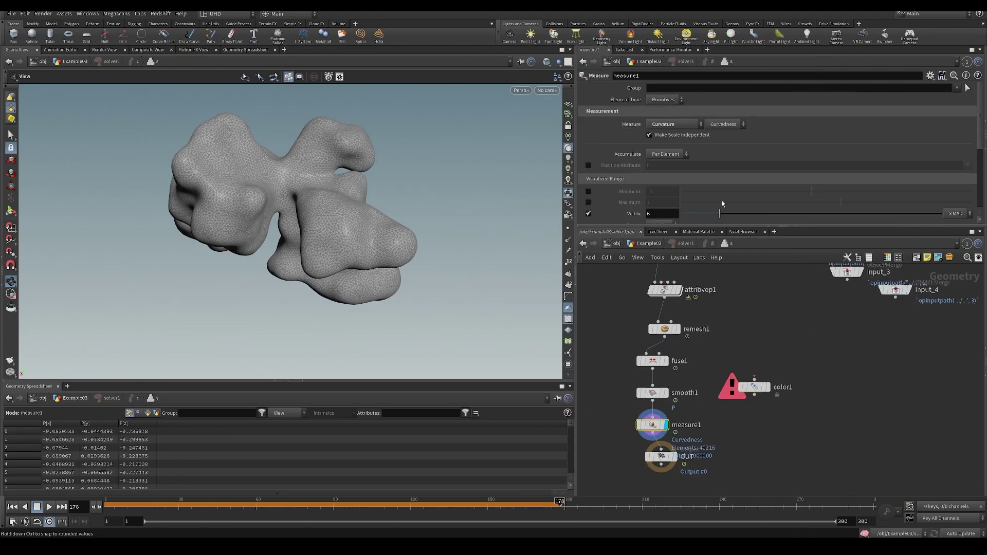
Step: Set measure1's element type to Points, and connect measure1 to the displayed color node
left_click(665, 100)
left_click(663, 110)
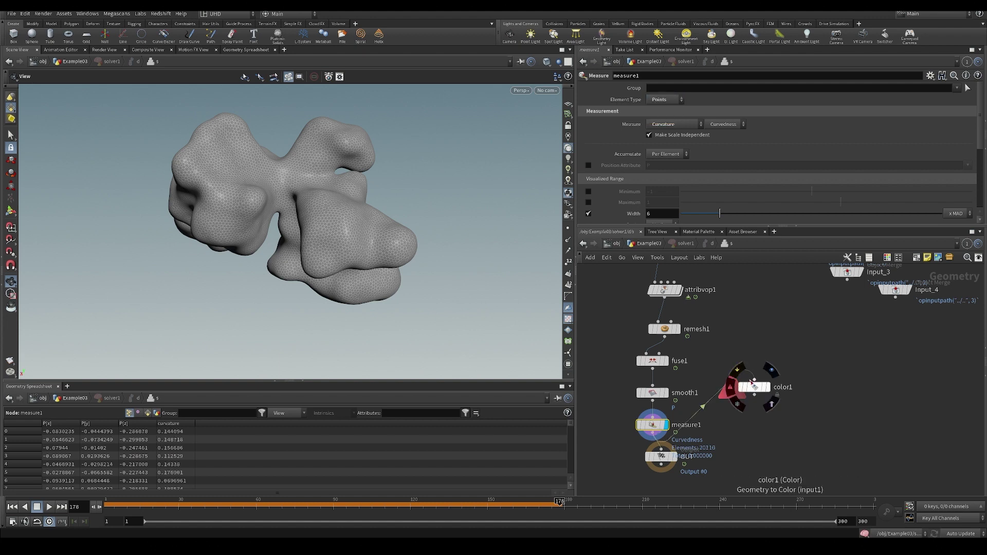
left_click(771, 373)
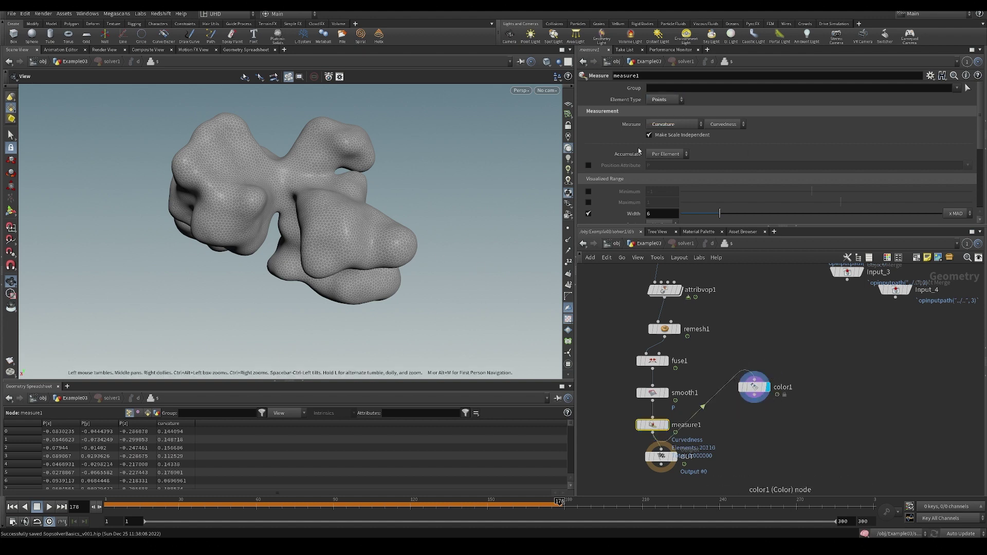
Step: Set the color node's color type to Ramp from Attribute, driven by the curvature attribute
scroll(650, 148, "down", 3)
left_click(755, 387)
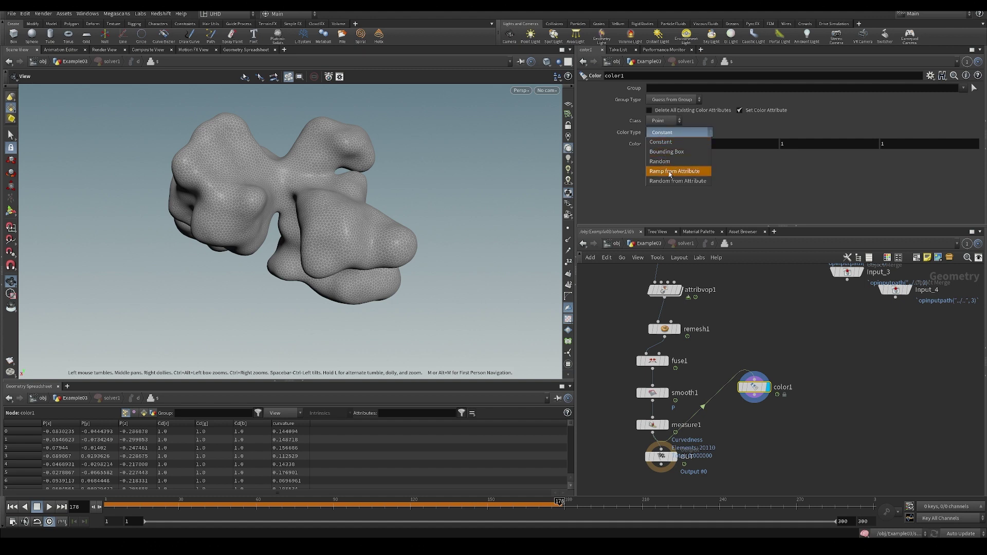
left_click(671, 172)
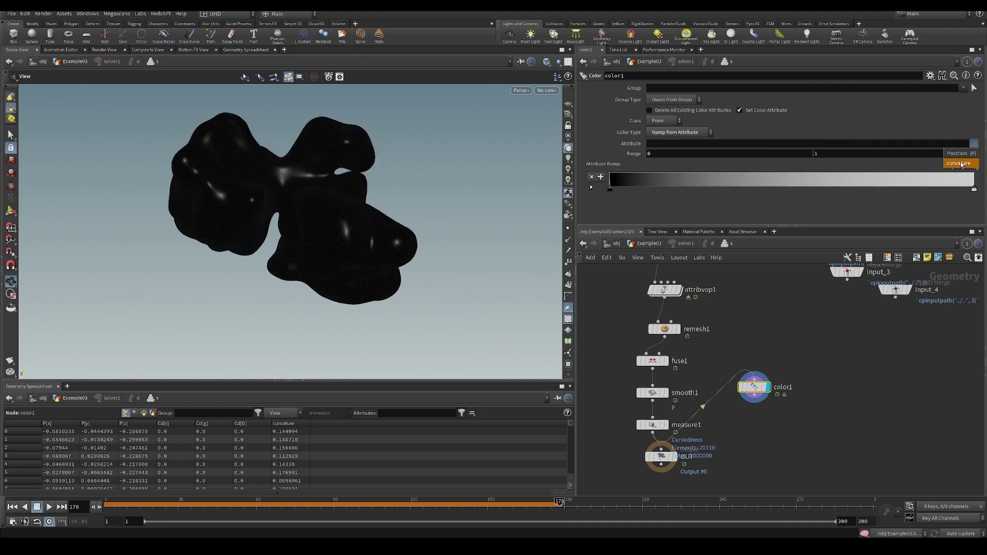
left_click(959, 163)
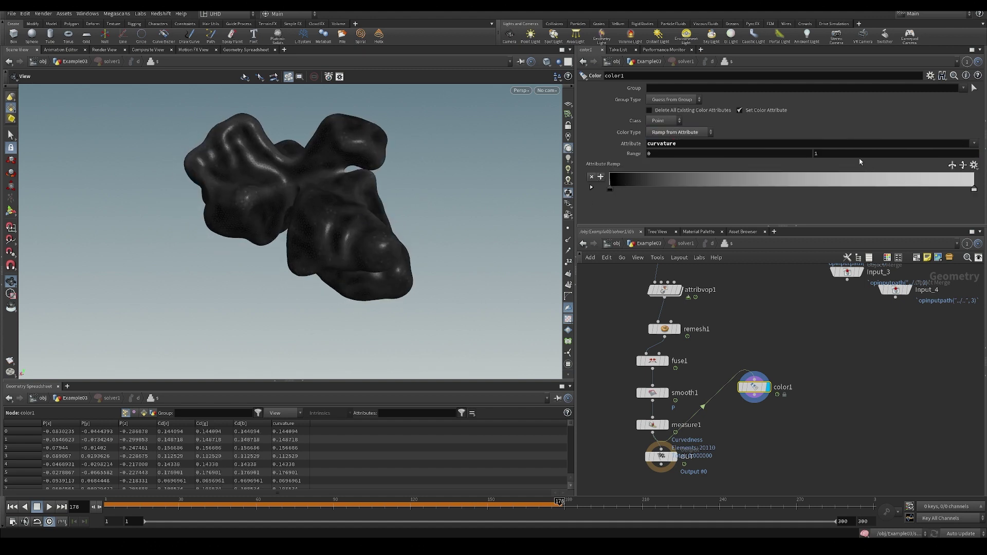
middle_click_drag(854, 155, 892, 141)
key("ctrl+z")
left_click_drag(611, 191, 640, 203)
key("ctrl+z")
mouse_move(696, 156)
middle_mouse_down()
mouse_move(736, 154)
mouse_move(688, 156)
middle_mouse_up()
Step: Examine the curvature shading on the mesh up close, especially along its ridges and creases
left_click_drag(396, 191, 293, 205)
right_click_drag(294, 205, 308, 183)
left_click_drag(309, 183, 344, 207)
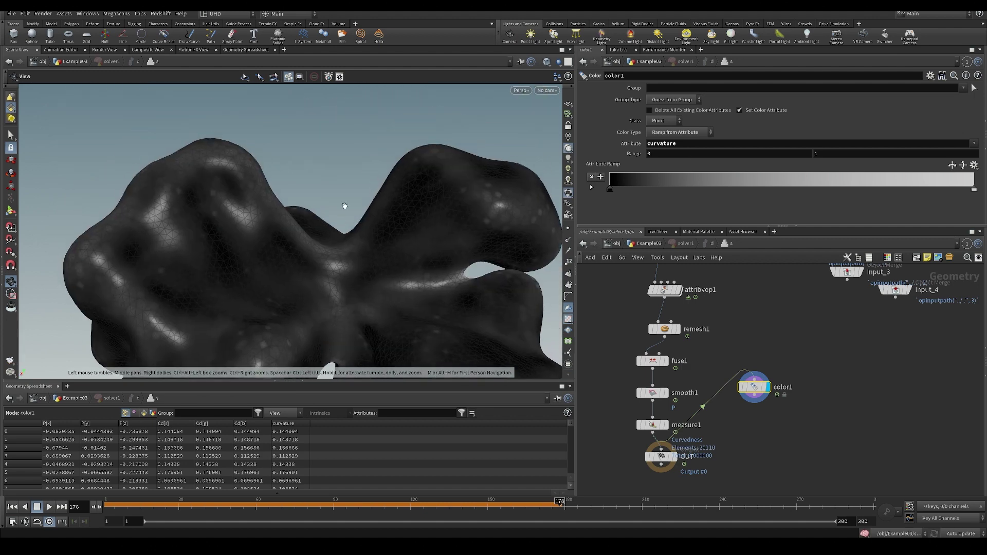
right_click_drag(345, 208, 352, 225)
left_click_drag(352, 225, 301, 189)
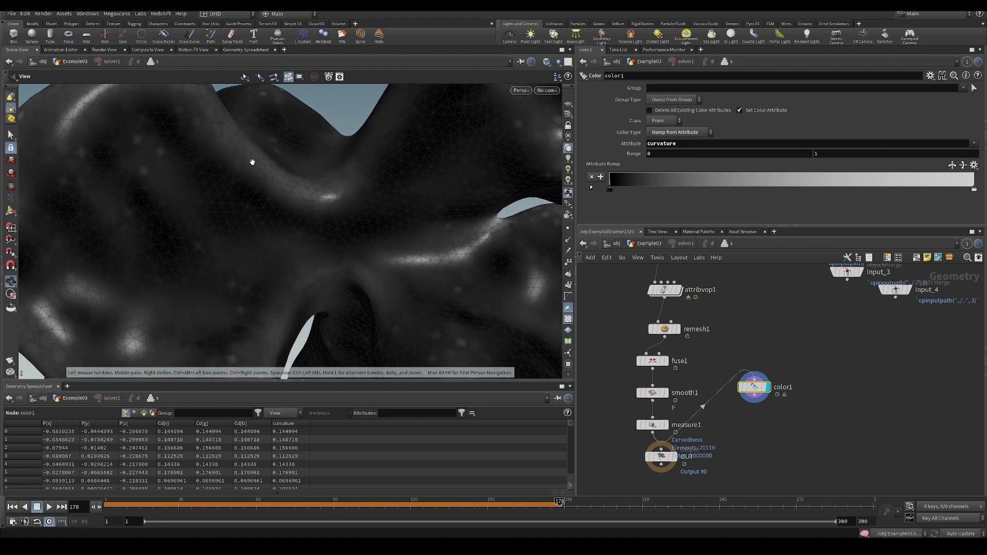
left_click_drag(362, 199, 348, 223)
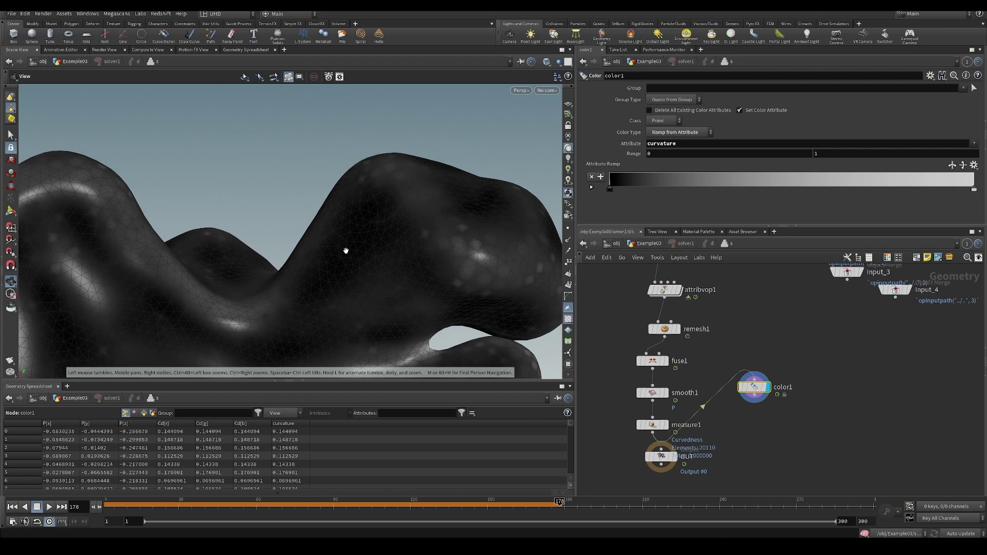
Step: Remove the color node, display measure1 again and save the scene
left_click(666, 425)
key("ctrl+s")
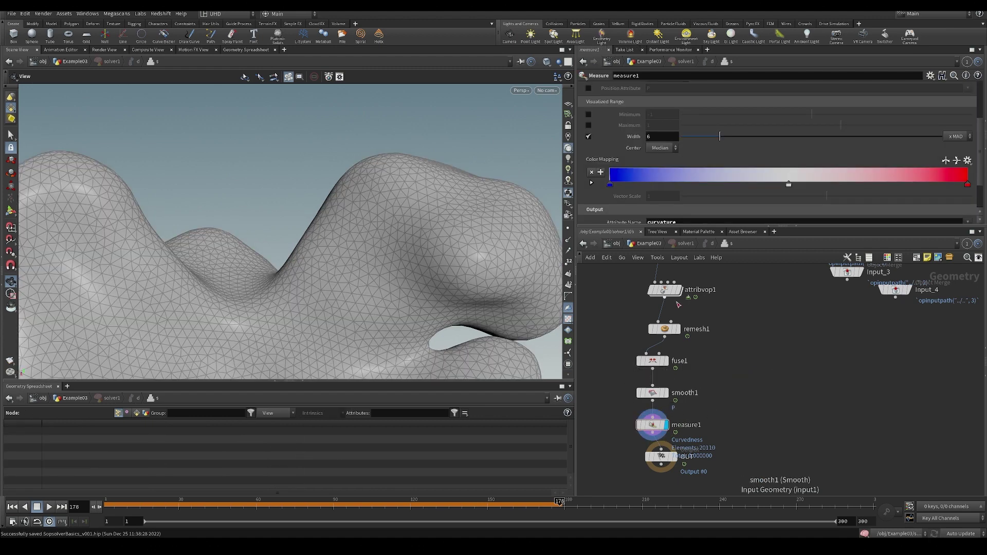
Step: Go inside attribvop1 and add a Bind node above the global parameters node
left_click(665, 290)
scroll(666, 308, "down", 2)
double_click(666, 299)
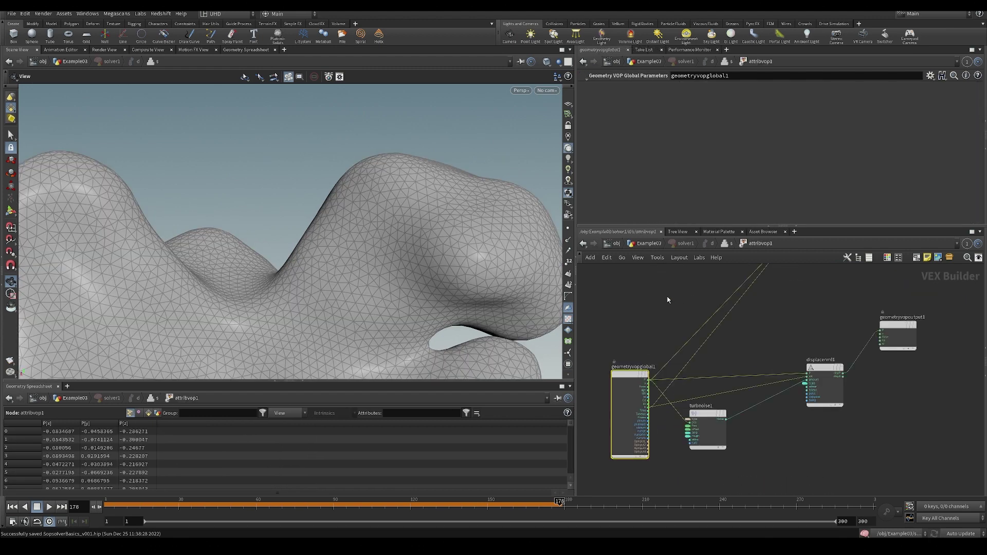
key("Tab")
type("bind")
key("Return")
left_click(677, 303)
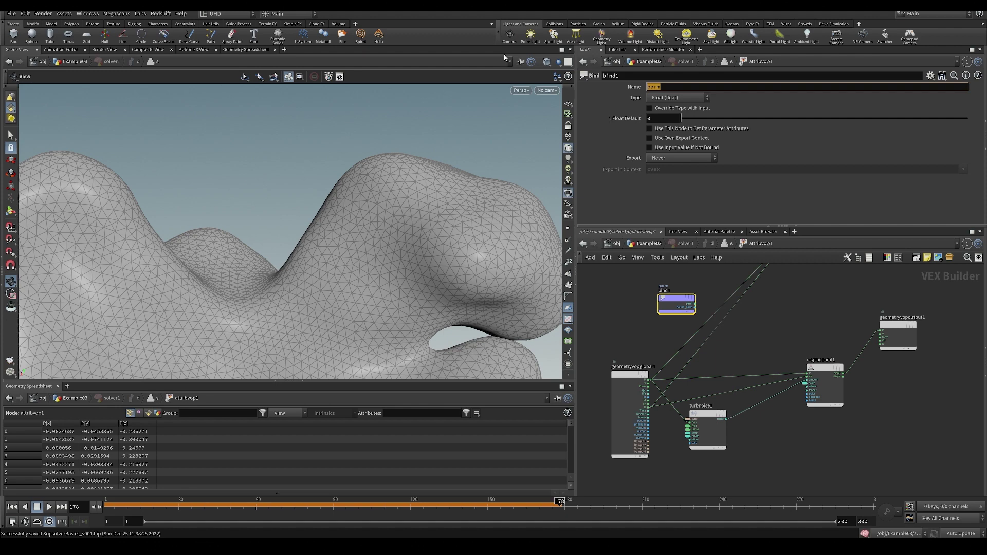
Step: Set the Bind node's attribute name to curvature and save the scene
key("BackSpace")
type("curvature")
key("Return")
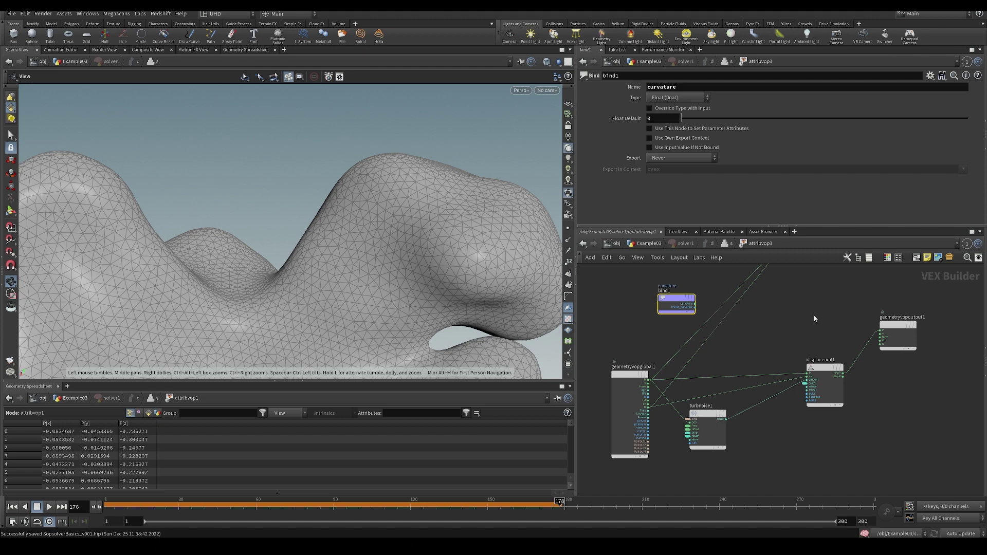
key("ctrl+s")
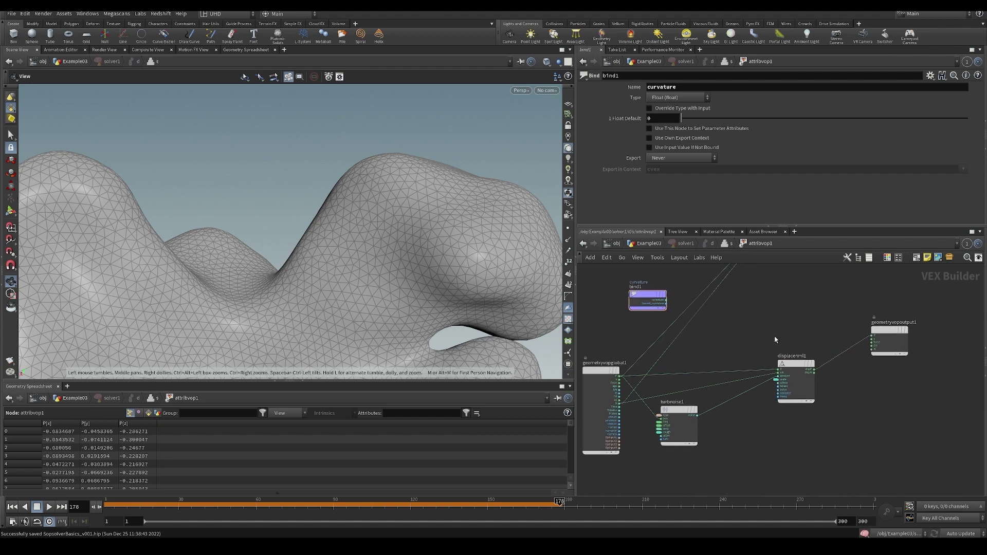
Step: Insert a Multiply node between turbnoise1's noise output and displacenml1's amount input
scroll(773, 341, "up", 5)
key("Tab")
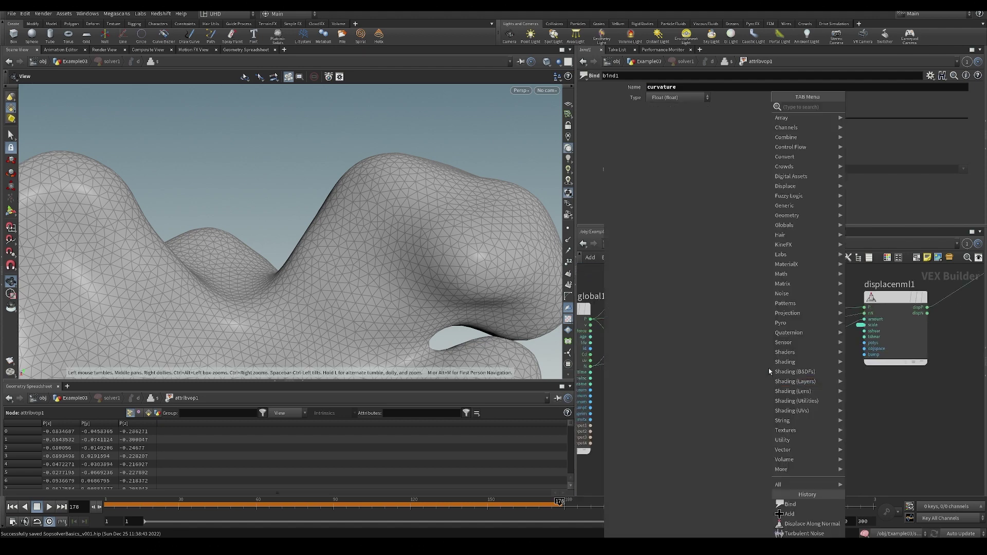
type("mul")
left_click(868, 106)
left_click(780, 369)
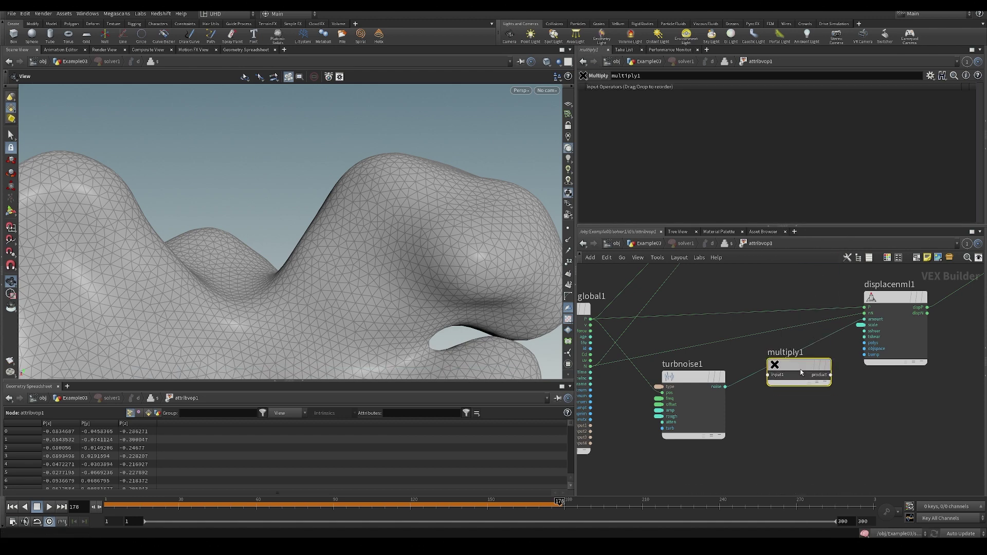
left_click(782, 370)
middle_click_drag(781, 371, 828, 479)
Step: Connect the Bind node's curvature output to multiply1's second input and move the Bind node further from the network
scroll(828, 479, "down", 4)
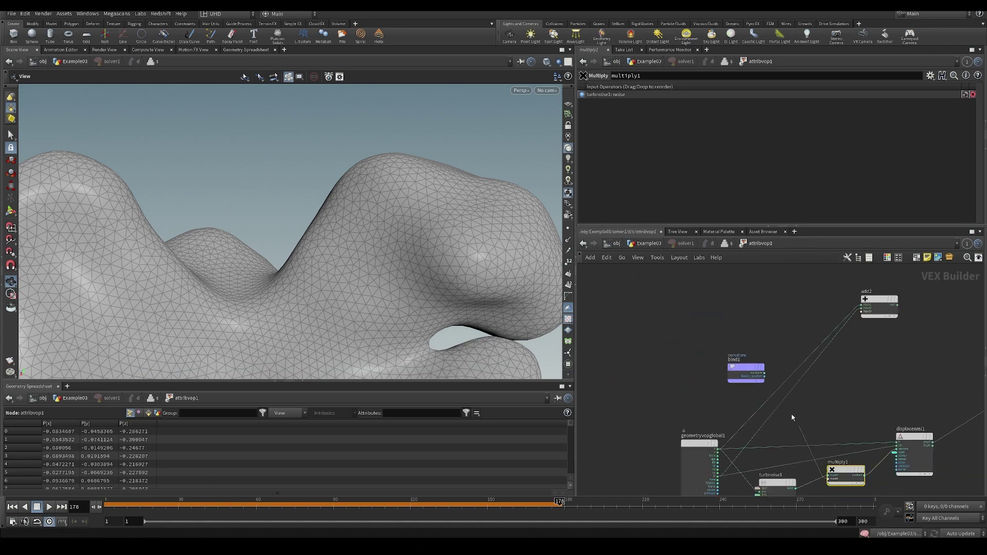
left_click(764, 374)
left_click(764, 373)
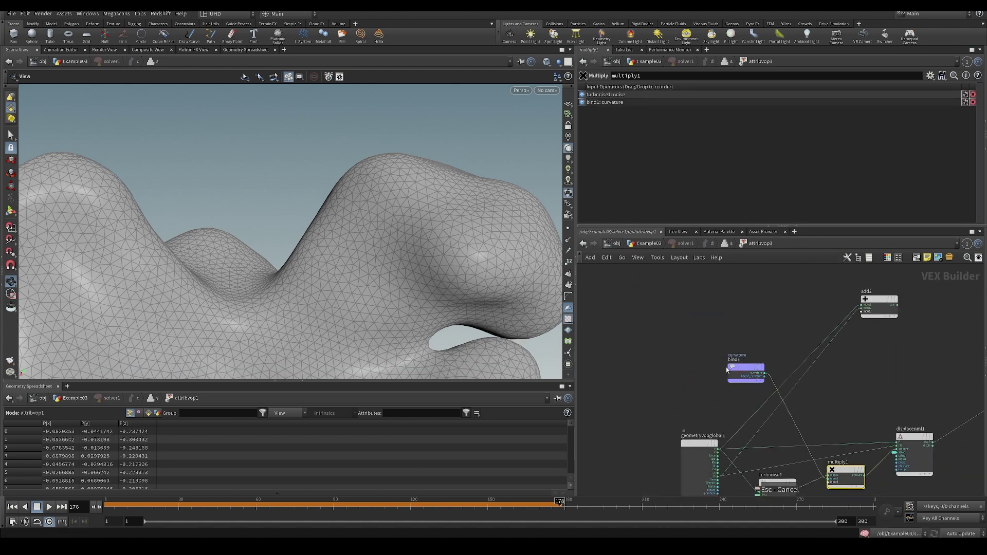
left_click_drag(729, 370, 698, 324)
Step: Delete the unused Add node inside attribvop1
middle_click_drag(782, 349, 754, 304)
scroll(796, 326, "down", 1)
left_click(828, 292)
key("Delete")
Step: Set the viewport shading to Smooth Shaded and look over the whole mesh
left_click_drag(352, 193, 437, 134)
left_click(548, 62)
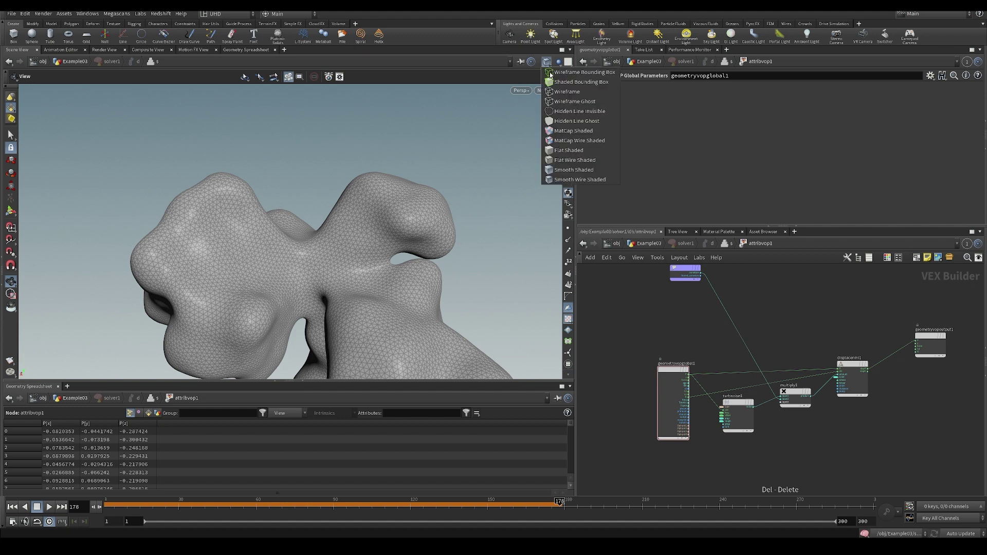
left_click(574, 170)
mouse_move(467, 216)
left_mouse_down()
mouse_move(356, 254)
mouse_move(384, 313)
left_mouse_up()
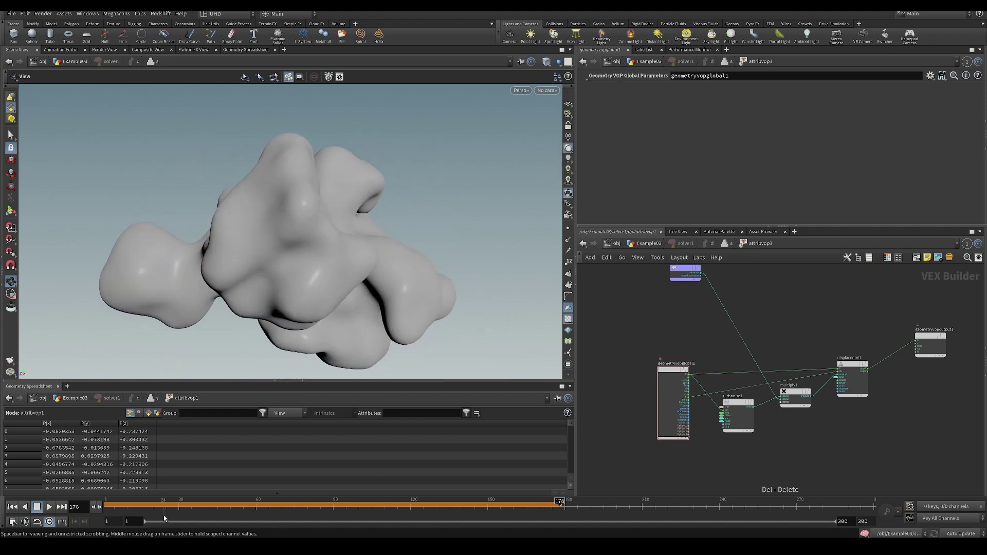
Step: Replay the simulation from frame 1 to check the curvature-driven growth, and return to the first frame
left_click_drag(154, 508, 104, 506)
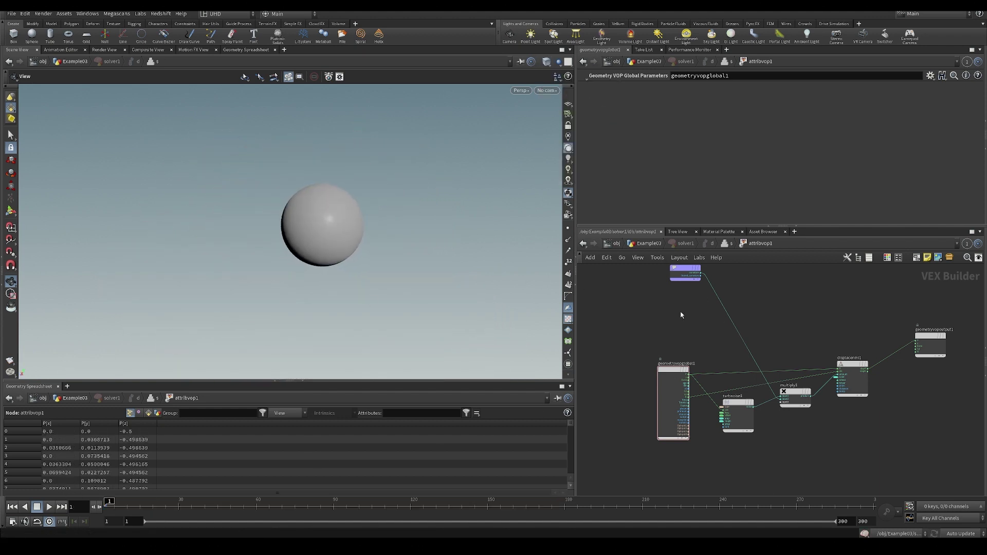
middle_click_drag(829, 315, 820, 306)
key("Up")
left_click_drag(335, 234, 369, 269)
key("ctrl+Up")
Step: Insert a Fit Range node between the curvature bind and multiply1, and place it above the noise node
middle_click_drag(799, 361, 799, 389)
key("Tab")
type("fitr")
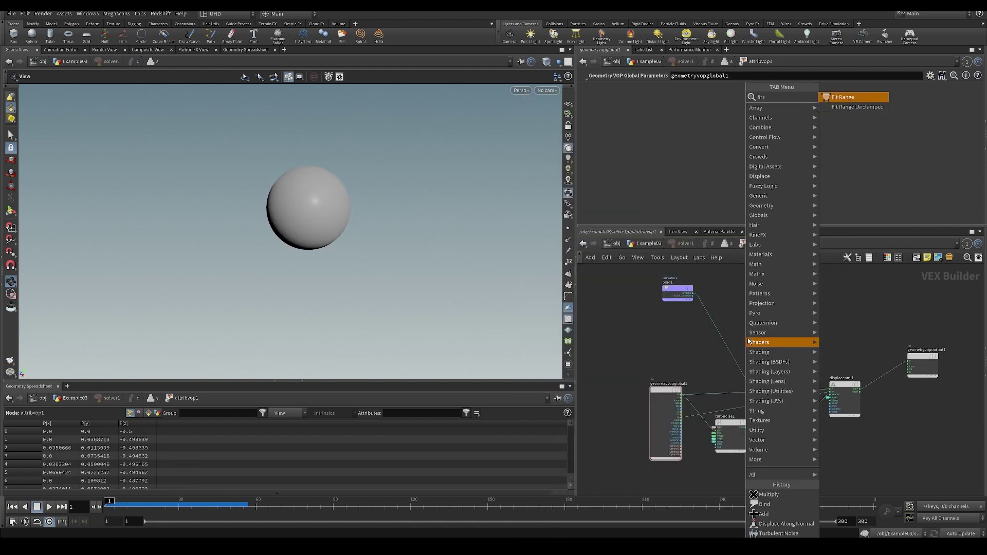
left_click(860, 100)
left_click(735, 332)
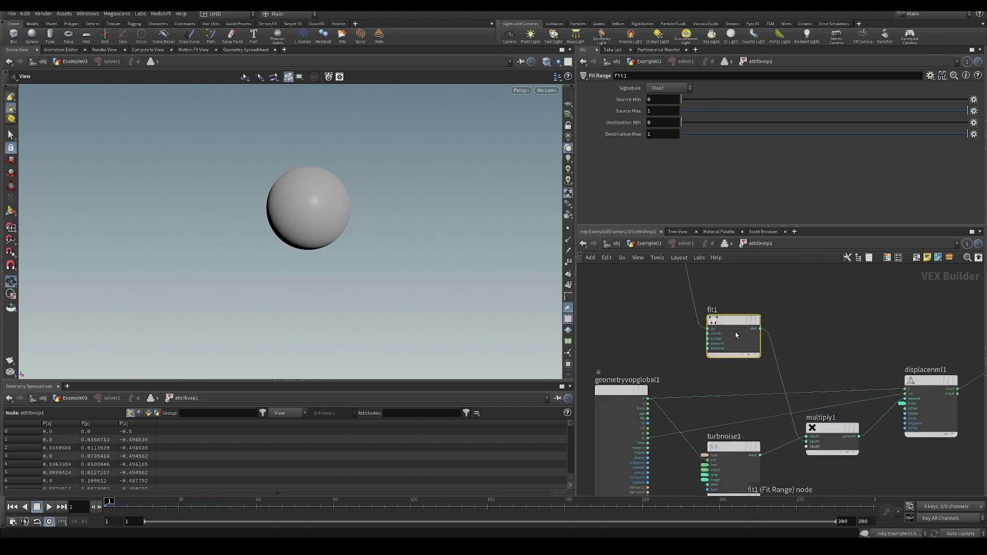
left_click_drag(737, 335, 748, 287)
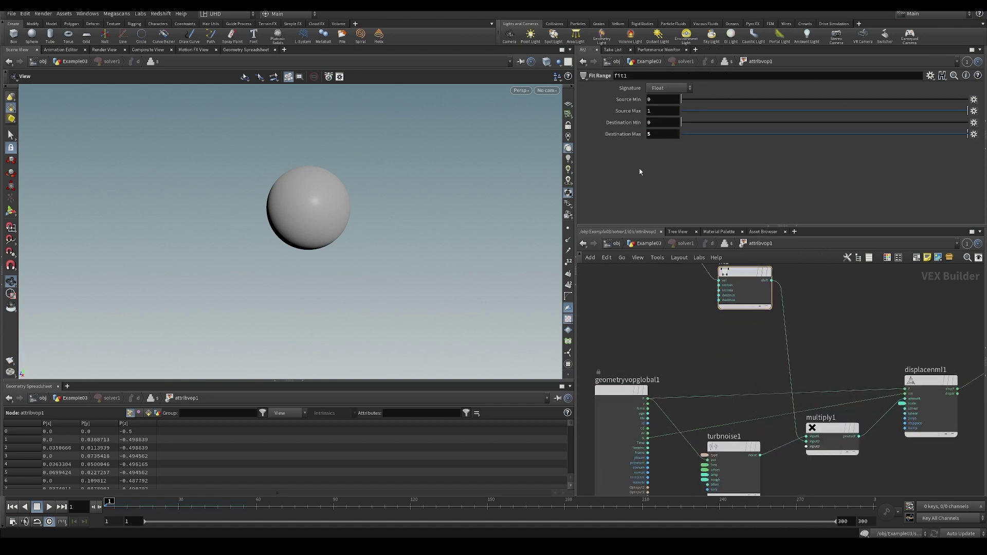
Step: Set fit1's Destination Min to 1 and Destination Max to 2
type("1")
key("Return")
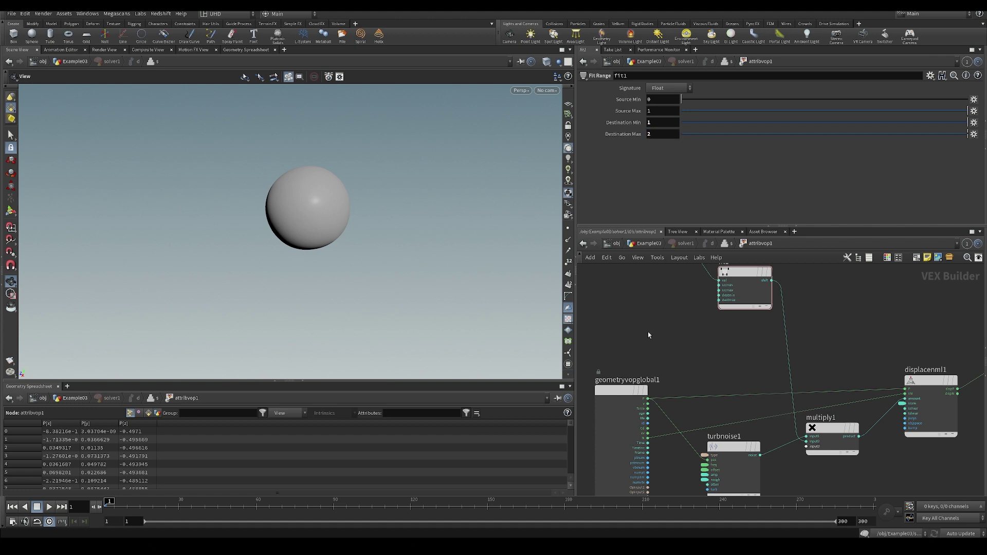
Step: Play the simulation with the new fit range and inspect the growing mesh in Smooth Wire Shaded mode
left_click_drag(282, 194, 280, 228)
key("Up")
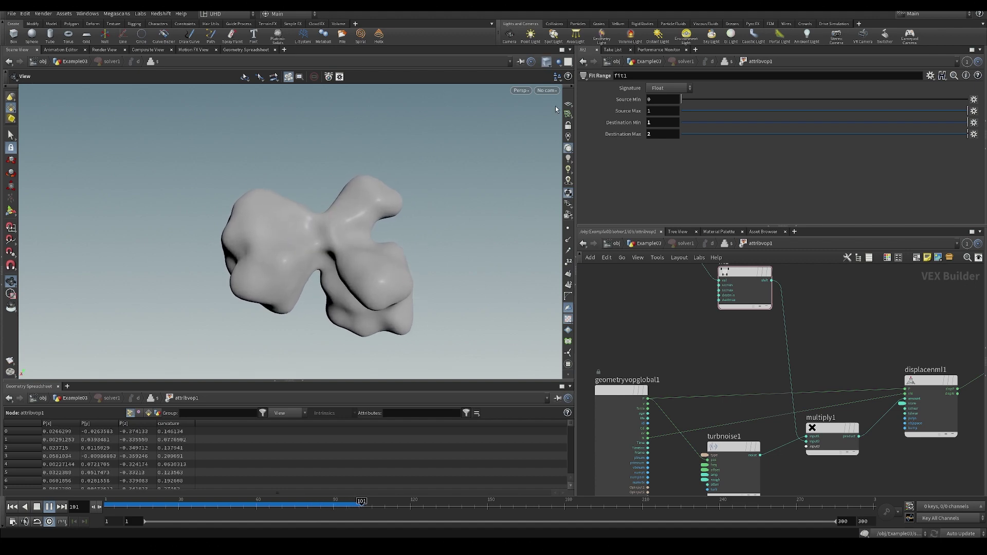
left_click(569, 148)
left_click(581, 180)
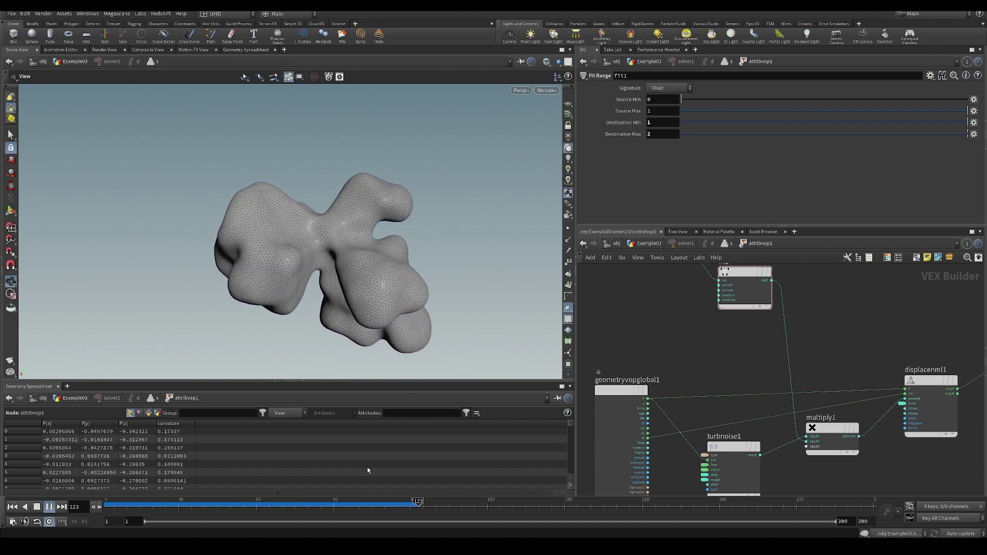
left_click(353, 507)
Step: Set fit1's Destination Min to about 0.3214 and replay from frame 1 with Smooth Shaded viewport shading
left_click(772, 123)
key("ctrl+Up")
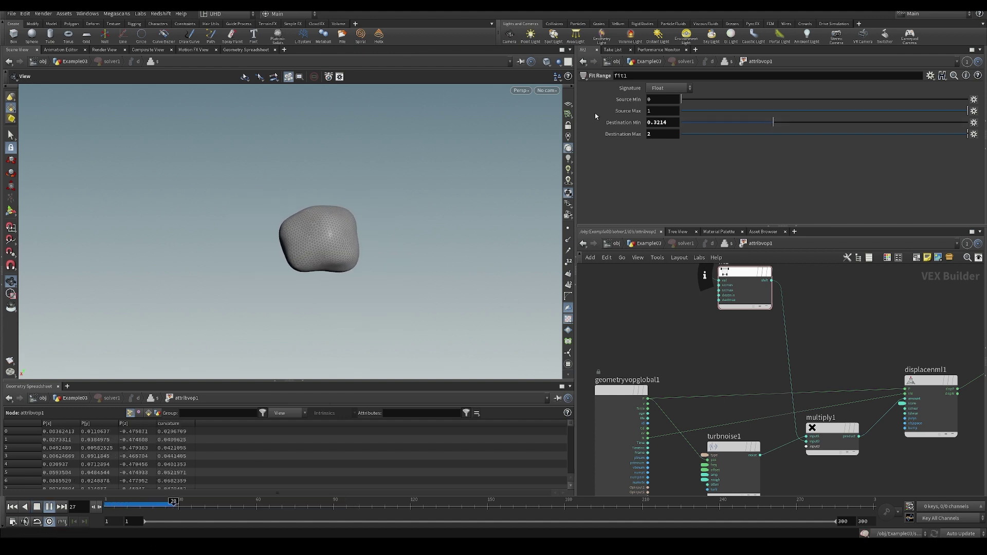
left_click(547, 62)
left_click(568, 172)
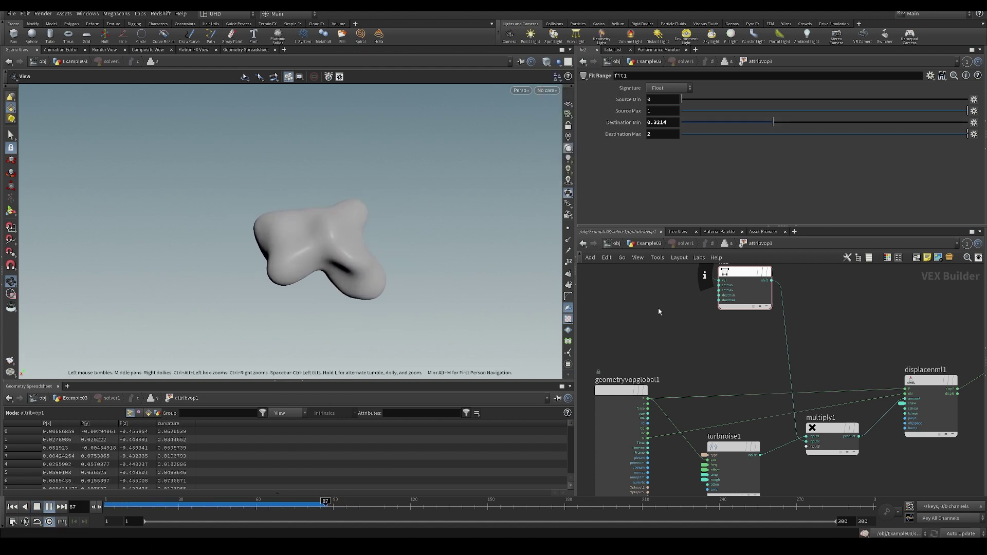
Step: Reposition the curvature bind node diagonally above fit1 and pause the simulation playback
scroll(681, 326, "down", 2)
middle_click_drag(681, 326, 813, 464)
left_click_drag(730, 395, 796, 346)
middle_click_drag(751, 323, 702, 263)
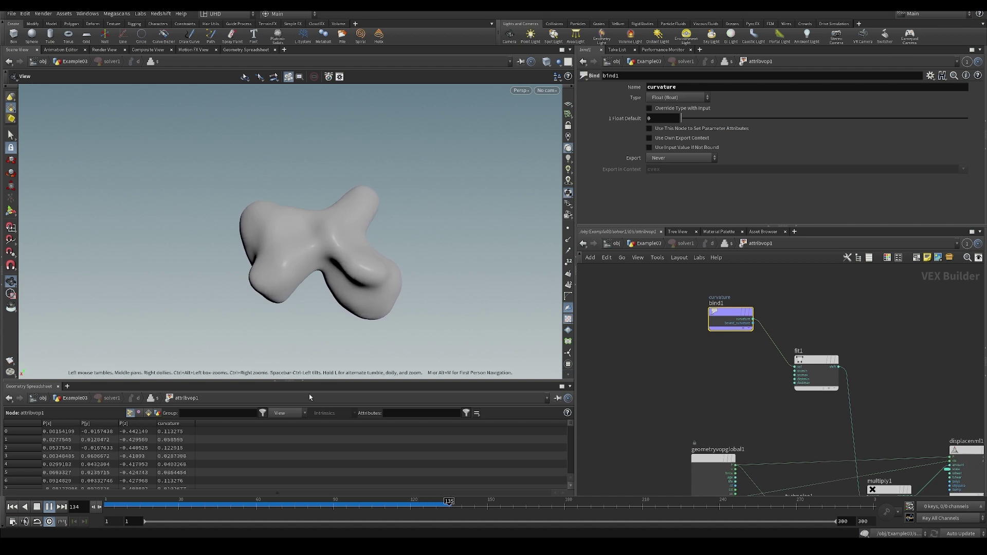
left_click(49, 507)
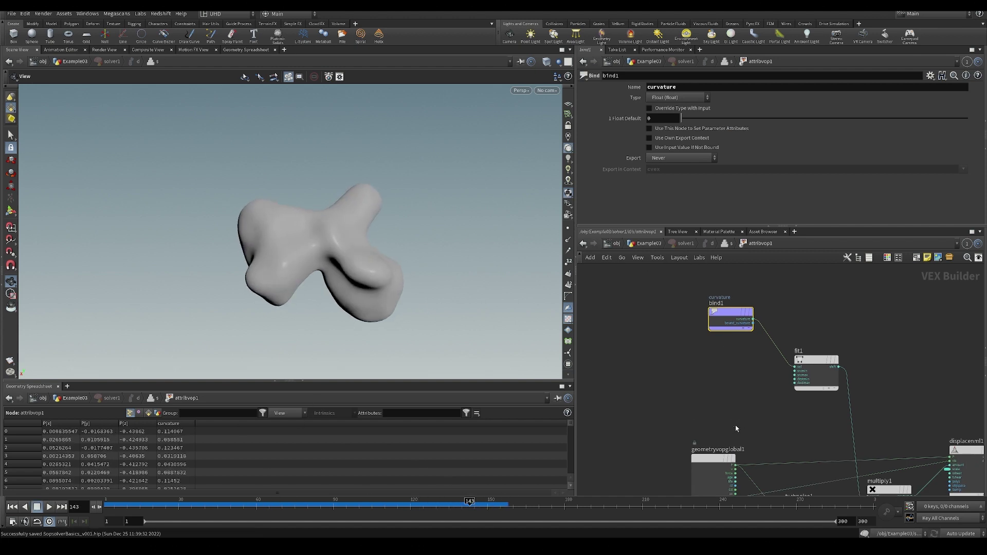
Step: Set fit1's Destination Max to 1 and replay the simulation from frame 1
left_click(817, 375)
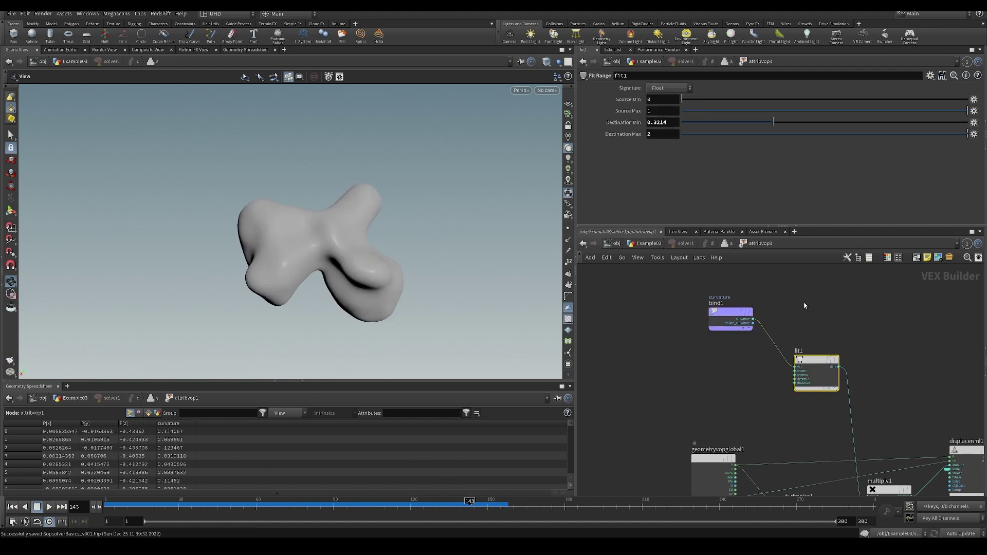
middle_click_drag(805, 306, 802, 266)
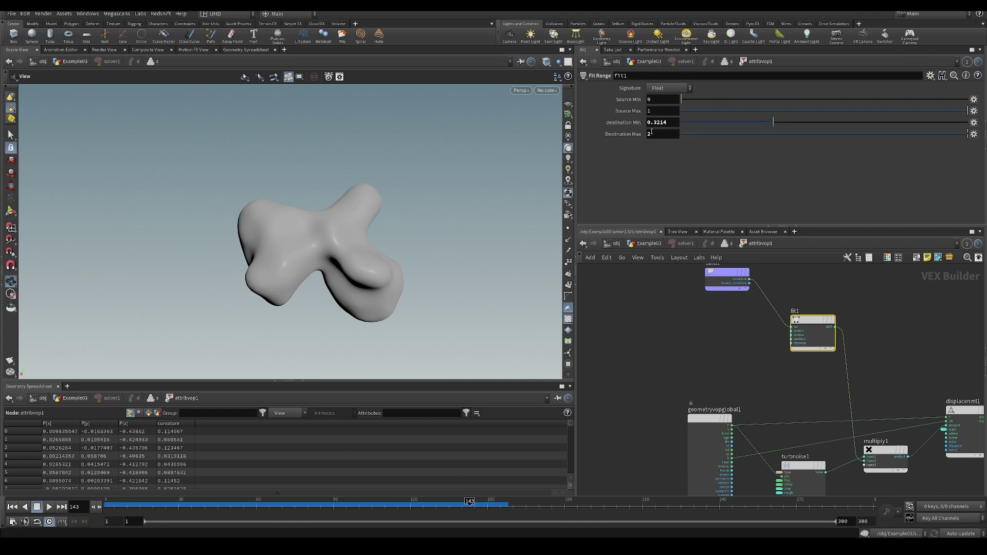
left_click(13, 507)
key("Up")
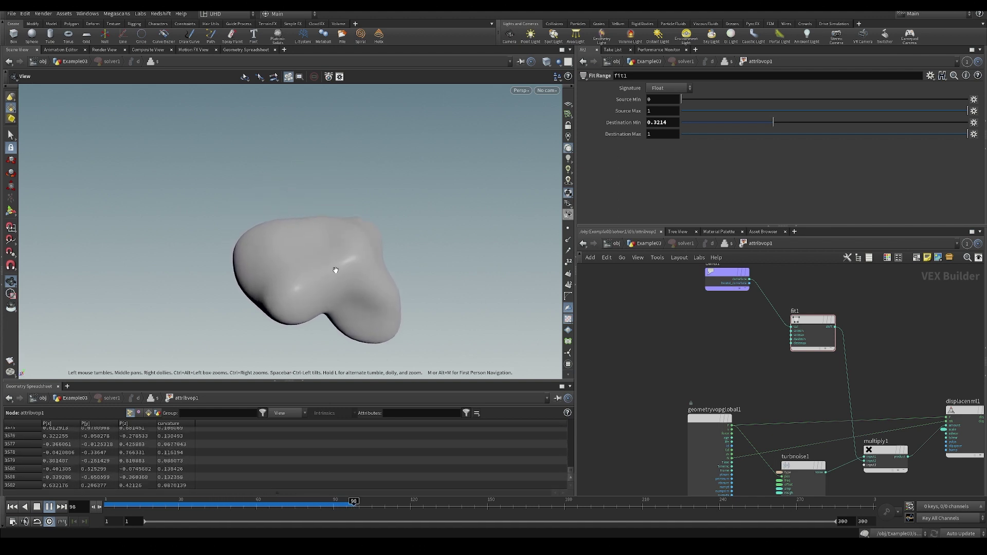
Step: Set fit1's Destination Min to about 0.0583 and Destination Max to 44, and replay the simulation from frame 1
left_click_drag(774, 123, 699, 124)
key("ctrl+Up")
key("Up")
key("ctrl+Up")
middle_click_drag(671, 123, 702, 125)
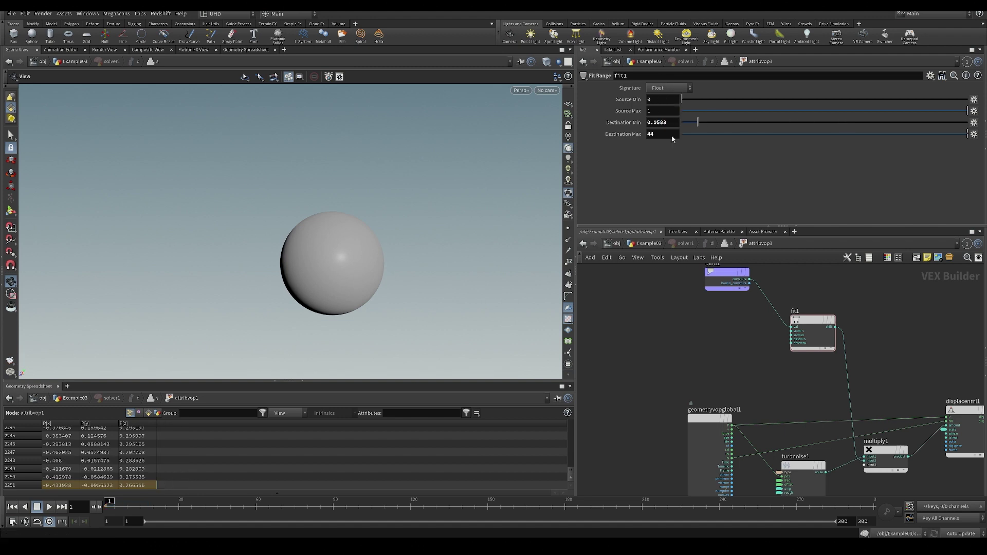
key("Up")
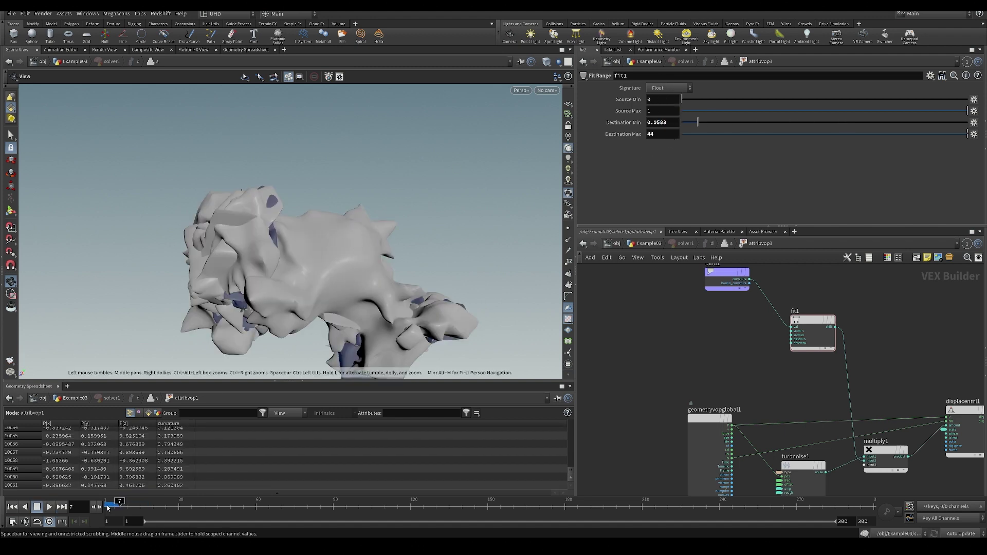
Step: Return to frame 1, set fit1's Destination Max to 6 and play the simulation
left_click(12, 507)
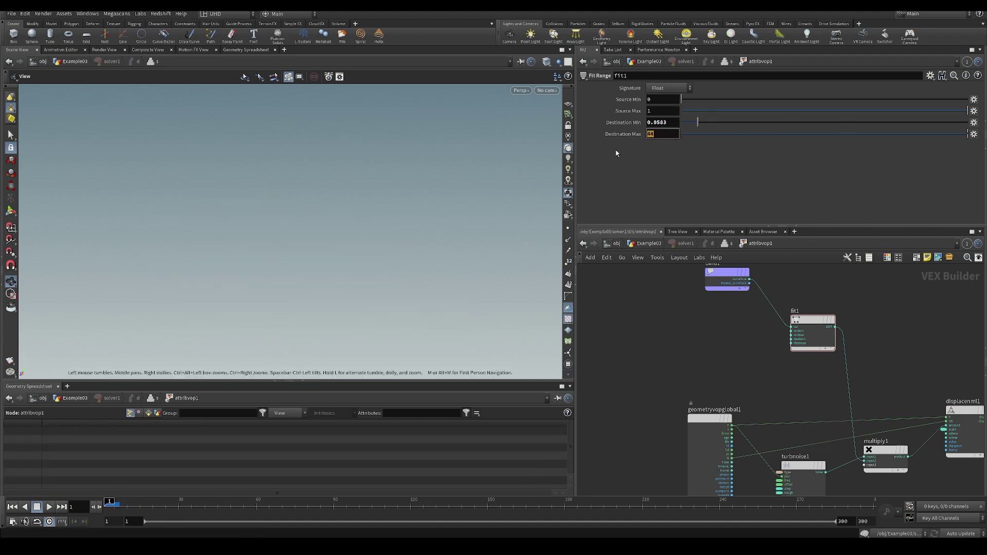
type("6")
key("Return")
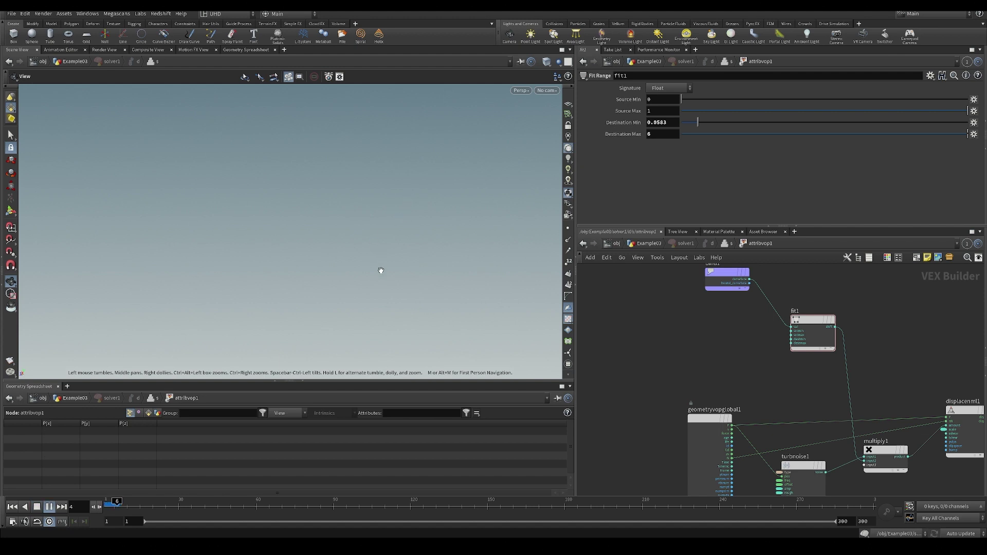
Step: Set fit1's Destination Max to 2 at frame 1 and save the scene
left_click(106, 505)
double_click(652, 135)
type("2")
key("Return")
key("ctrl+s")
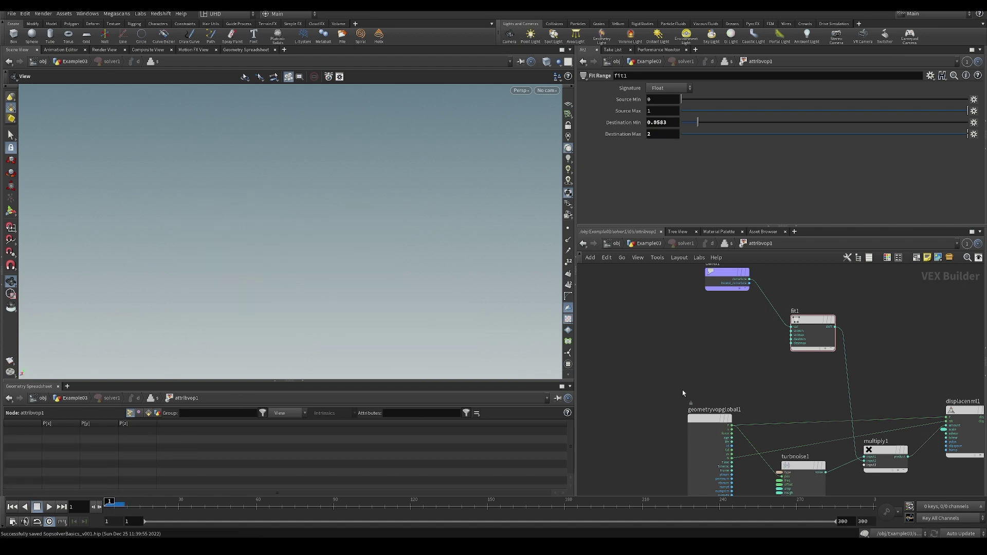
Step: Reset the simulation on solver1 in the Example03 network and play it from frame 1
left_click(649, 243)
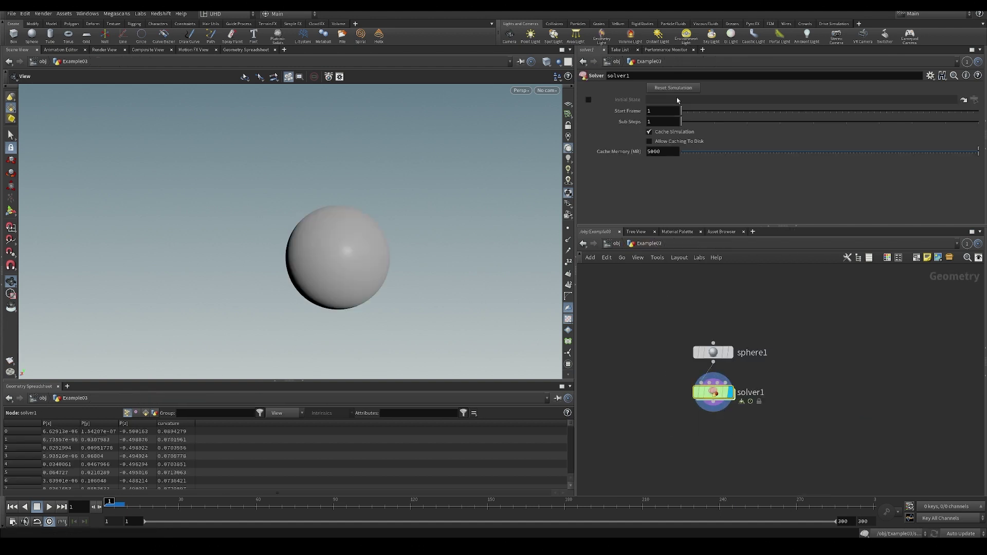
left_click(675, 90)
key("Up")
key("ctrl+Up")
Step: Go back to fit1 inside attribvop1, set its Destination Max to 4 and play while orbiting the sphere
double_click(714, 394)
double_click(670, 303)
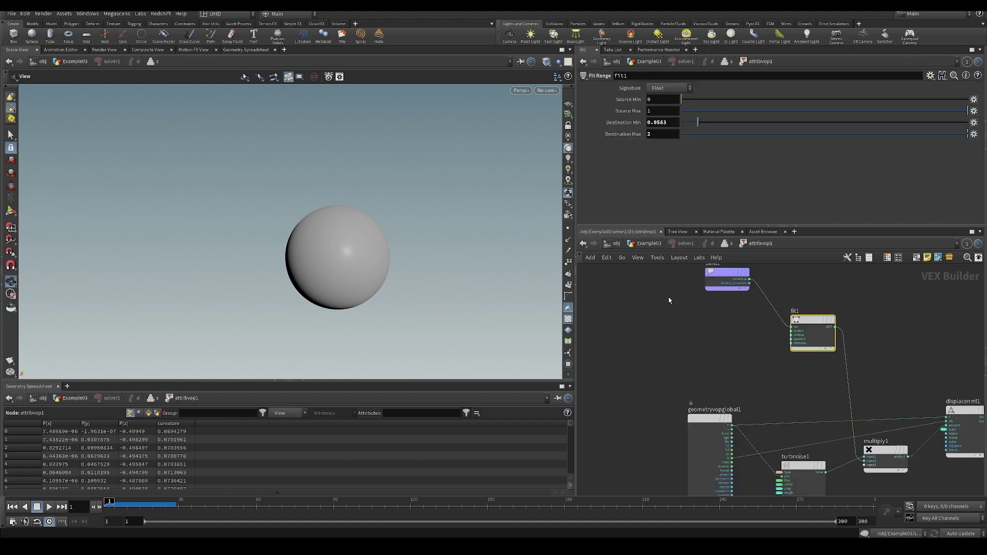
type("4")
key("Return")
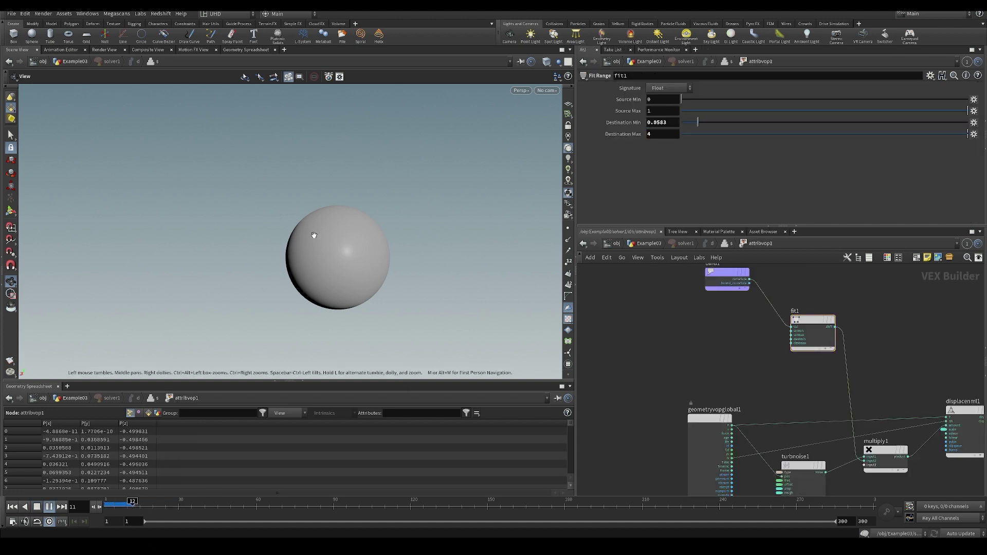
left_click_drag(328, 231, 436, 288)
left_click_drag(360, 265, 317, 225)
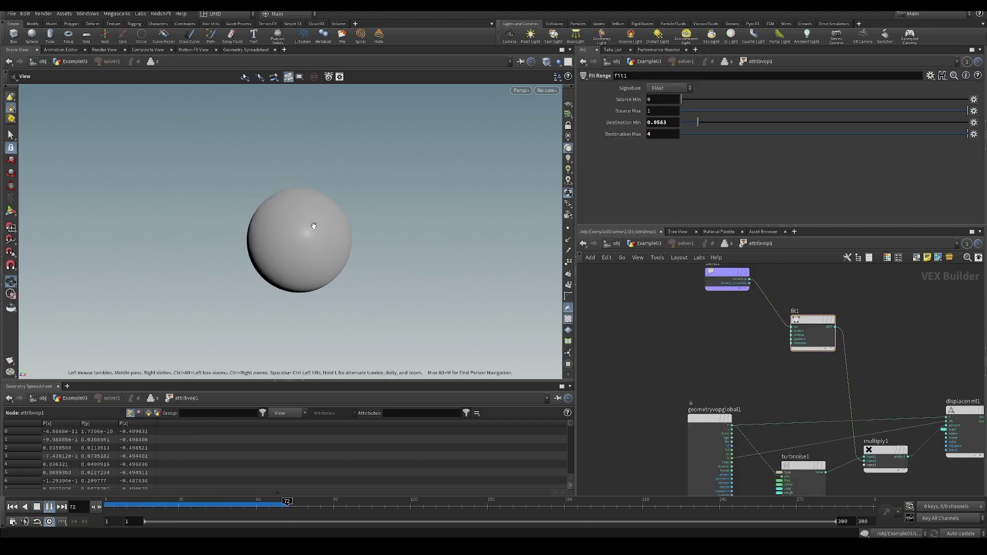
Step: Set fit1's Destination Max to 12, reset solver1's simulation and scrub through its early frames
key("Up")
type("12")
key("Return")
left_click(641, 244)
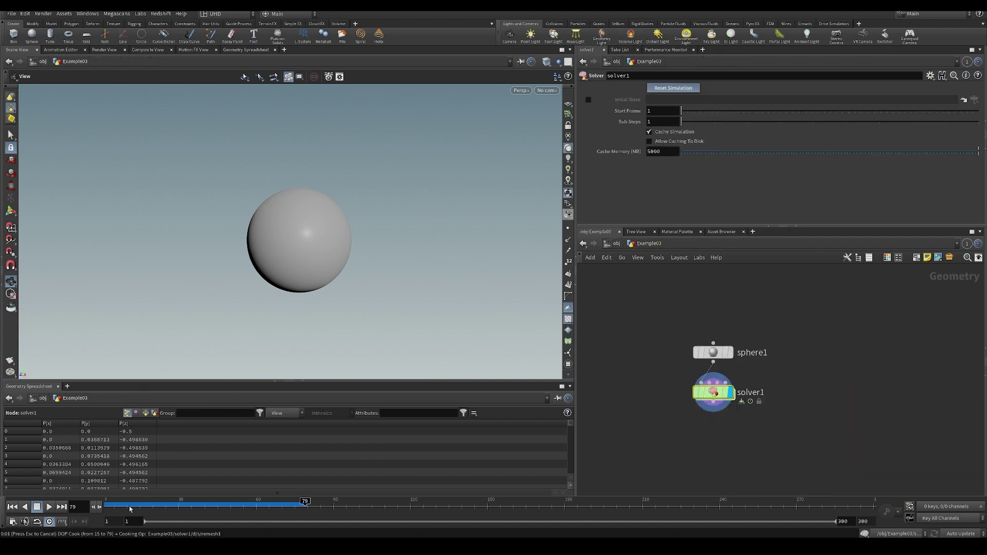
left_click_drag(122, 508, 133, 508)
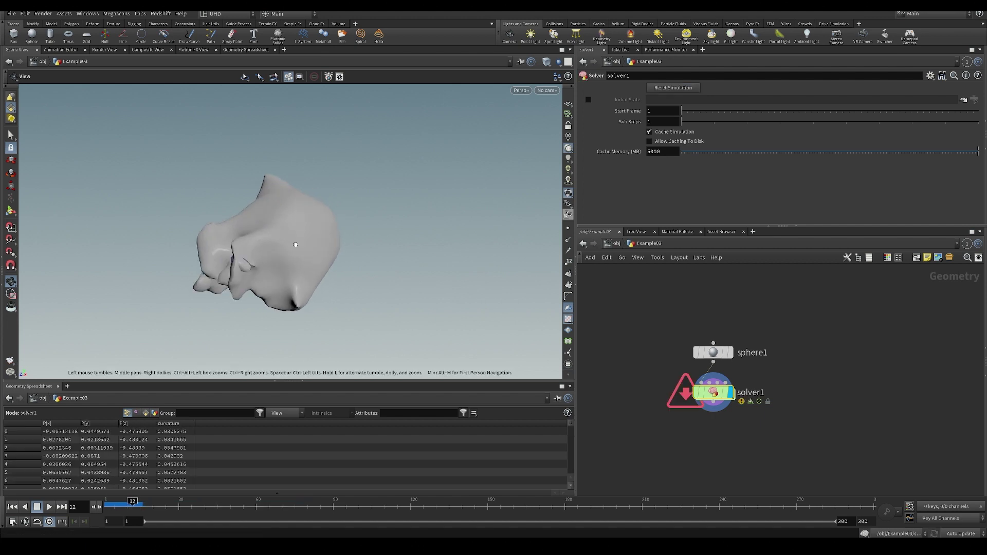
Step: Set fit1's Destination Max to 6 inside attribvop1, reset solver1's simulation and replay it from frame 1
double_click(713, 394)
double_click(660, 299)
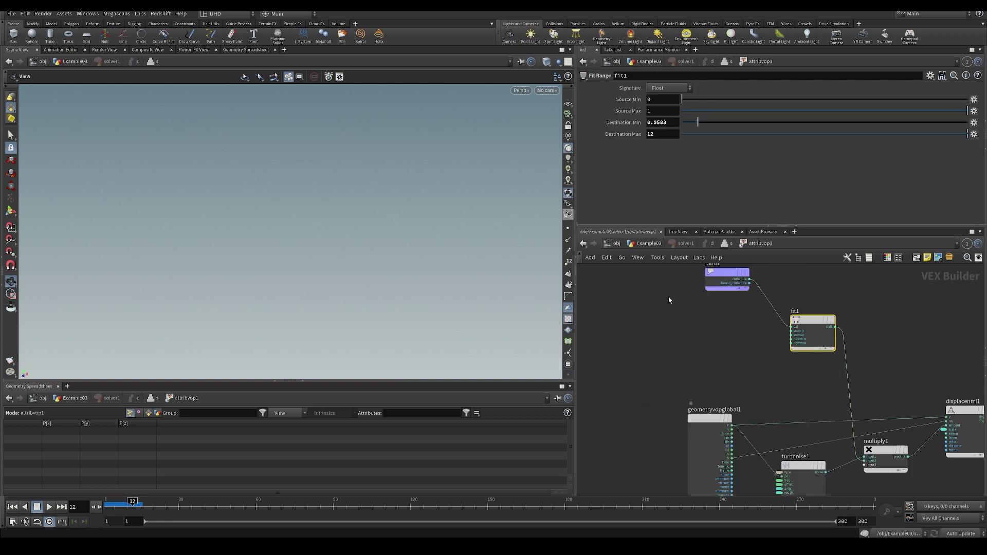
left_click(668, 136)
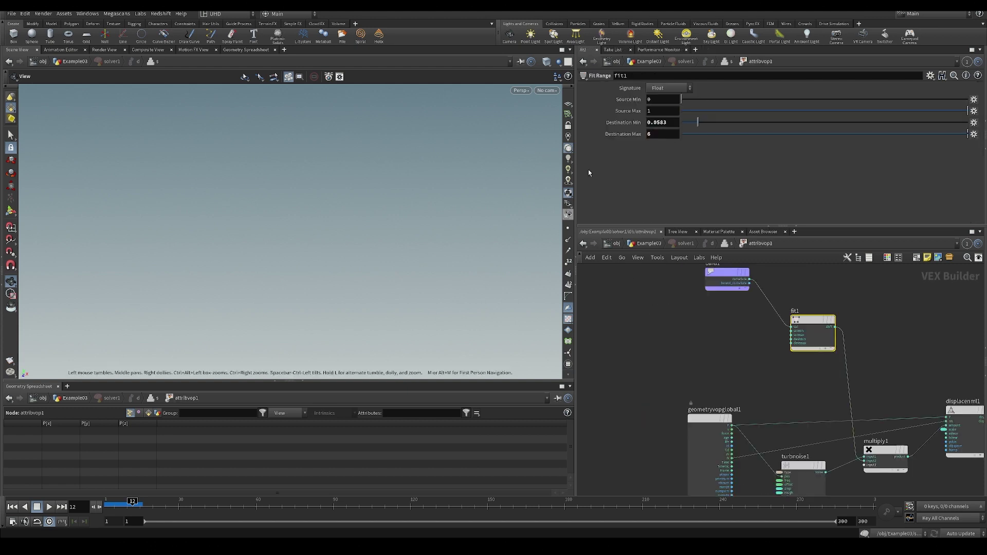
left_click(648, 244)
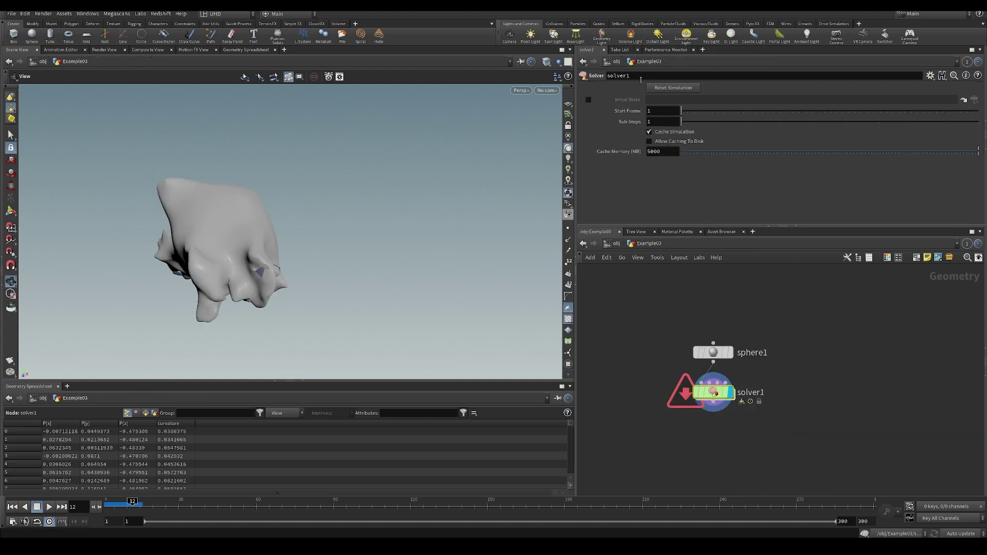
left_click(661, 88)
left_click_drag(263, 175, 286, 221)
key("ctrl+Up")
key("Up")
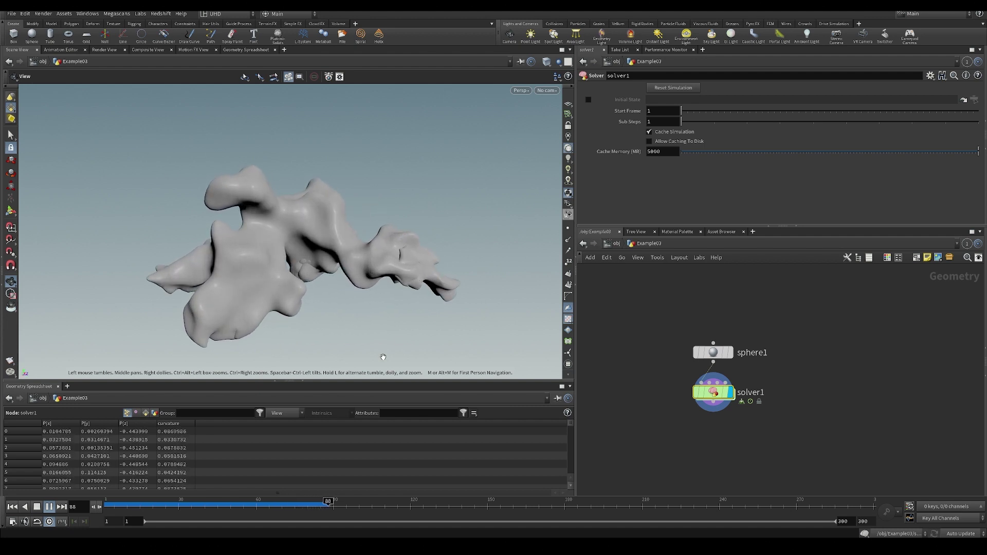
Step: Scrub and play the growth while examining the branching shape from several angles
left_click_drag(276, 506, 328, 504)
left_click_drag(314, 257, 327, 276)
key("Up")
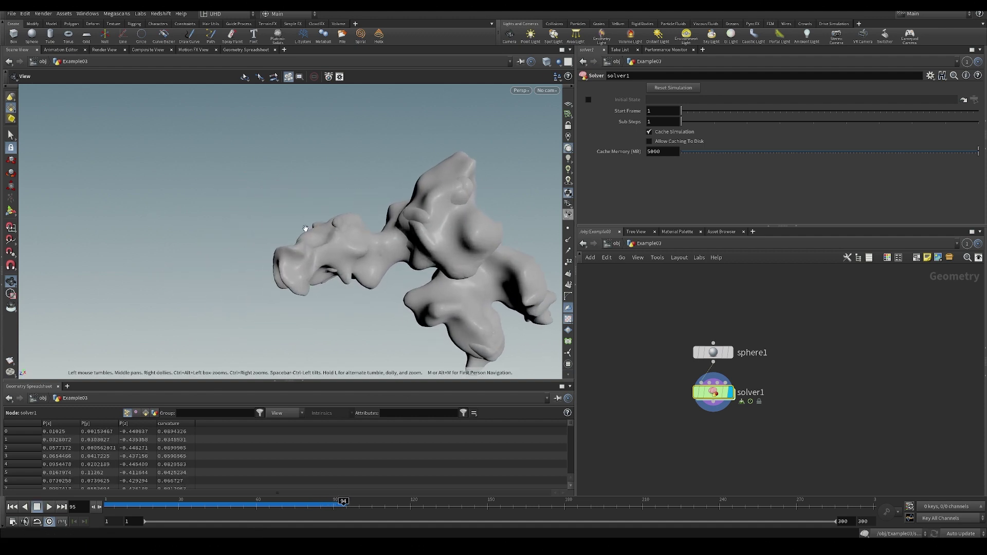
left_click_drag(305, 228, 419, 260)
key("f")
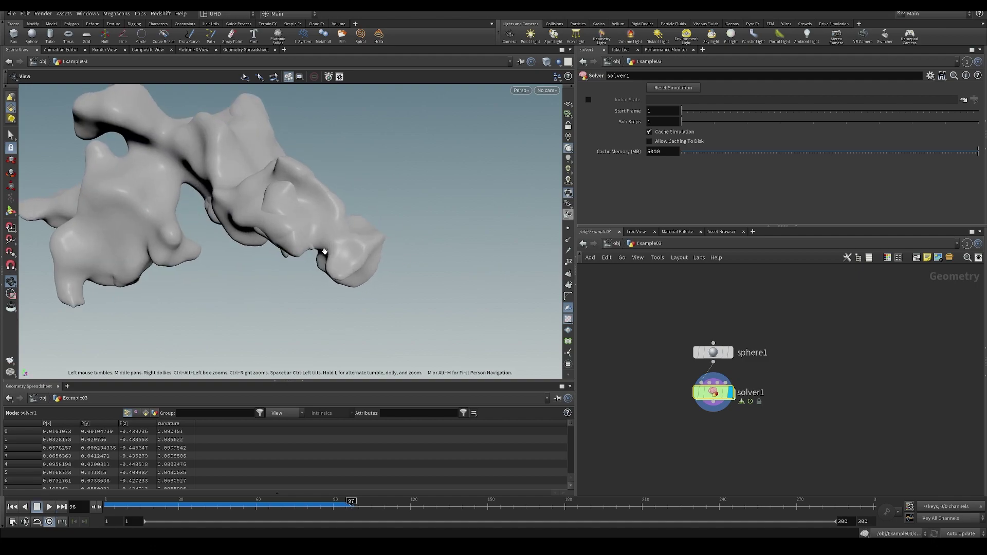
Step: Examine the mesh density up close in wireframe, return to shaded display and save the scene
scroll(317, 245, "up", 3)
key("w")
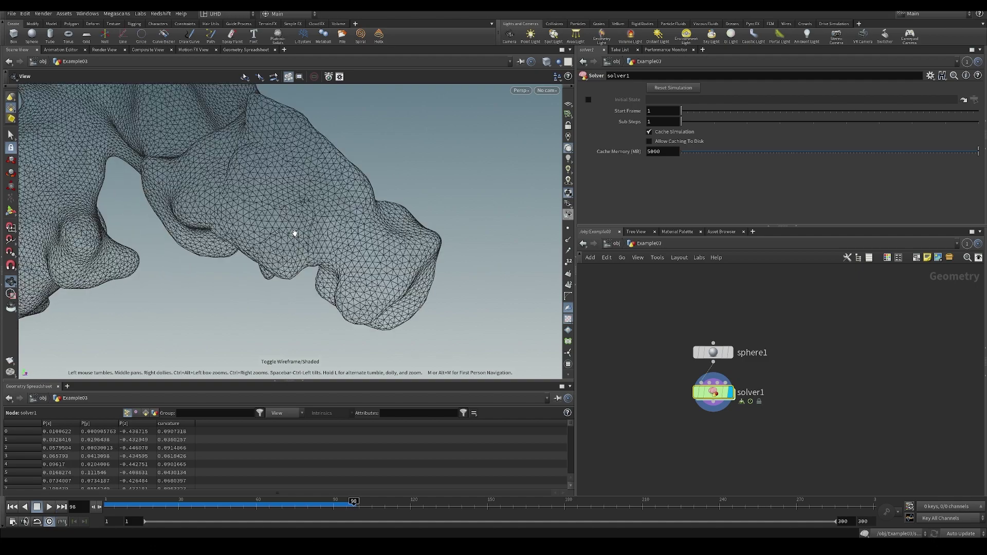
scroll(305, 230, "up", 3)
mouse_move(305, 230)
left_mouse_down()
mouse_move(214, 198)
mouse_move(367, 208)
left_mouse_up()
key("w")
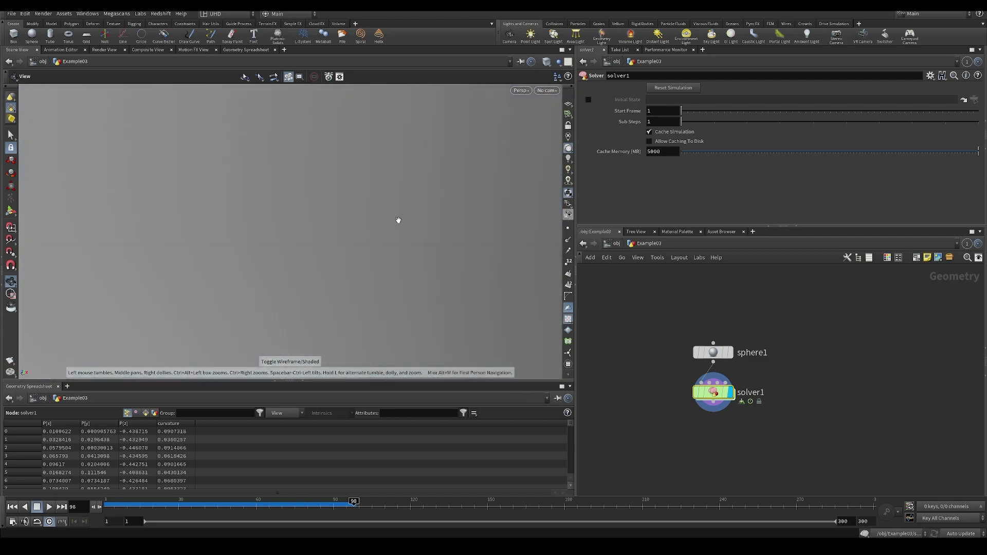
mouse_move(399, 220)
left_mouse_down()
mouse_move(441, 257)
mouse_move(176, 282)
mouse_move(247, 258)
mouse_move(334, 260)
mouse_move(227, 252)
mouse_move(412, 304)
mouse_move(594, 372)
left_mouse_up()
key("shift+w")
key("ctrl+s")
Step: Inside the solver, insert a VDB from Polygons node between attribvop1 and remesh1, display it and set its Voxel Size to 0.05
double_click(714, 393)
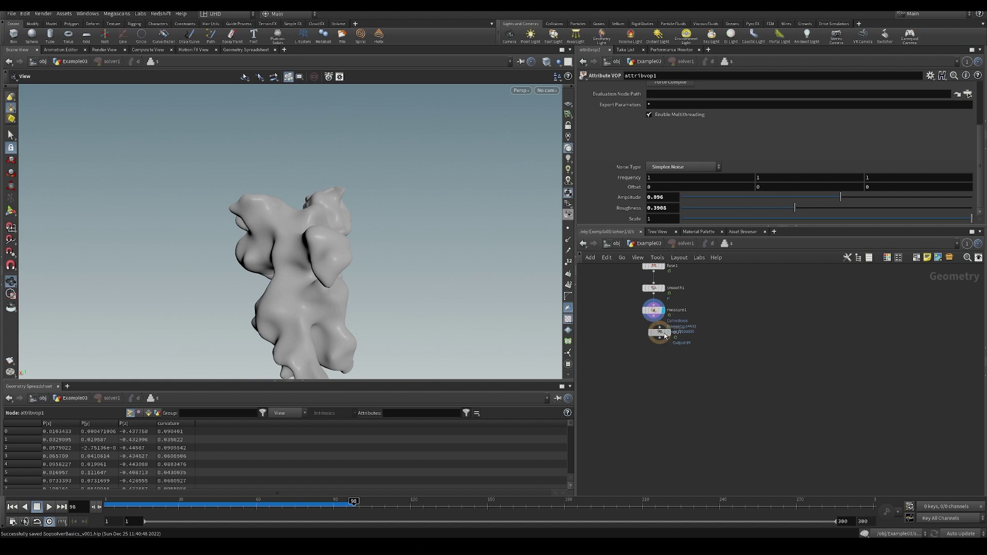
key("Tab")
type("vdb fr")
key("Return")
scroll(661, 345, "up", 3)
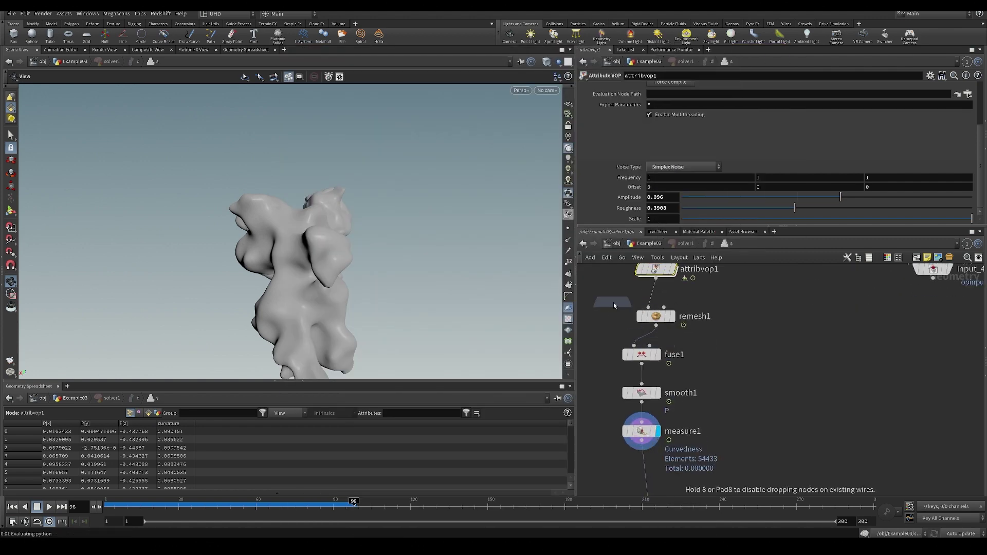
left_click(614, 303)
left_click_drag(613, 304, 659, 303)
key("r")
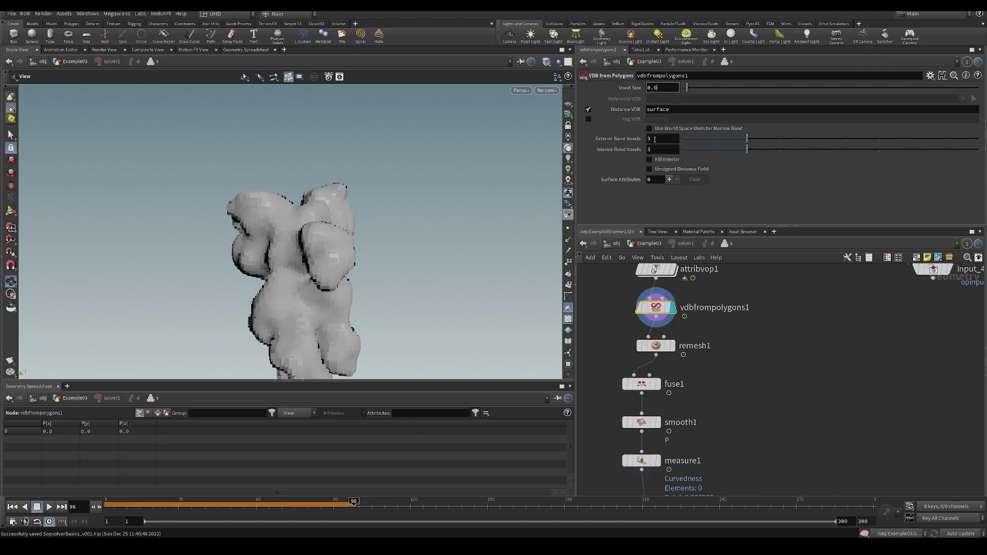
key("Return")
Step: Replace remesh1 with a Convert VDB node between vdbfrompolygons1 and fuse1, display it and set it to output polygons
key("Delete")
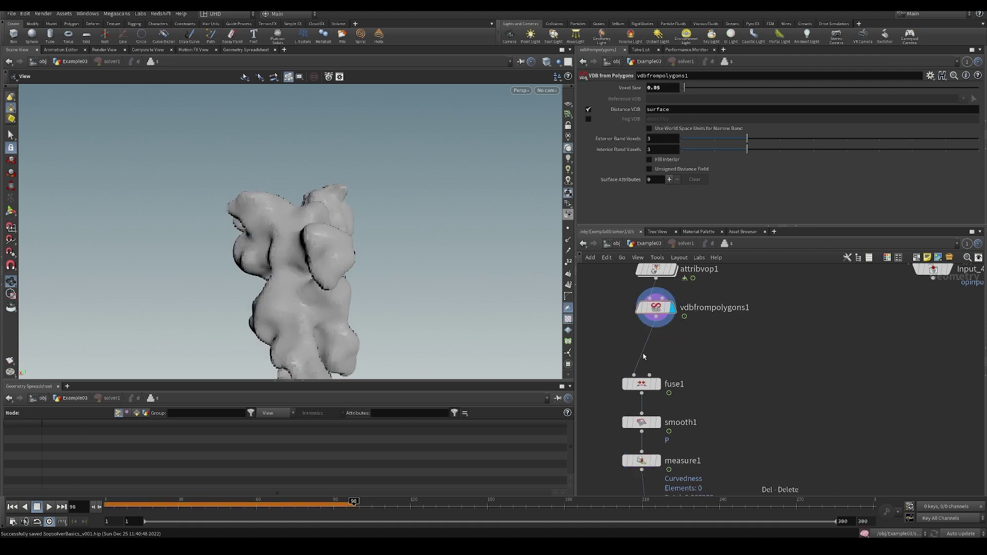
key("Tab")
type("convertvdb")
key("Return")
left_click(645, 356)
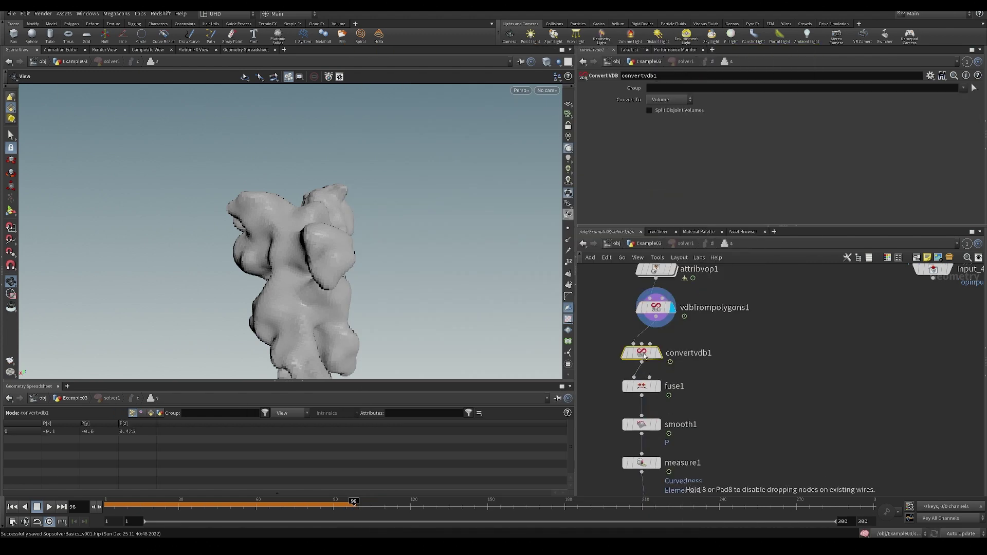
left_click(665, 333)
left_click(663, 100)
left_click(666, 135)
Step: Set vdbfrompolygons1's Voxel Size to 0.025 and go back up to the Example03 network
middle_click_drag(745, 296, 781, 224)
middle_click_drag(607, 284, 621, 359)
left_click(717, 308)
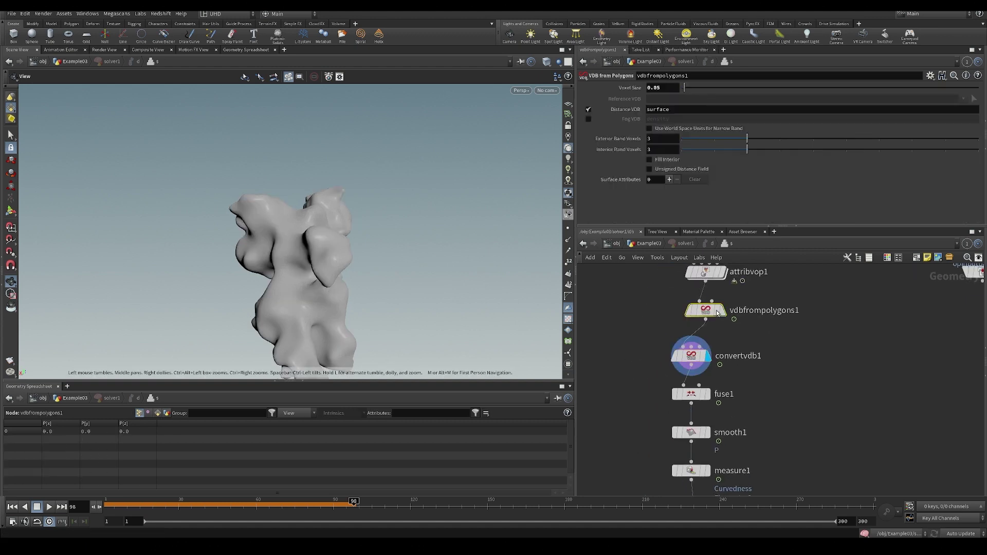
key("Return")
middle_click_drag(794, 386, 793, 337)
scroll(771, 453, "down", 3)
middle_click_drag(770, 458, 768, 369)
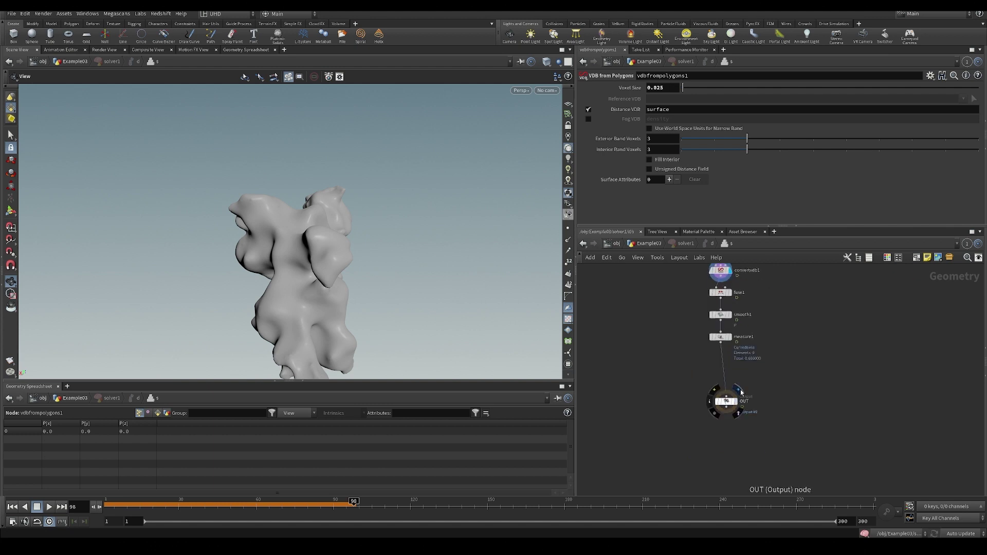
key("u")
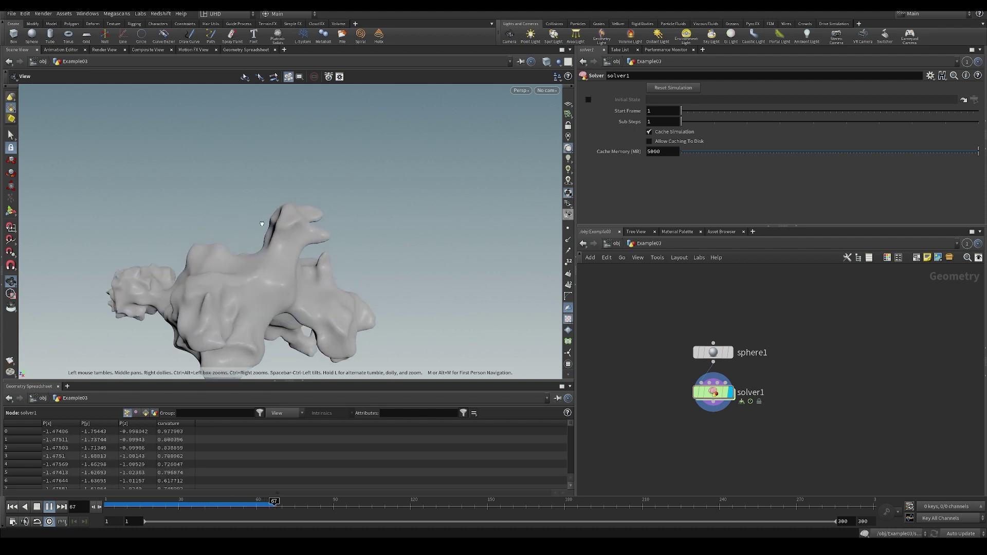
Step: Replay the VDB-based growth from frame 1 and examine the branching mesh from several angles
left_click(258, 506)
middle_click_drag(220, 348, 350, 251)
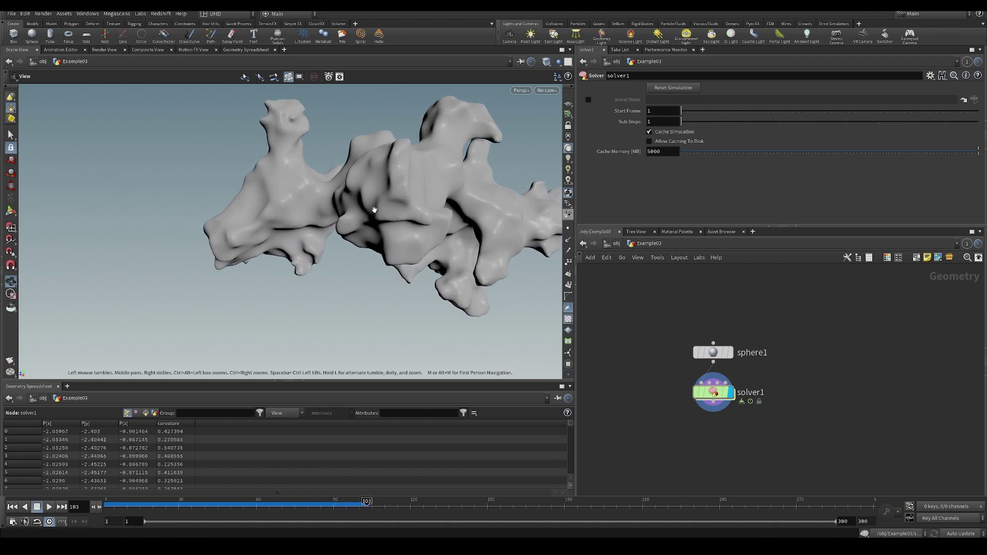
mouse_move(374, 210)
left_mouse_down()
mouse_move(438, 216)
mouse_move(361, 206)
left_mouse_up()
right_click_drag(360, 206, 396, 221)
left_click_drag(396, 220, 310, 430)
left_click(12, 507)
left_click(48, 507)
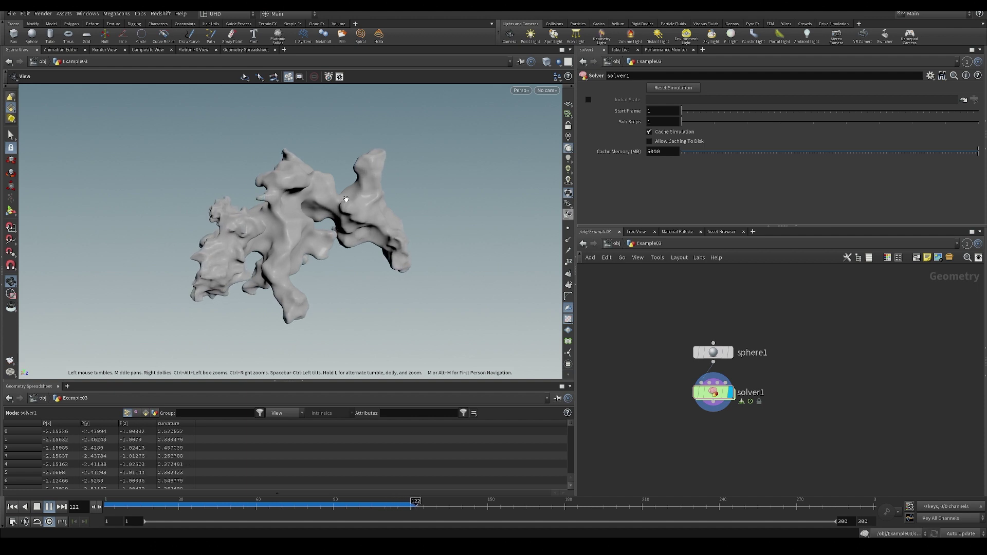
left_click(293, 513)
middle_click_drag(263, 190, 291, 231)
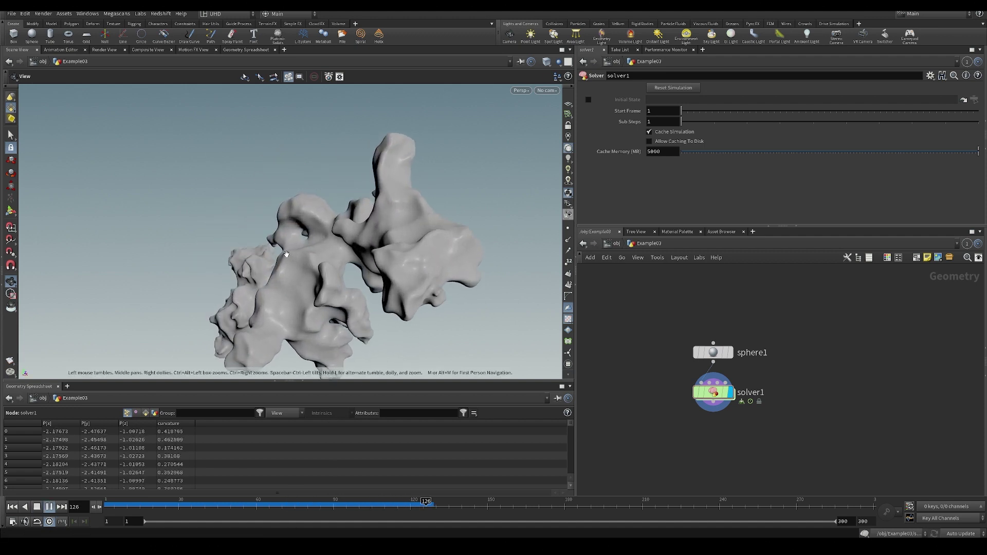
Step: Jump to frame 62 of the growth and replay it while examining the mesh surface up close
left_click(263, 508)
scroll(463, 242, "up", 10)
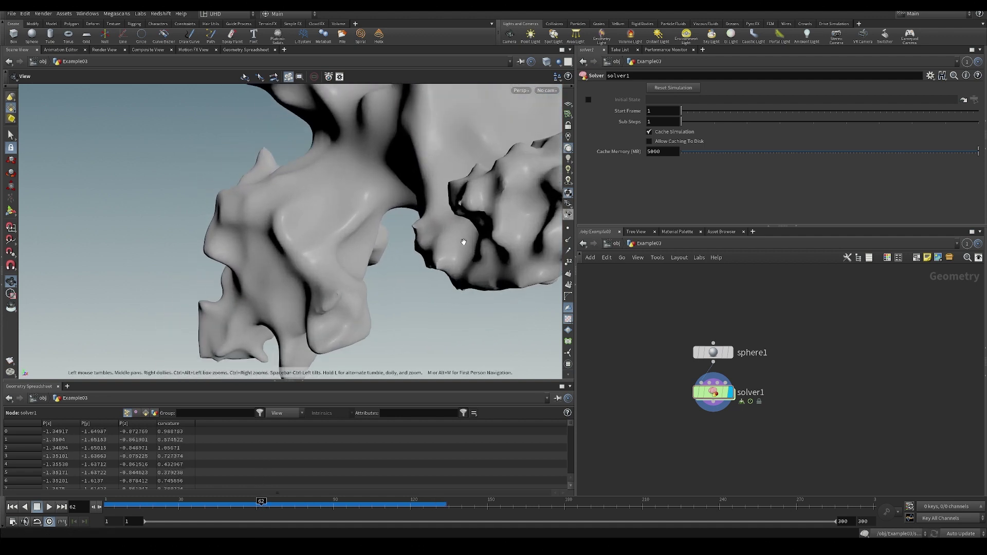
middle_click_drag(463, 241, 390, 309)
left_click_drag(161, 513, 231, 498)
key("Up")
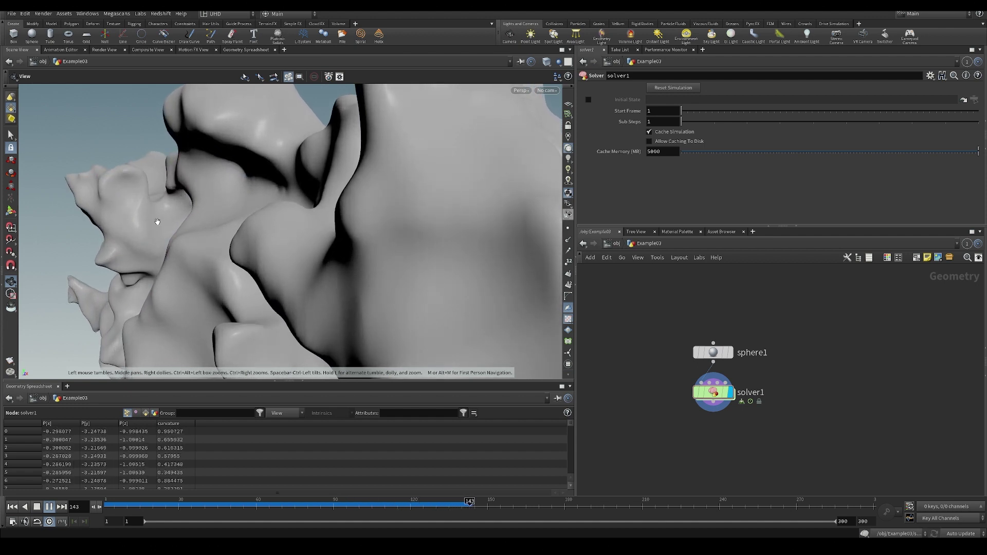
key("Escape")
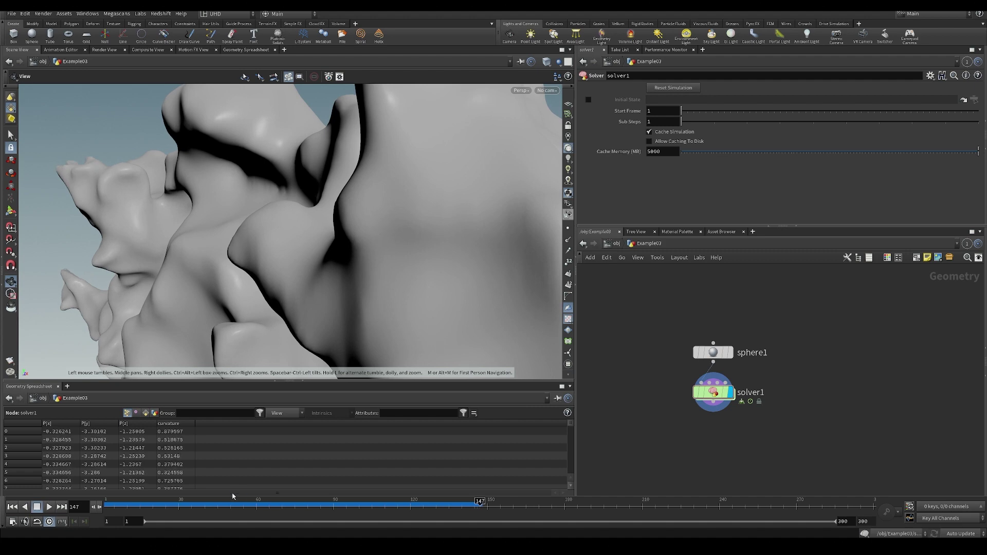
Step: Scrub the growth to frame 81 and examine the whole branching shape from several angles
left_click_drag(240, 505, 310, 474)
left_click_drag(342, 247, 351, 267)
right_click_drag(351, 266, 223, 296)
left_click_drag(223, 296, 489, 265)
Step: Review the node chain inside solver1, return to Example03 to view the mesh, and go up to the obj level
double_click(712, 394)
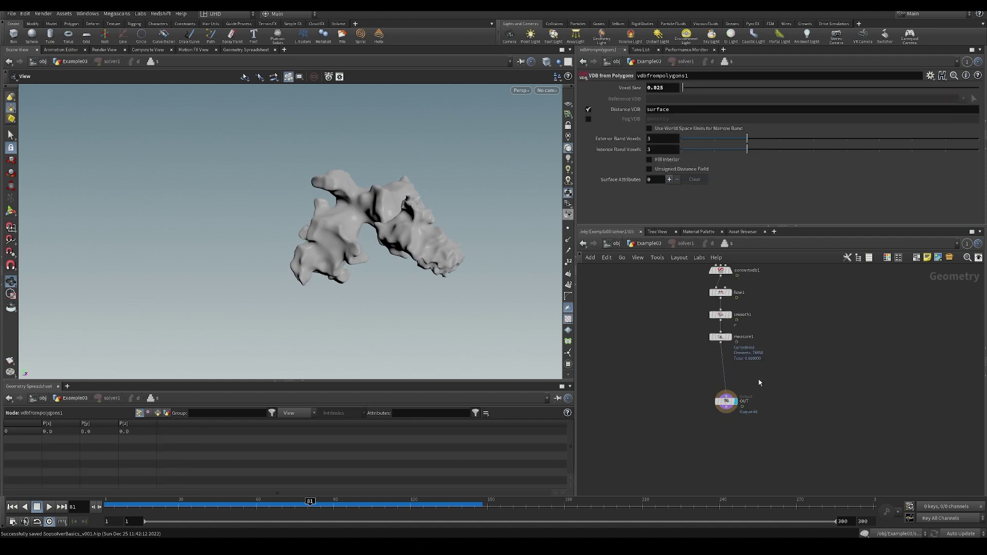
scroll(637, 436, "up", 1)
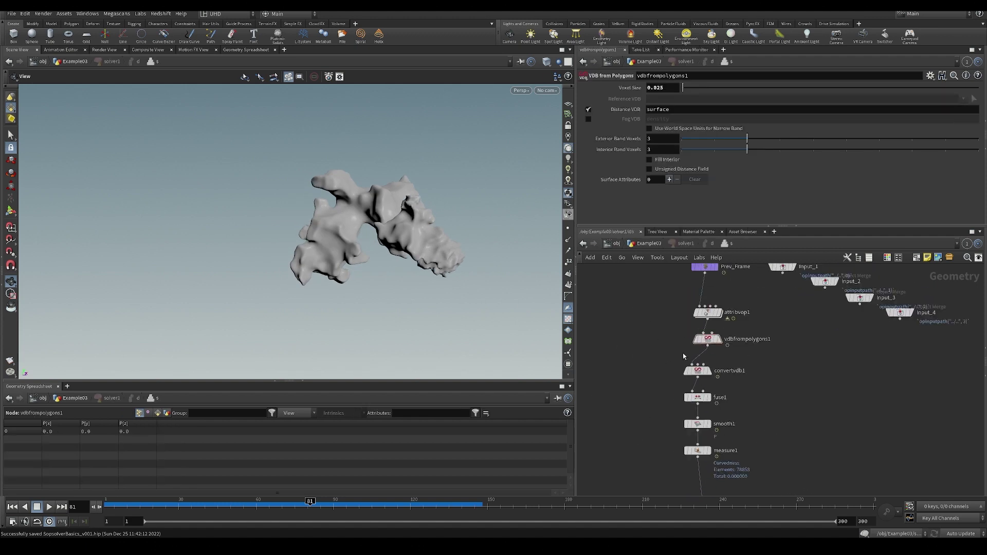
left_click(637, 243)
mouse_move(773, 374)
middle_mouse_down()
mouse_move(694, 381)
mouse_move(764, 358)
middle_mouse_up()
left_click_drag(474, 276, 569, 331)
key("u")
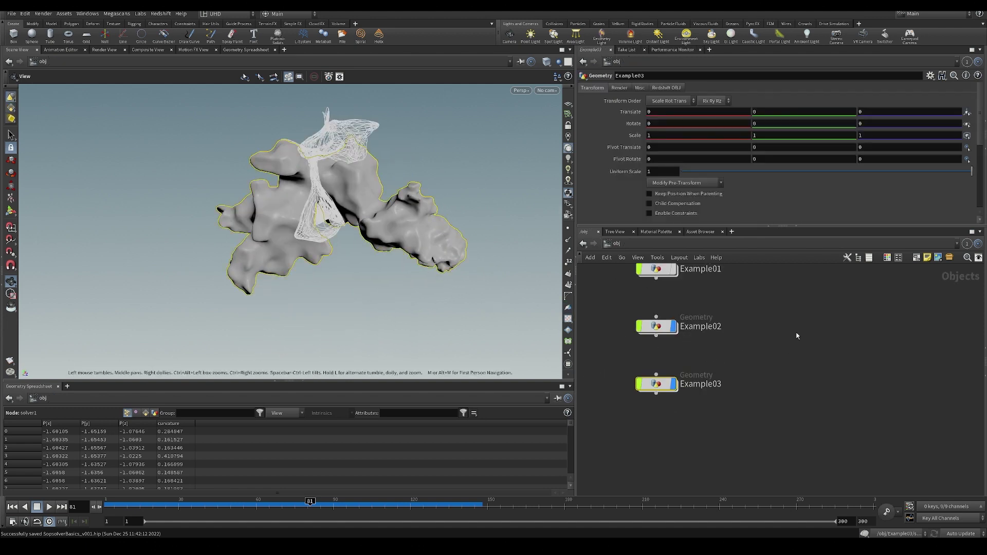